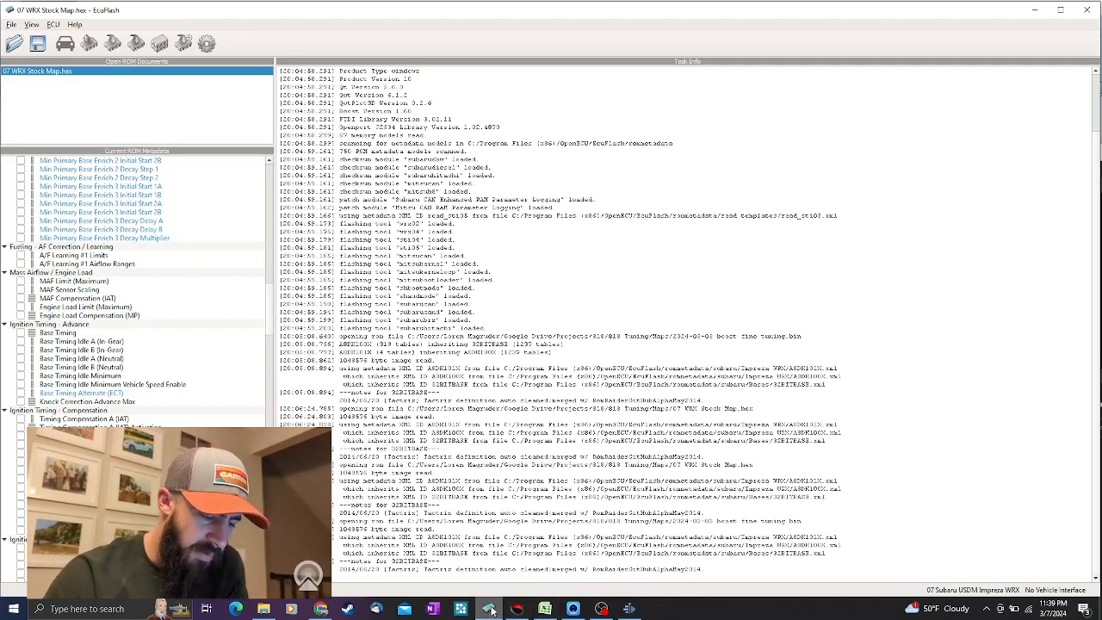
{"action": "mouse_move", "coordinate": [490, 609]}
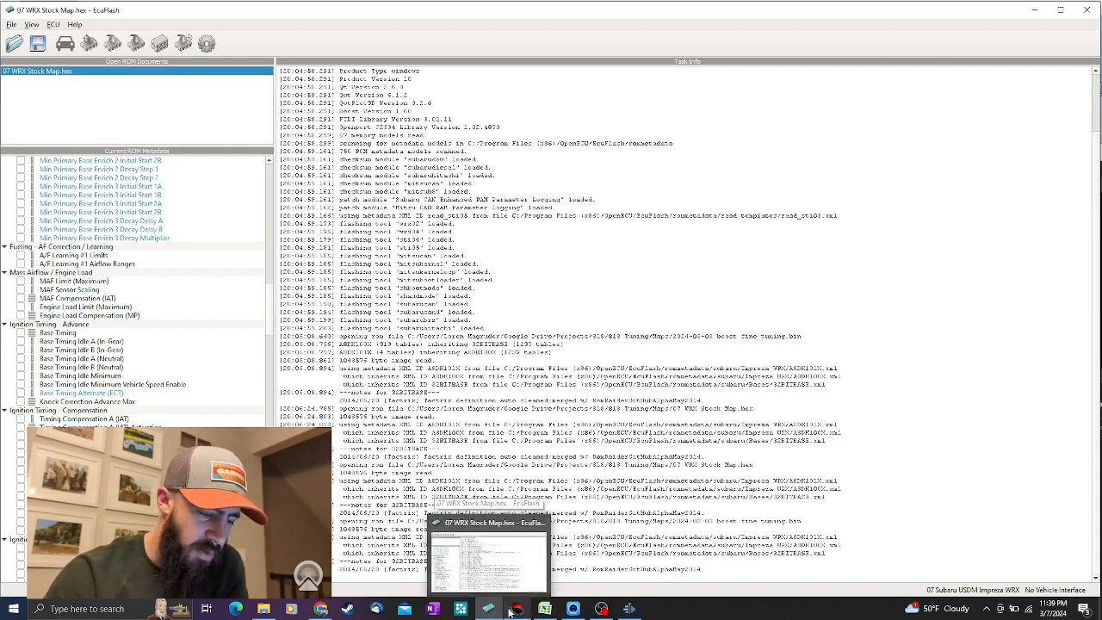
{"action": "left_click", "coordinate": [516, 608]}
{"action": "left_click", "coordinate": [544, 609]}
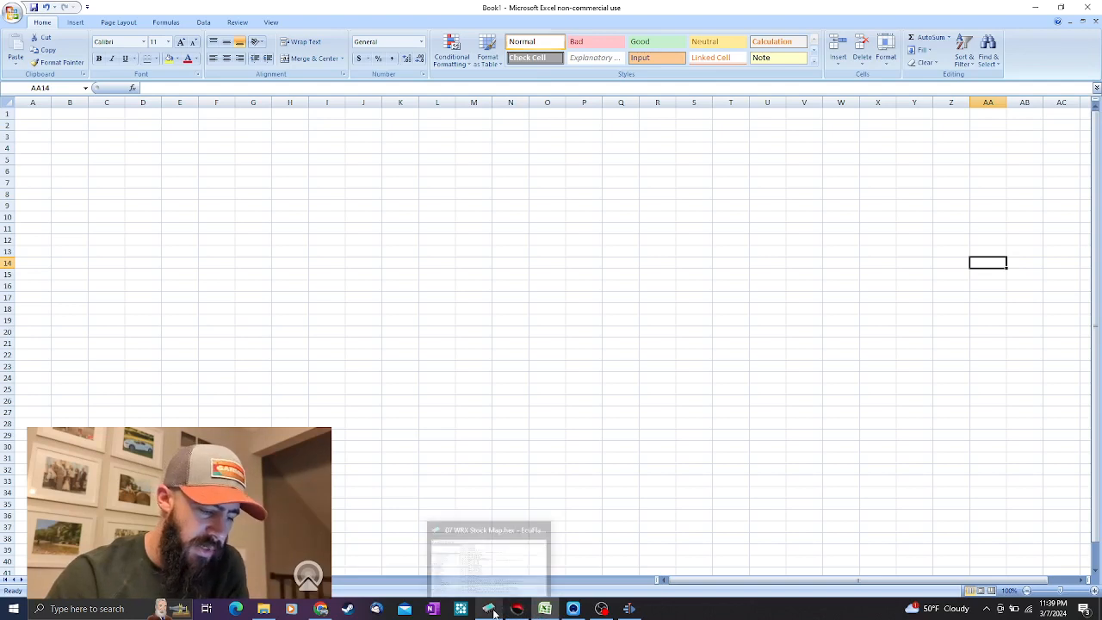
{"action": "left_click", "coordinate": [516, 609]}
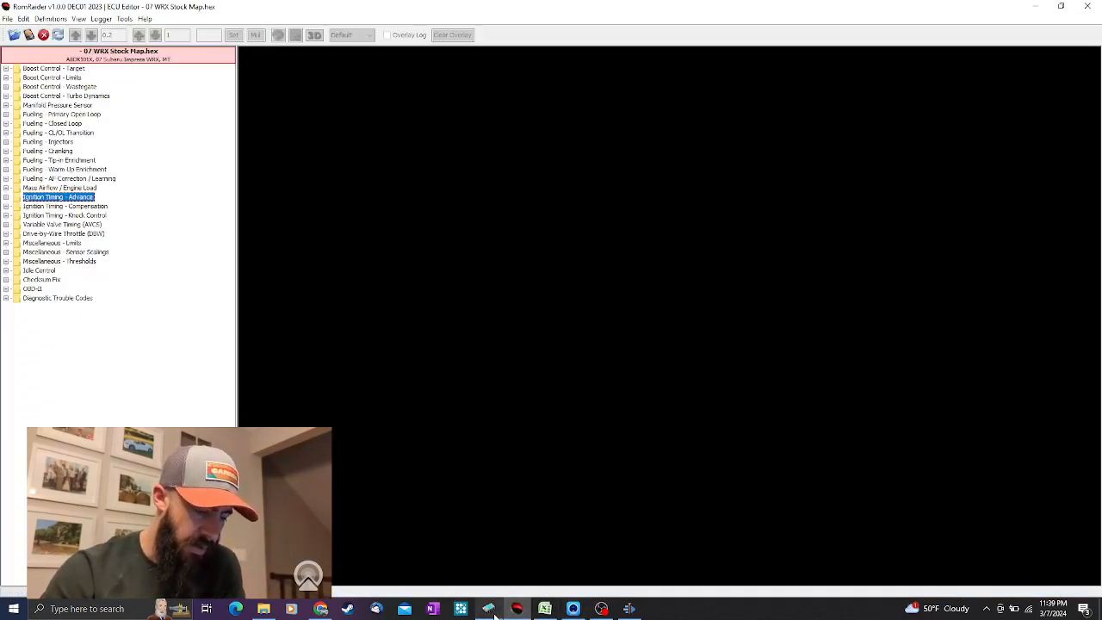
{"action": "left_click", "coordinate": [492, 611]}
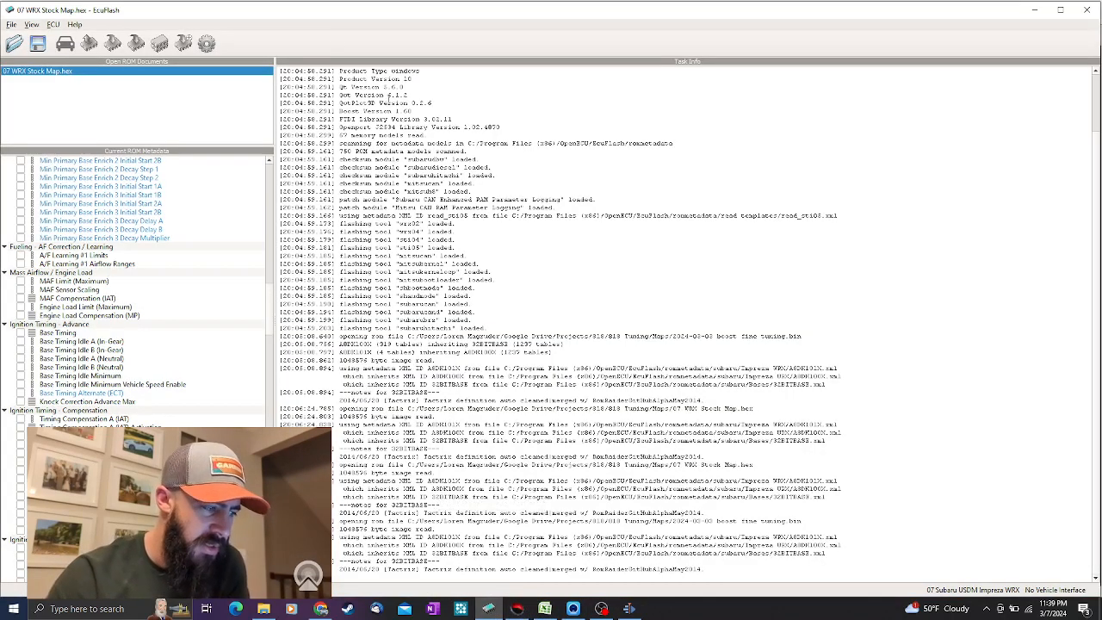
Open the Base Timing and Knock Correction Advance Max tables of the stock map and inspect their 3D surfaces
{"action": "left_click", "coordinate": [22, 333]}
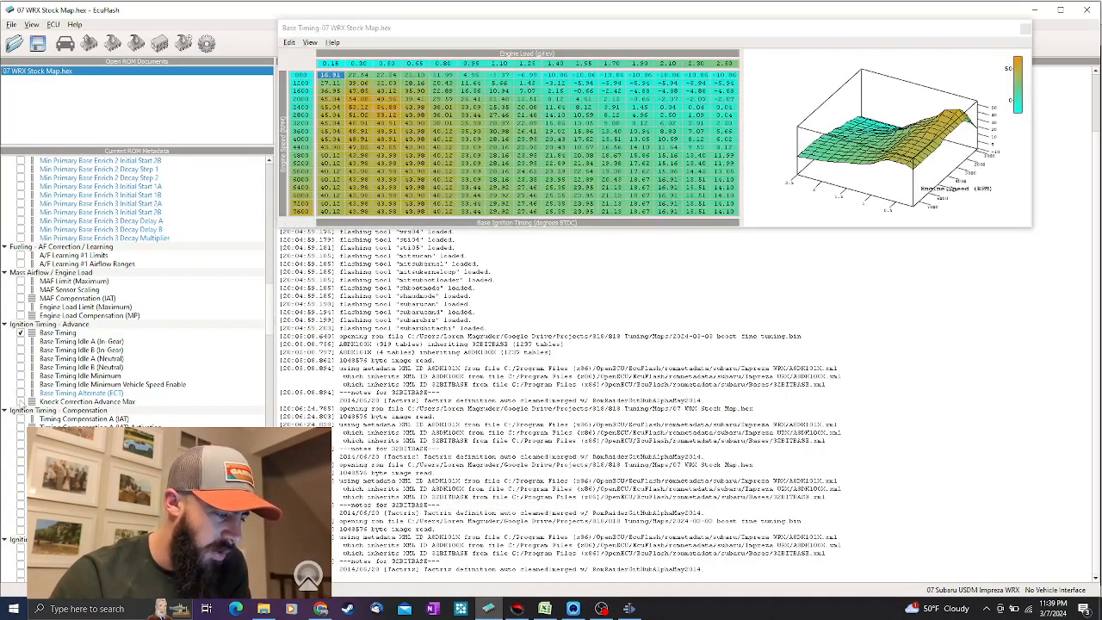
{"action": "left_click", "coordinate": [21, 402]}
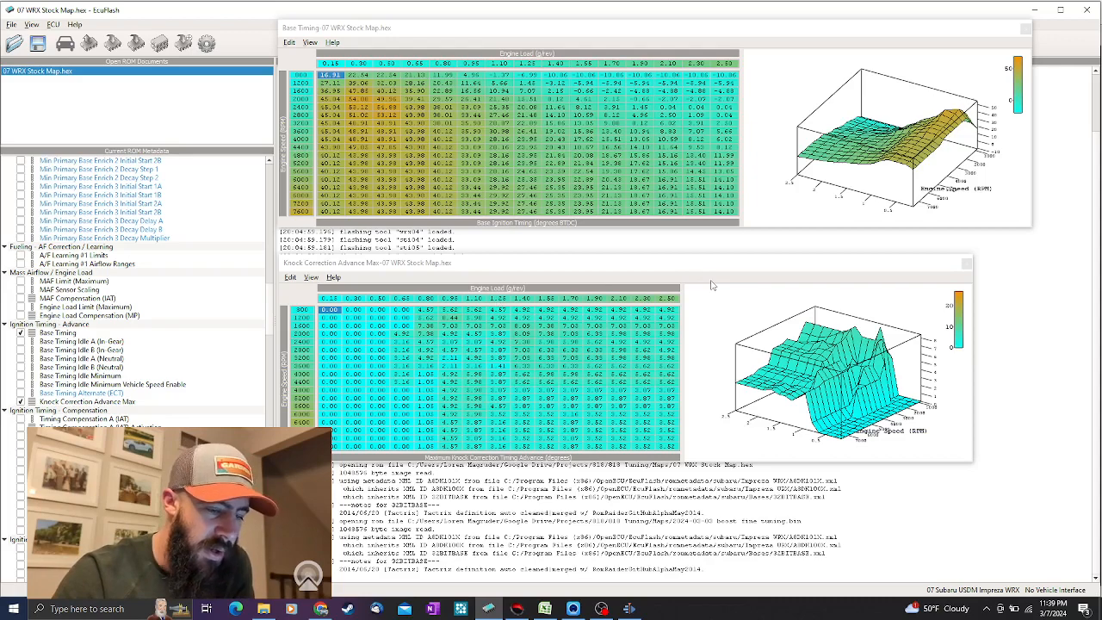
{"action": "left_click_drag", "start_coordinate": [854, 129], "coordinate": [890, 135]}
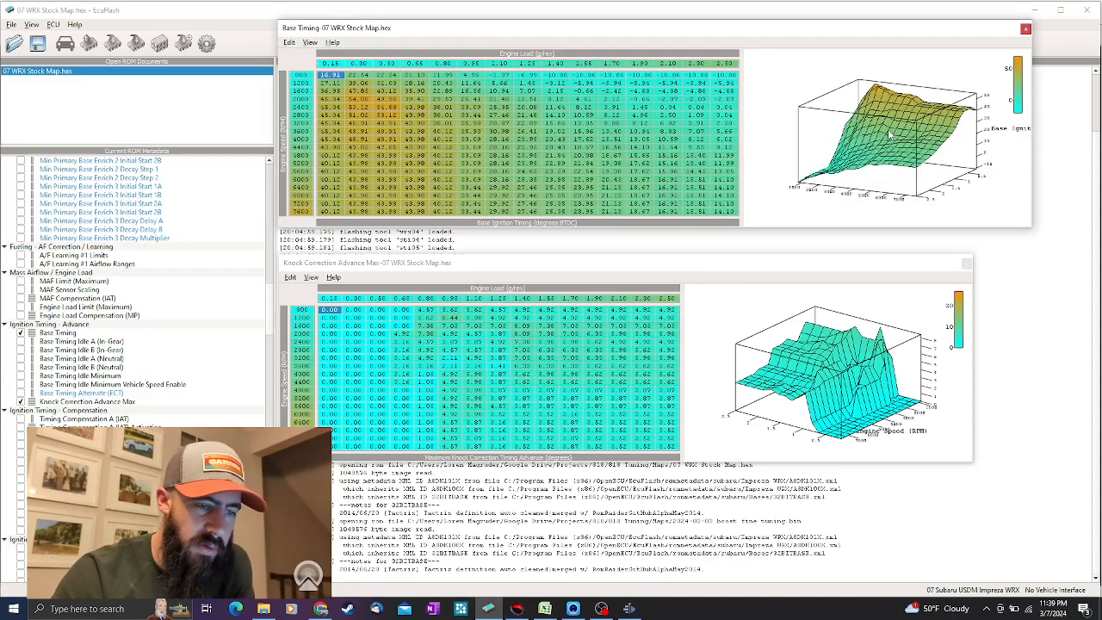
{"action": "mouse_move", "coordinate": [815, 384]}
{"action": "left_mouse_down"}
{"action": "mouse_move", "coordinate": [833, 368]}
{"action": "mouse_move", "coordinate": [817, 380]}
{"action": "left_mouse_up"}
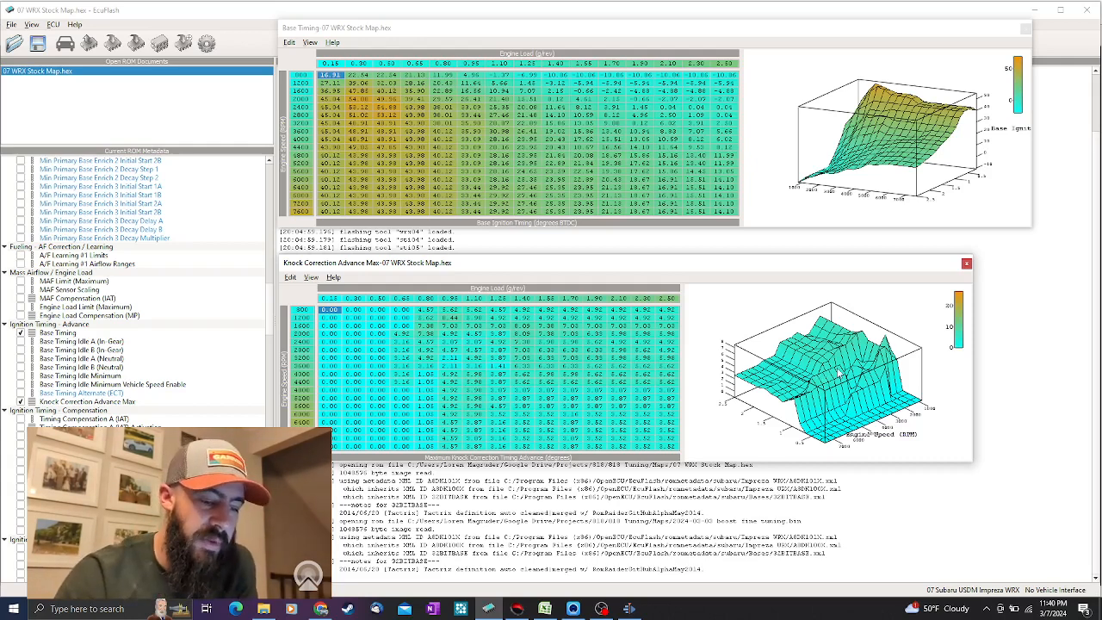
{"action": "mouse_move", "coordinate": [837, 371]}
{"action": "left_mouse_down"}
{"action": "mouse_move", "coordinate": [848, 349]}
{"action": "mouse_move", "coordinate": [828, 362]}
{"action": "mouse_move", "coordinate": [839, 378]}
{"action": "mouse_move", "coordinate": [834, 370]}
{"action": "mouse_move", "coordinate": [847, 368]}
{"action": "left_mouse_up"}
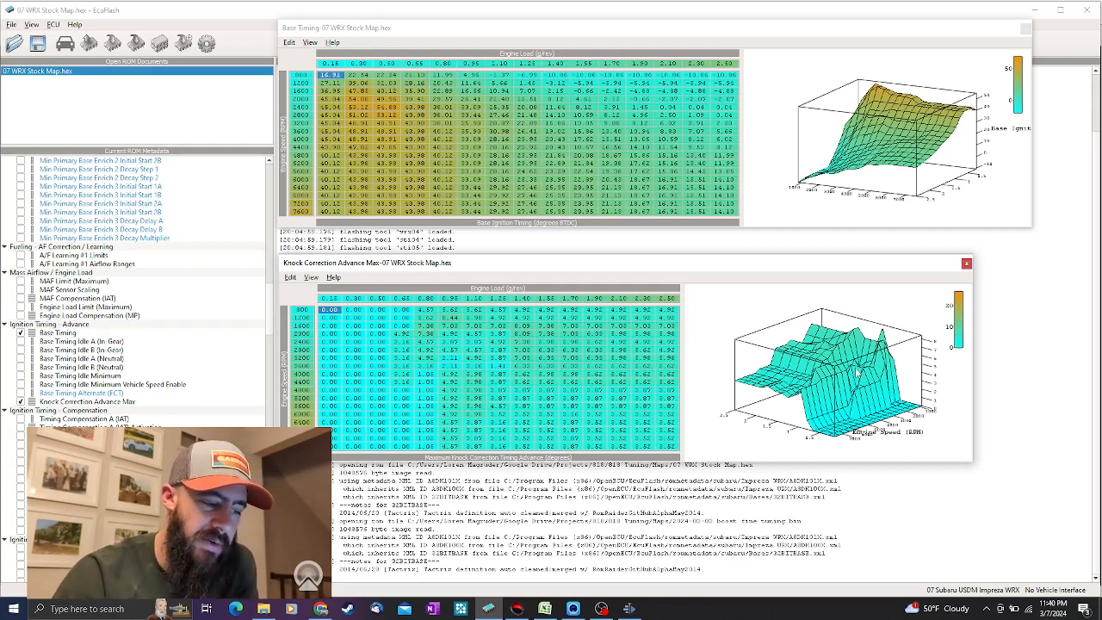
{"action": "left_click_drag", "start_coordinate": [857, 374], "coordinate": [864, 373]}
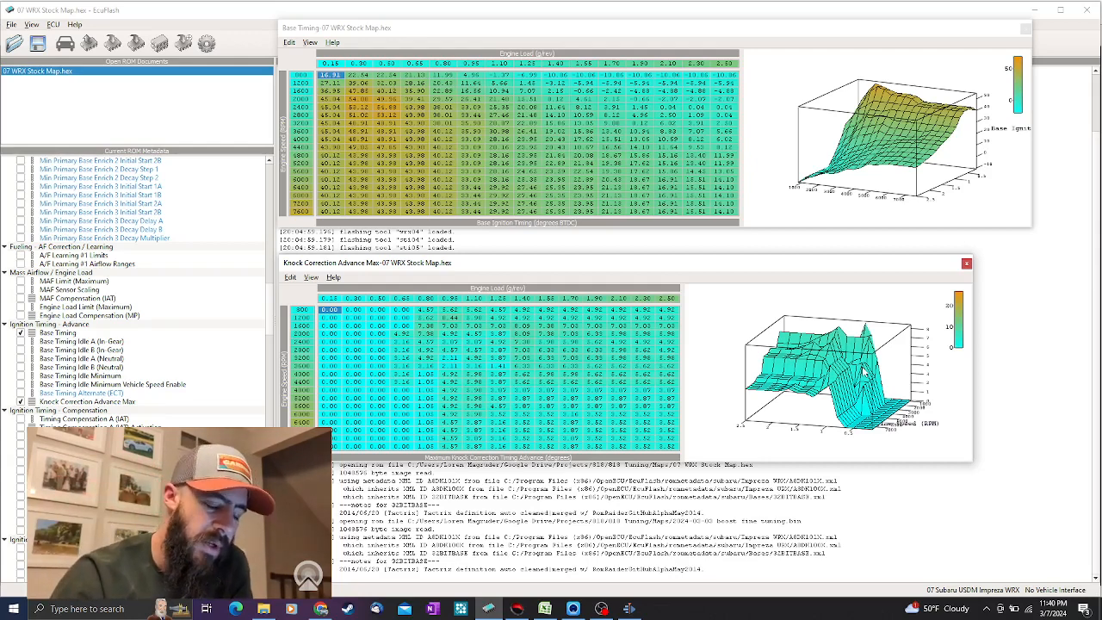
{"action": "left_click_drag", "start_coordinate": [859, 354], "coordinate": [852, 360]}
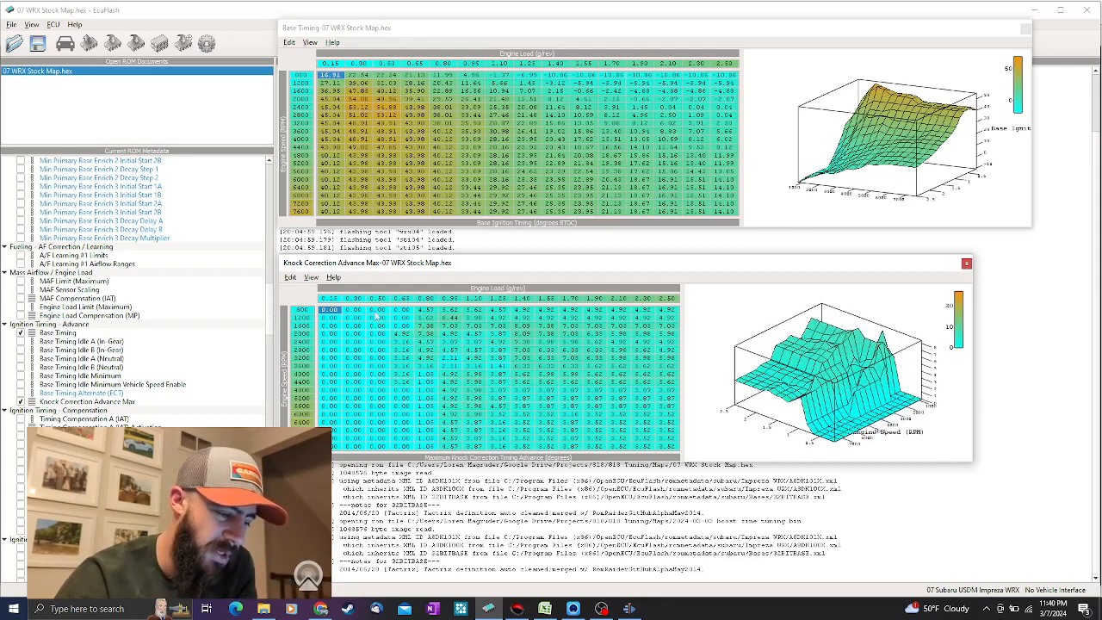
{"action": "left_click_drag", "start_coordinate": [869, 348], "coordinate": [862, 353]}
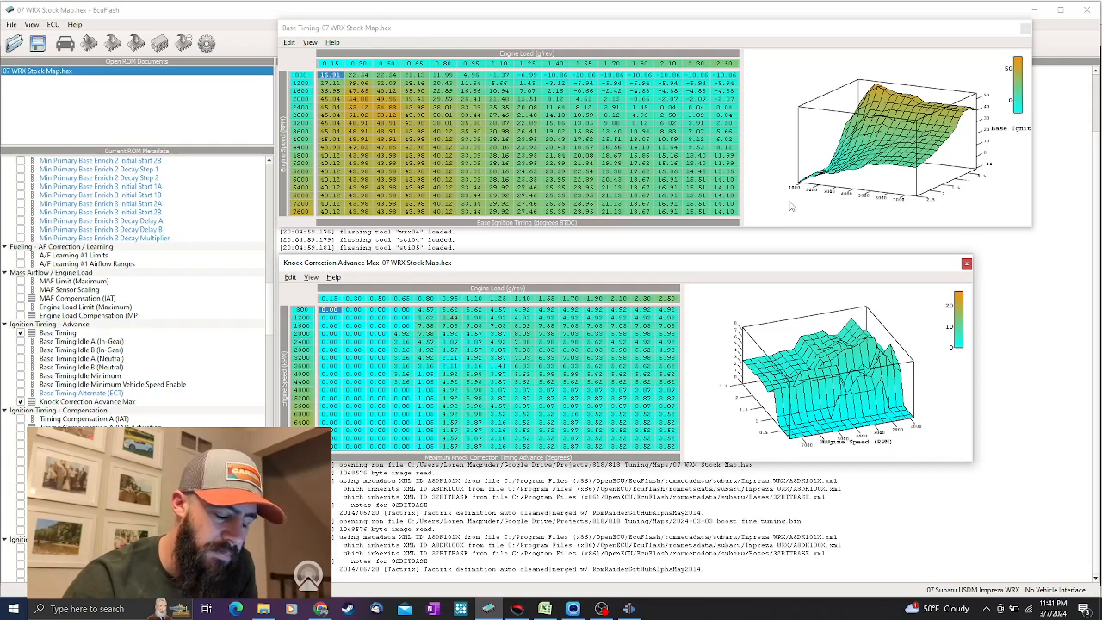
Examine the Knock Correction Advance Max values across the engine load and engine speed range, with its window just below Base Timing
{"action": "left_click_drag", "start_coordinate": [670, 310], "coordinate": [384, 463]}
{"action": "left_click", "coordinate": [473, 397]}
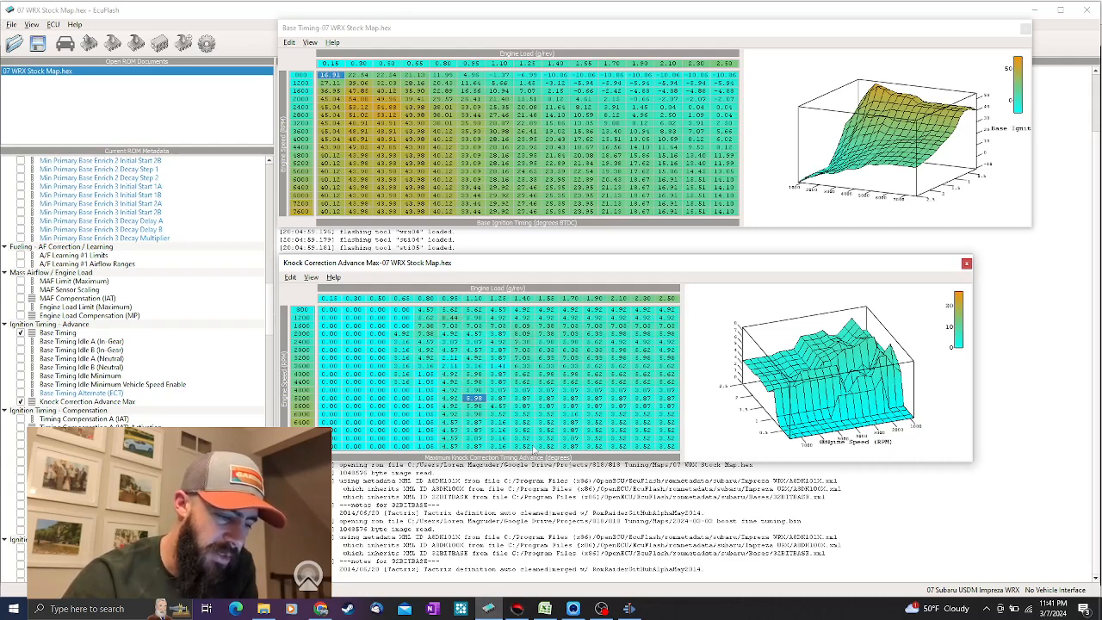
{"action": "left_click", "coordinate": [618, 392]}
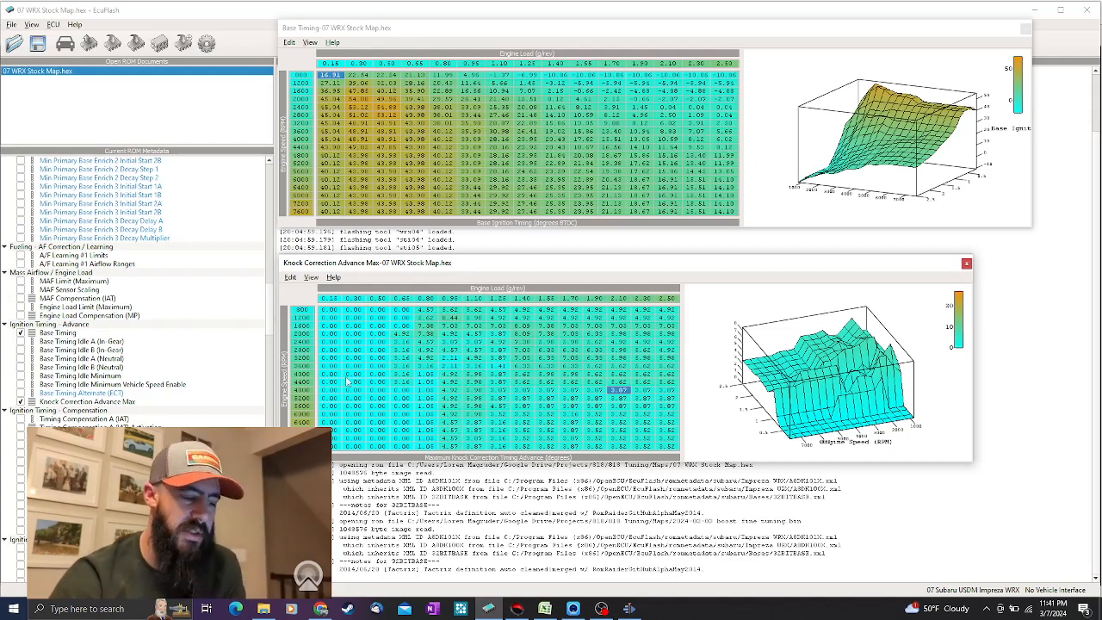
{"action": "left_click_drag", "start_coordinate": [623, 269], "coordinate": [624, 249]}
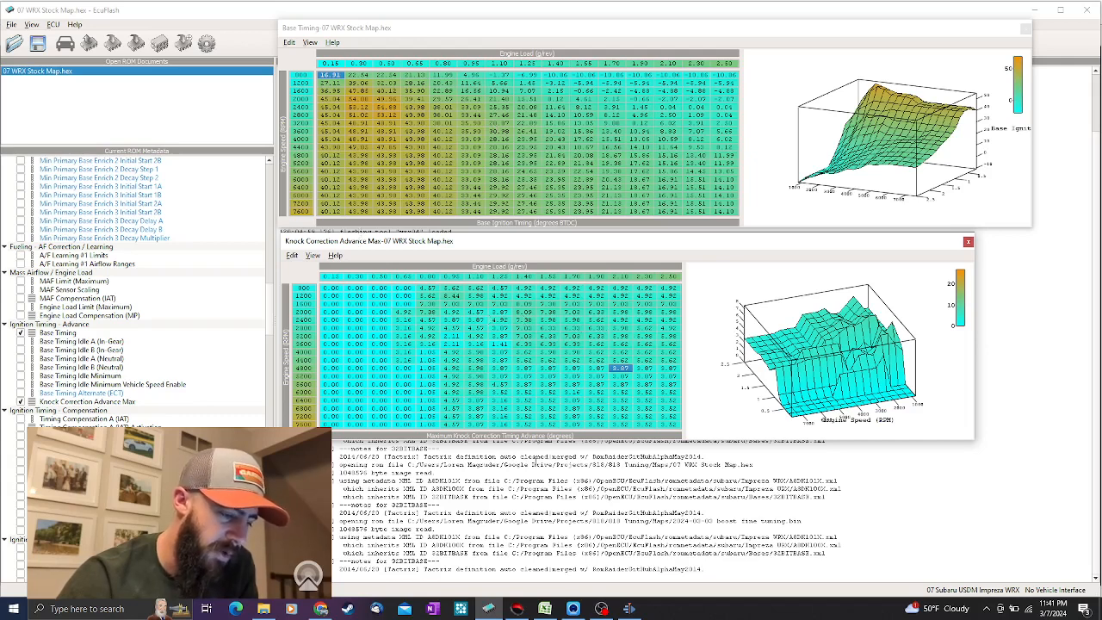
{"action": "mouse_move", "coordinate": [544, 611]}
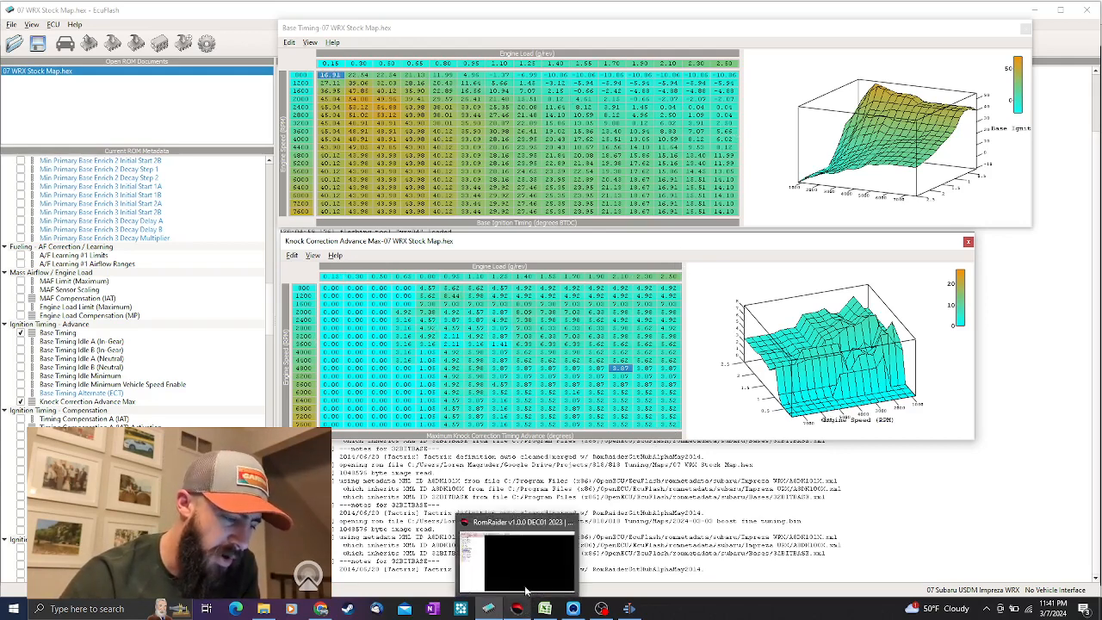
{"action": "mouse_move", "coordinate": [671, 425]}
{"action": "left_mouse_down"}
{"action": "mouse_move", "coordinate": [401, 304]}
{"action": "mouse_move", "coordinate": [341, 288]}
{"action": "mouse_move", "coordinate": [682, 433]}
{"action": "left_mouse_up"}
{"action": "left_click", "coordinate": [401, 314]}
{"action": "left_click", "coordinate": [330, 276]}
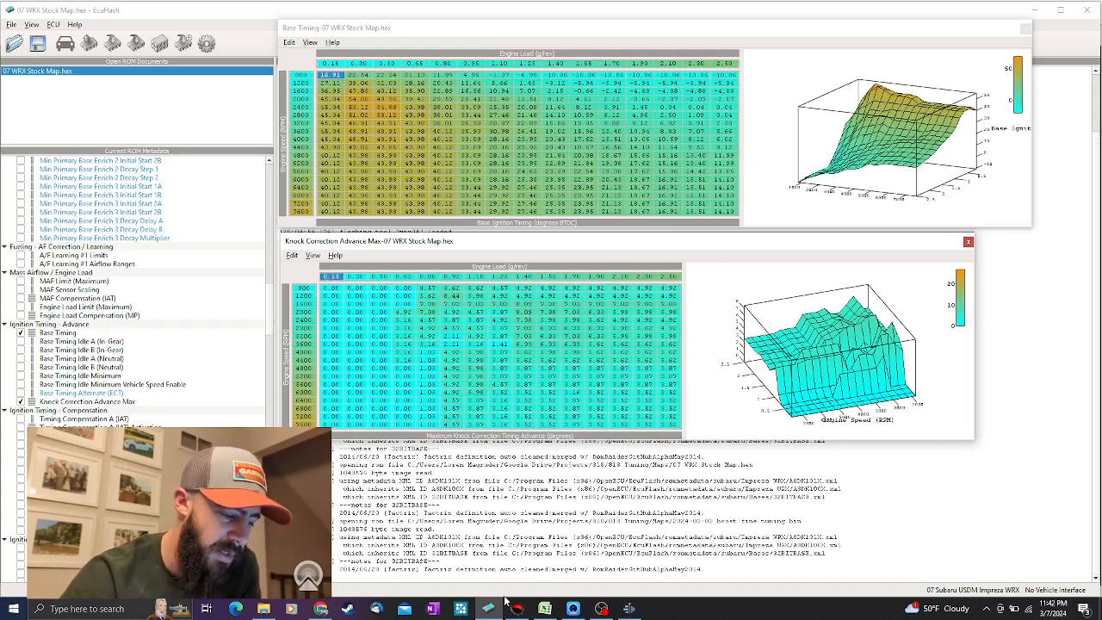
Switch to RomRaider and open the Base Timing and Knock Correction Advance Max tables, placing the knock table below the timing table
{"action": "left_click", "coordinate": [517, 610]}
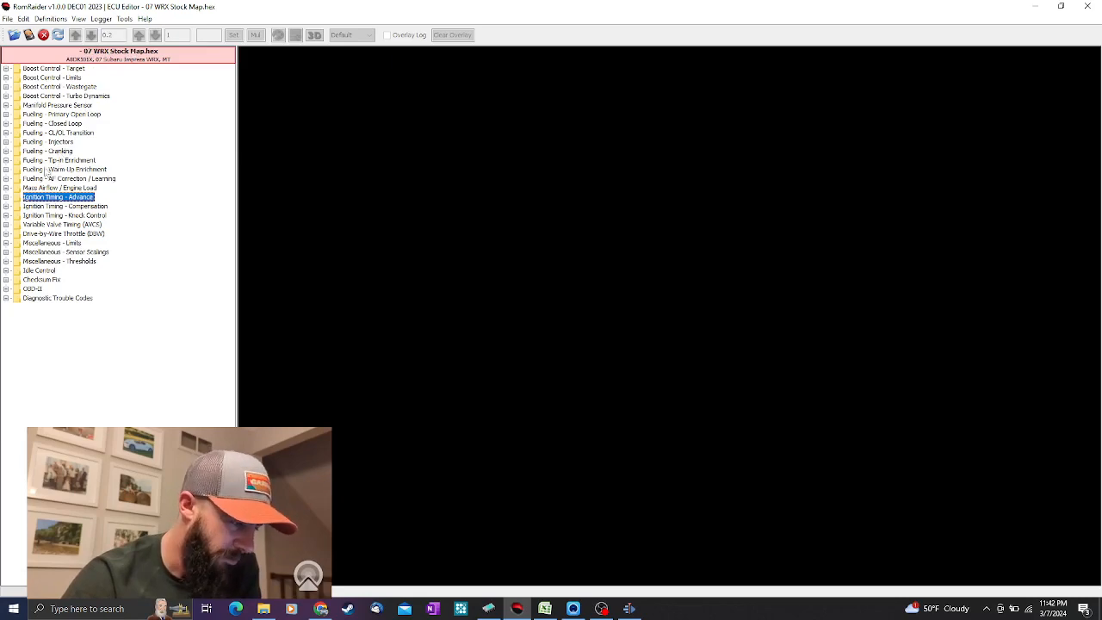
{"action": "left_click", "coordinate": [7, 197]}
{"action": "left_click", "coordinate": [31, 208]}
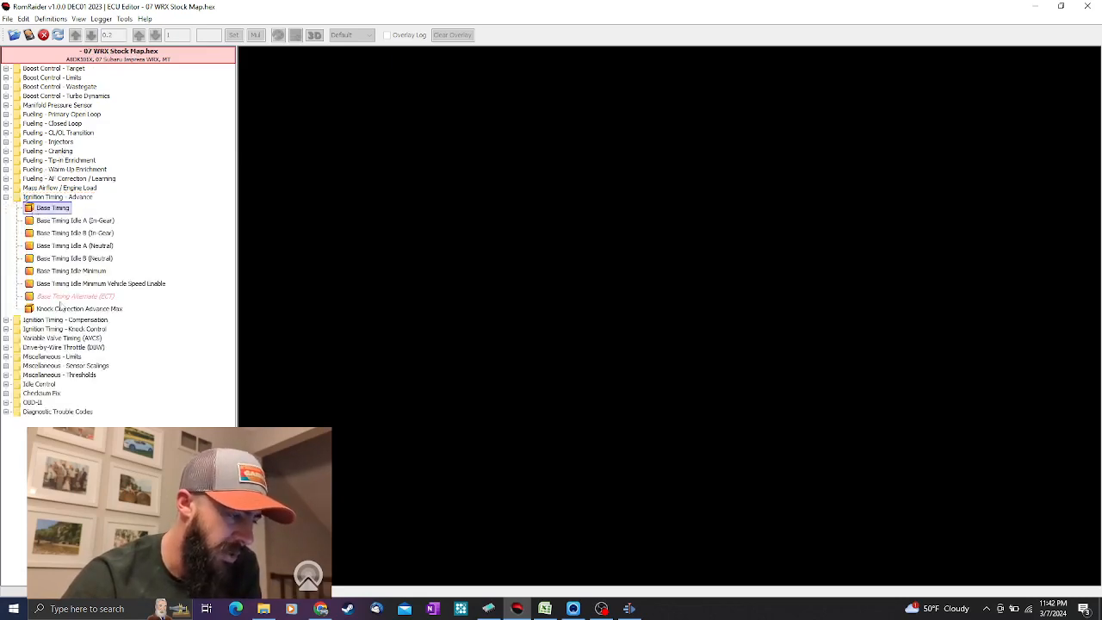
{"action": "double_click", "coordinate": [35, 209]}
{"action": "left_click", "coordinate": [35, 309]}
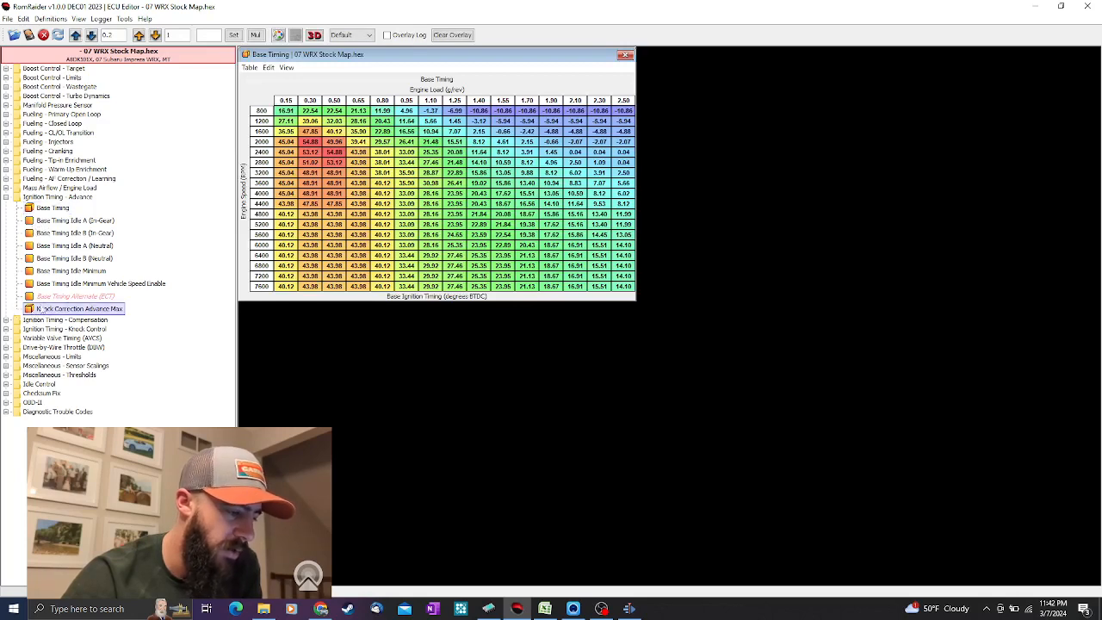
{"action": "double_click", "coordinate": [31, 309]}
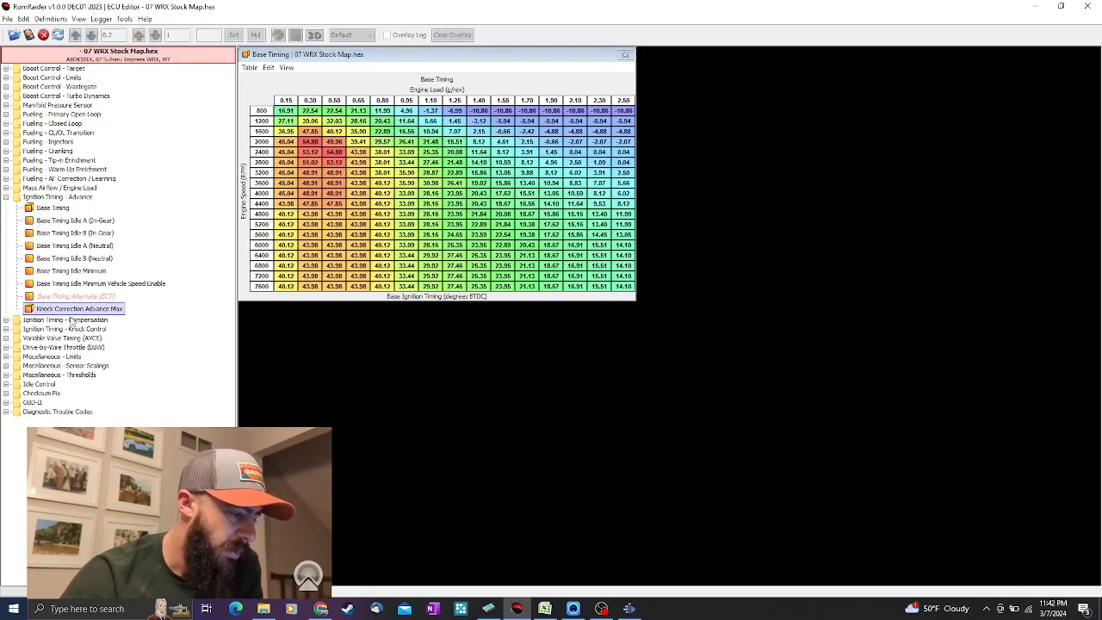
{"action": "double_click", "coordinate": [31, 308]}
{"action": "left_click_drag", "start_coordinate": [367, 69], "coordinate": [362, 319]}
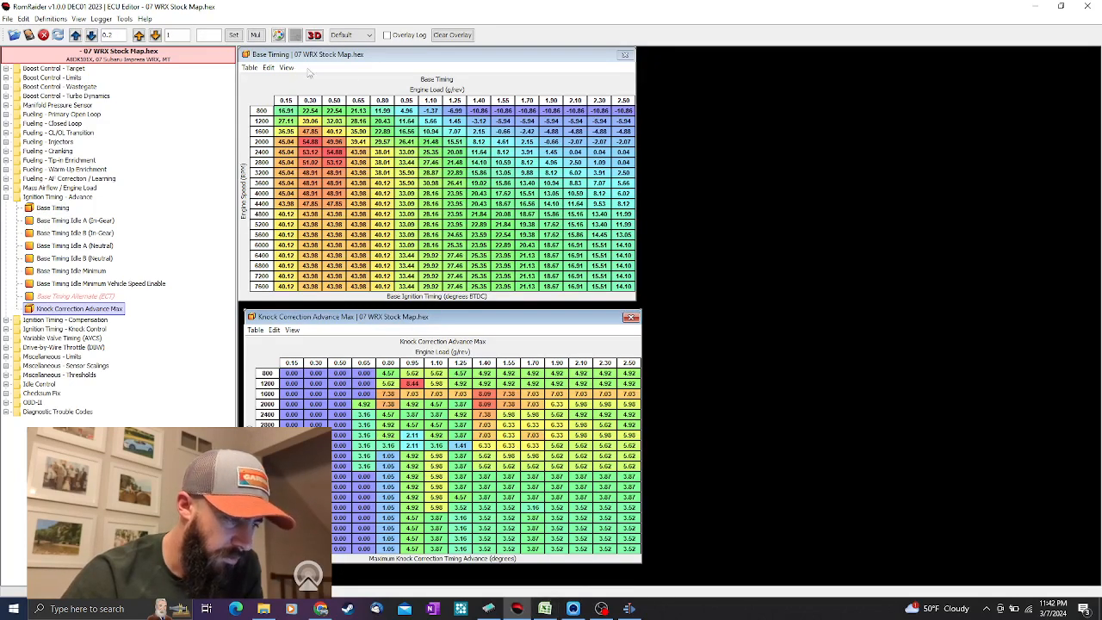
Copy the whole Base Timing table and paste it at cell B2 of the blank Excel workbook
{"action": "left_click", "coordinate": [250, 68]}
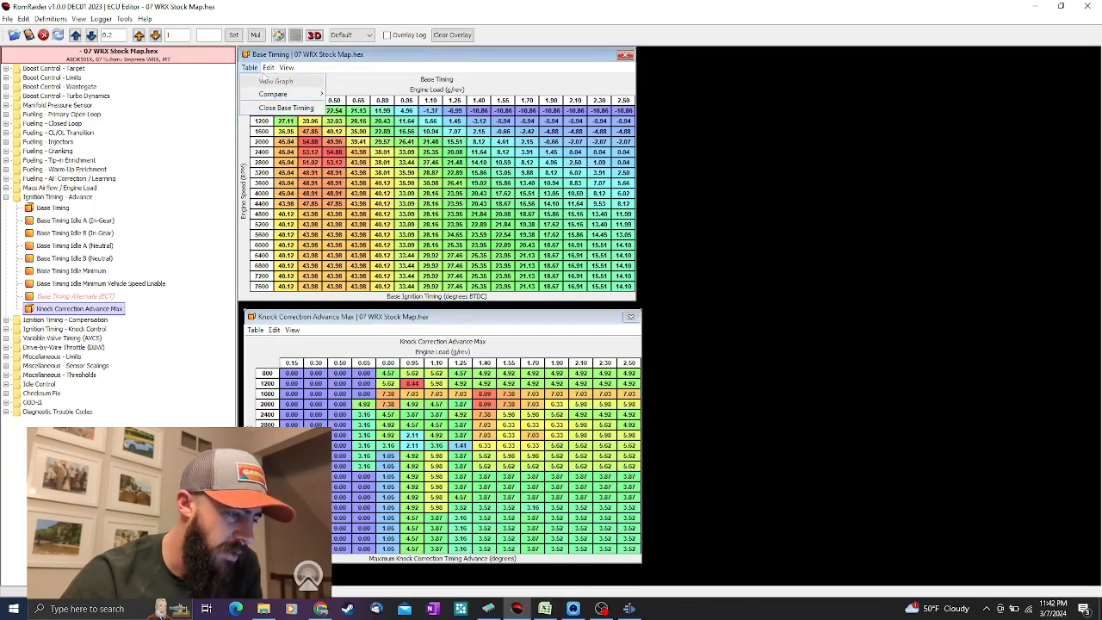
{"action": "left_click", "coordinate": [268, 68]}
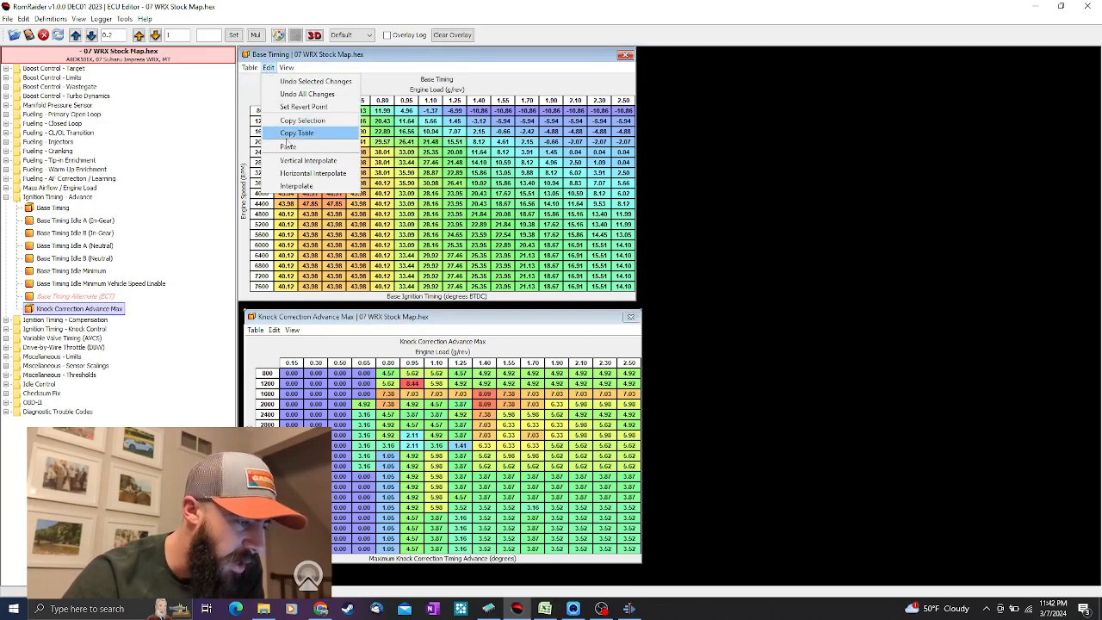
{"action": "left_click", "coordinate": [297, 133]}
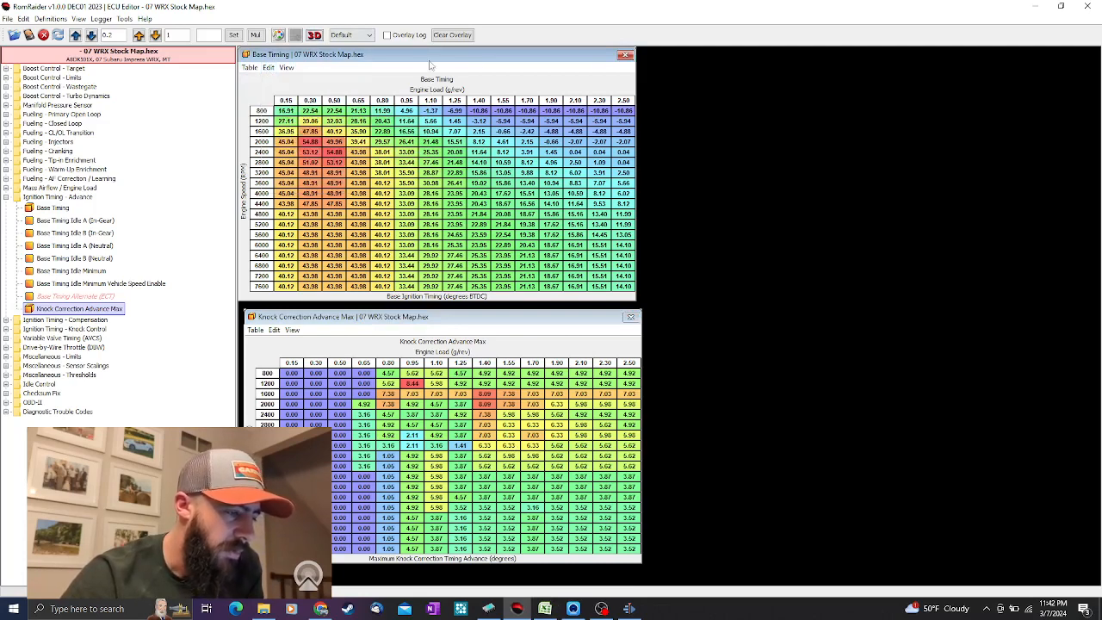
{"action": "left_click", "coordinate": [269, 68]}
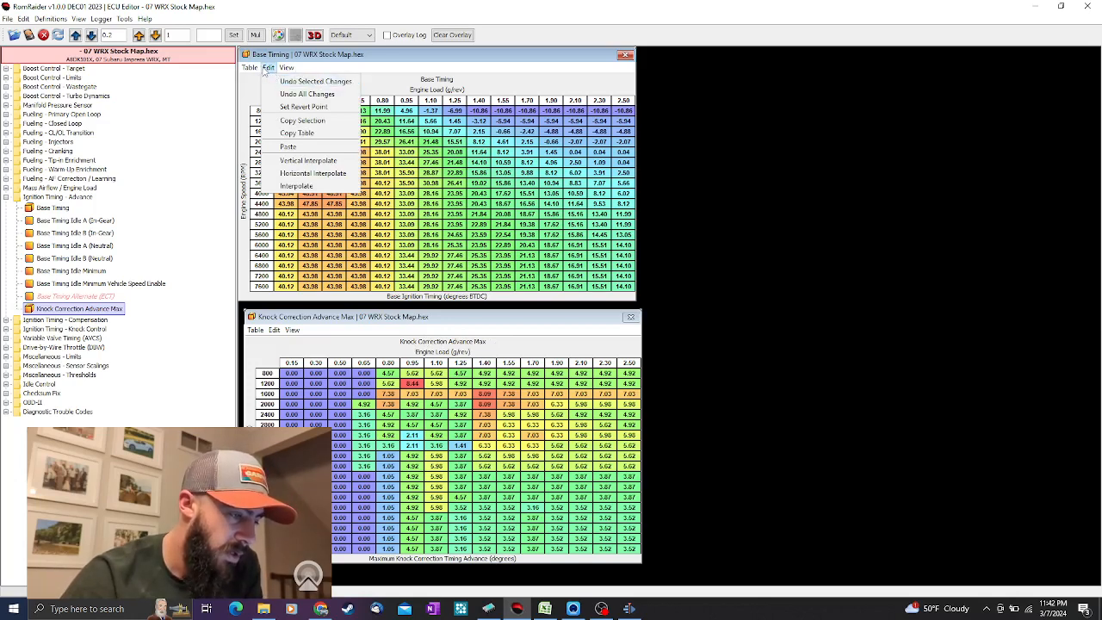
{"action": "left_click", "coordinate": [288, 147]}
{"action": "left_click", "coordinate": [533, 609]}
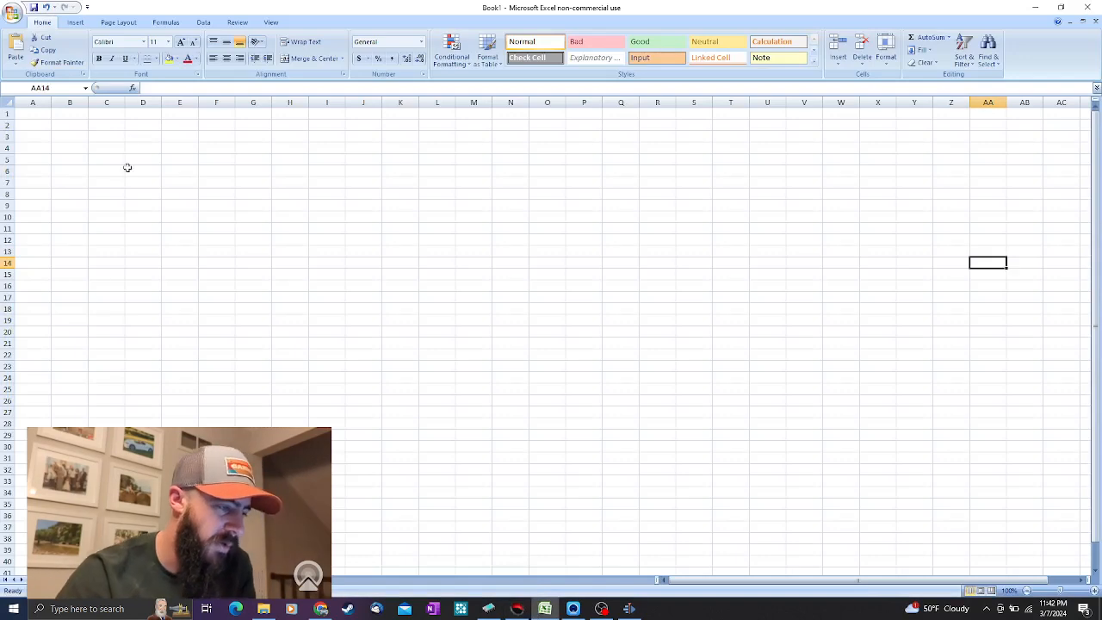
{"action": "left_click", "coordinate": [83, 125]}
{"action": "key", "text": "ctrl+v"}
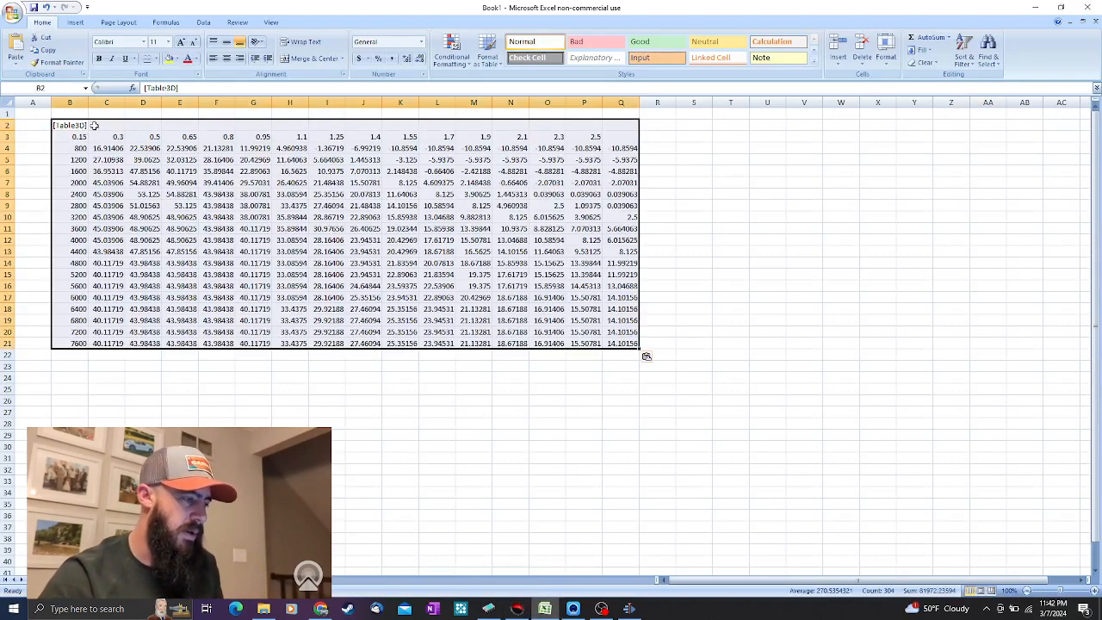
{"action": "left_click", "coordinate": [372, 148]}
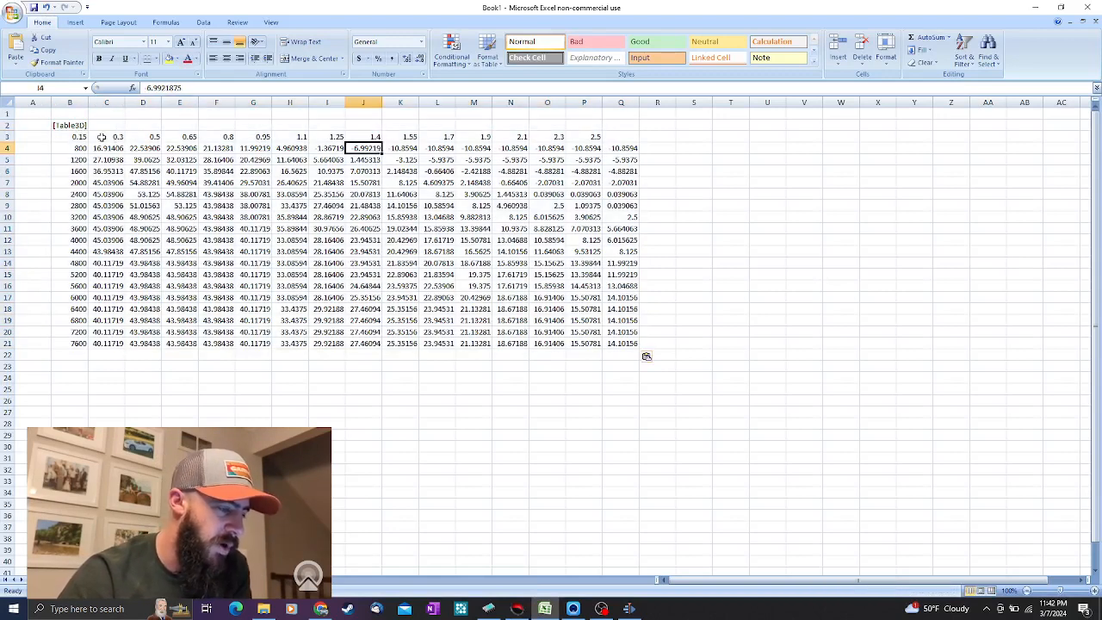
{"action": "left_click", "coordinate": [366, 192]}
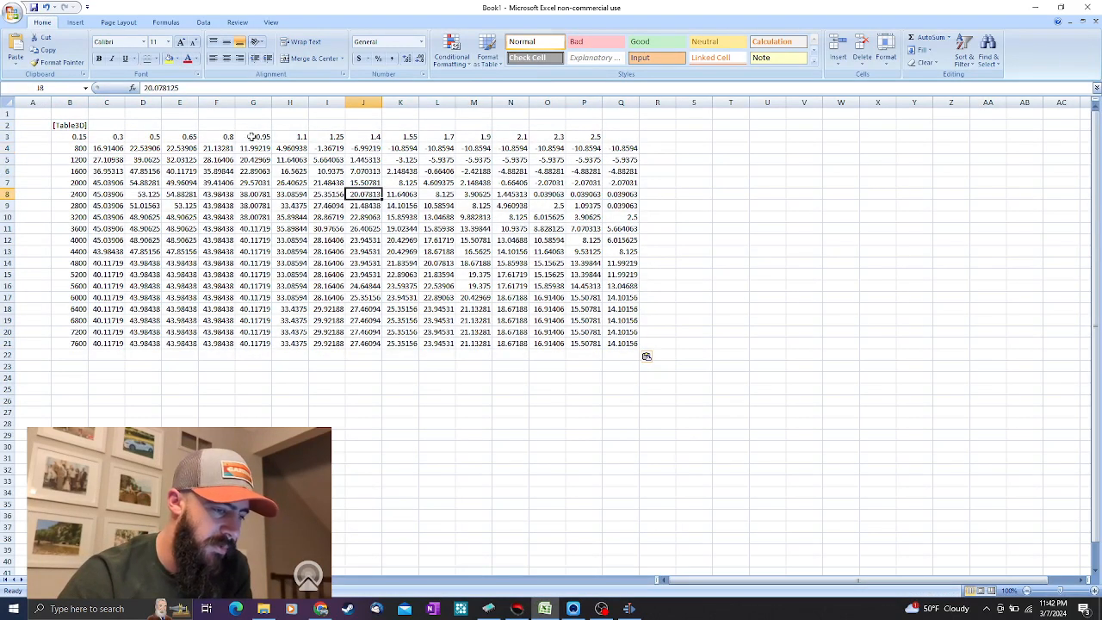
Retitle cell B2 as Base Timing and move the engine load headers from B3:P3 to C3:Q3 to align with their columns
{"action": "left_click", "coordinate": [75, 124]}
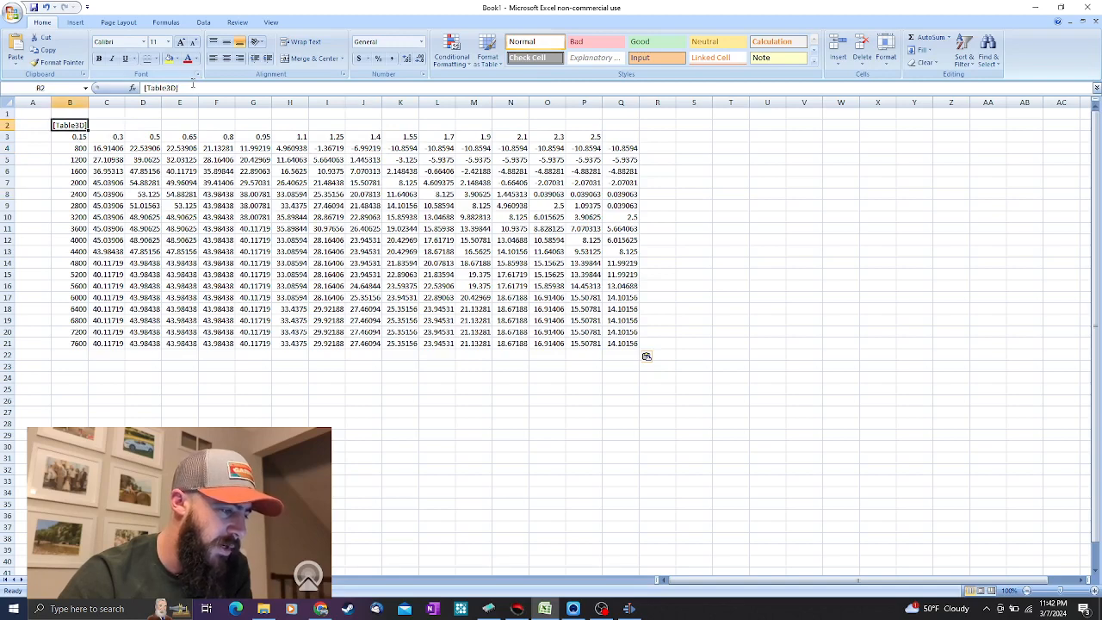
{"action": "type", "text": "B"}
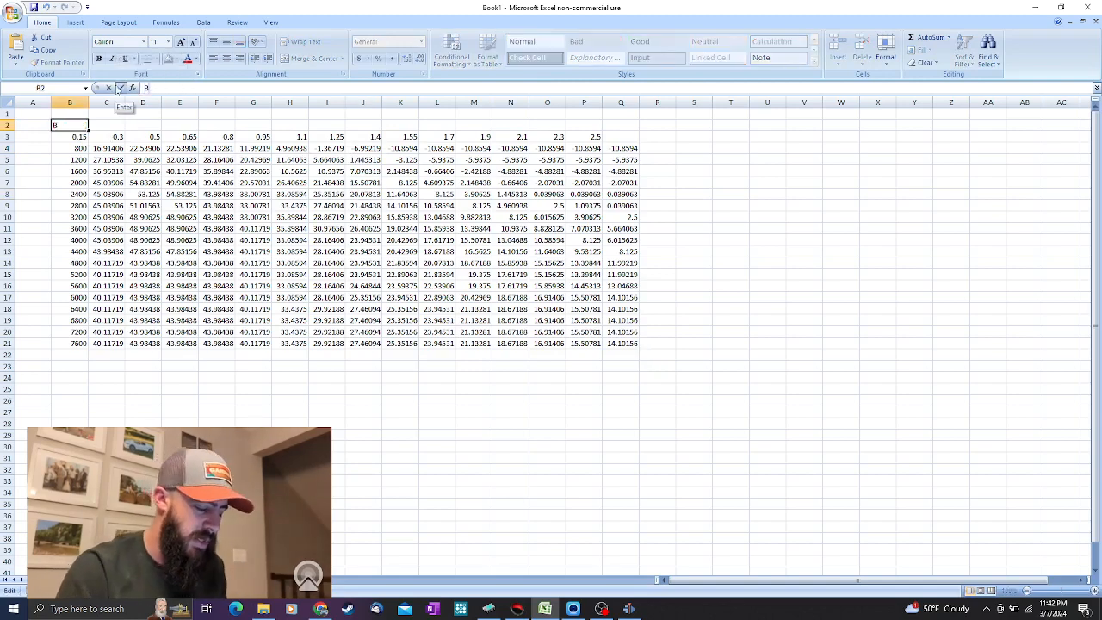
{"action": "type", "text": "ase Timing"}
{"action": "key", "text": "Return"}
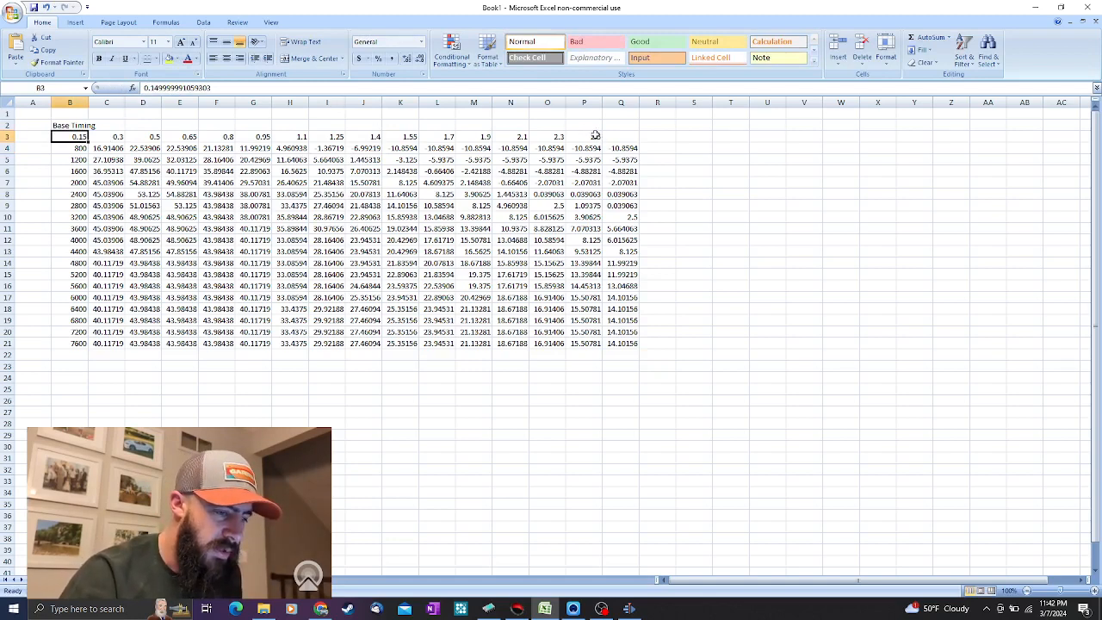
{"action": "left_click_drag", "start_coordinate": [592, 138], "coordinate": [82, 137]}
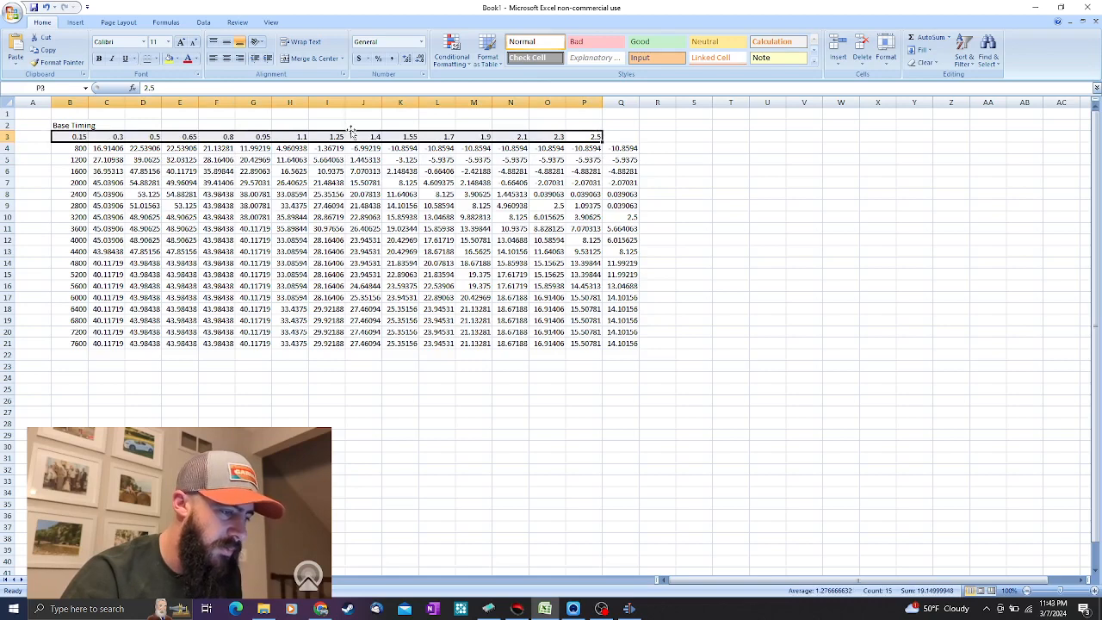
{"action": "left_click_drag", "start_coordinate": [352, 133], "coordinate": [389, 136]}
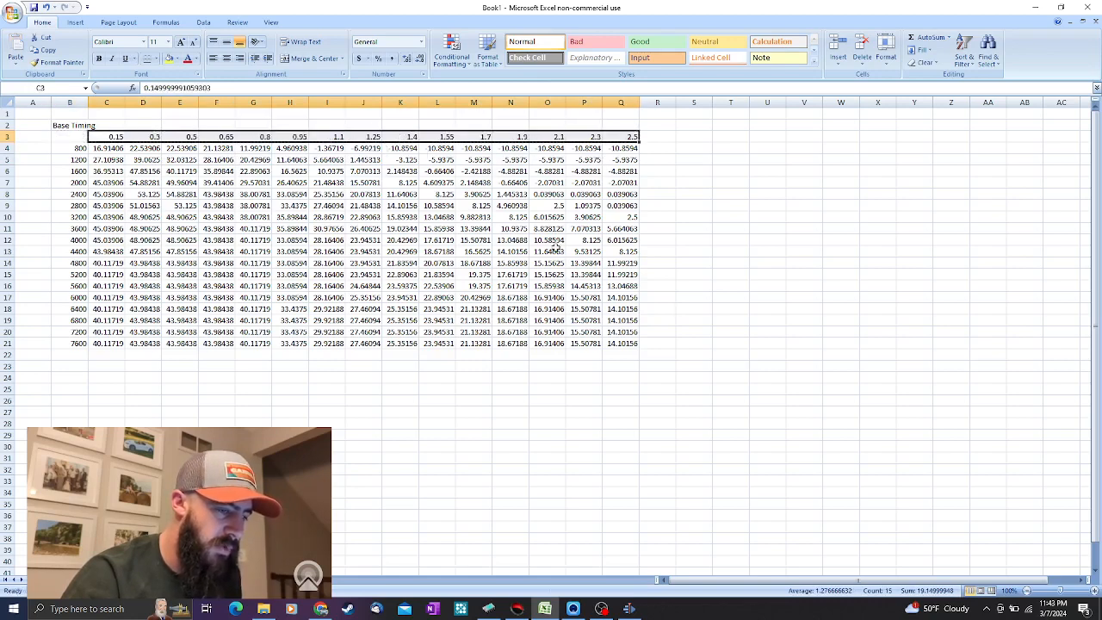
Copy the whole Knock Correction Advance Max table from RomRaider and paste it at cell B24 of the Excel sheet
{"action": "left_click", "coordinate": [658, 319]}
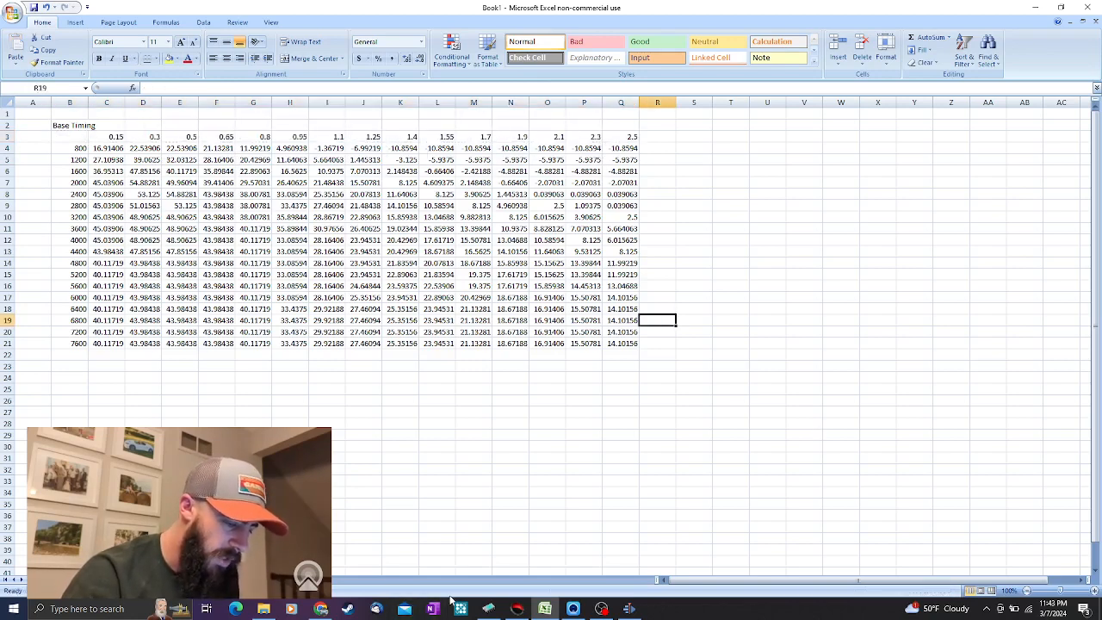
{"action": "left_click", "coordinate": [516, 608]}
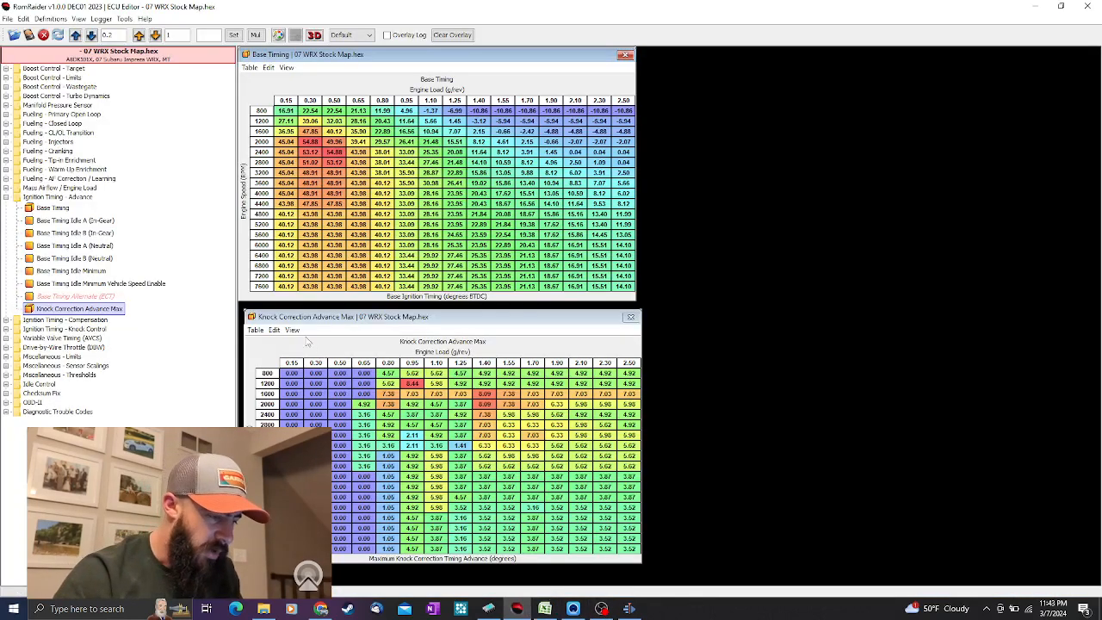
{"action": "left_click", "coordinate": [274, 330]}
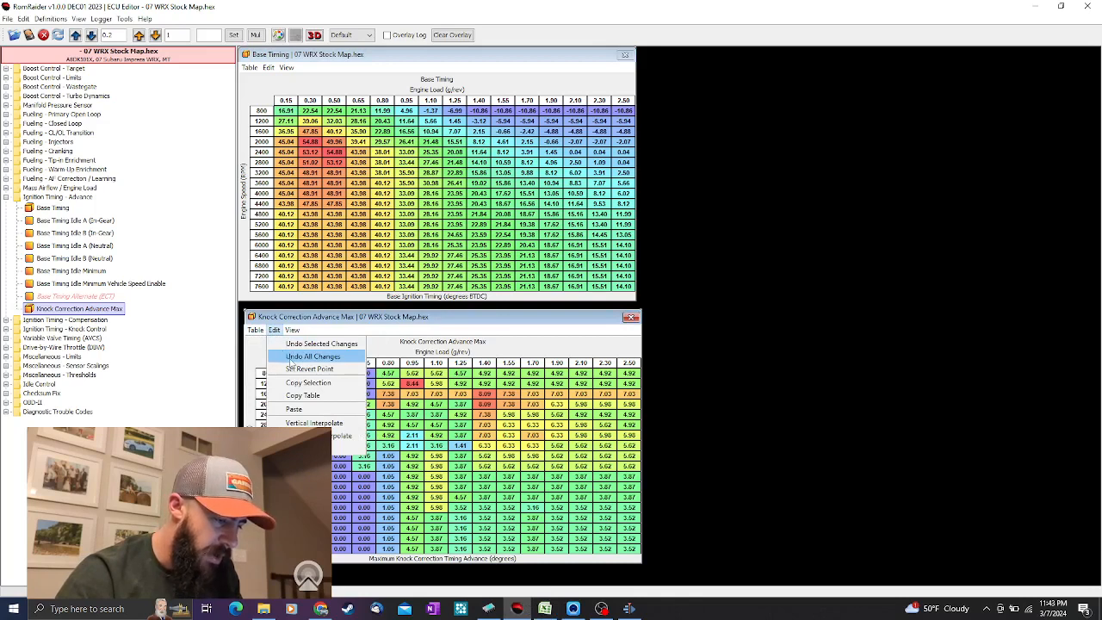
{"action": "left_click", "coordinate": [312, 395]}
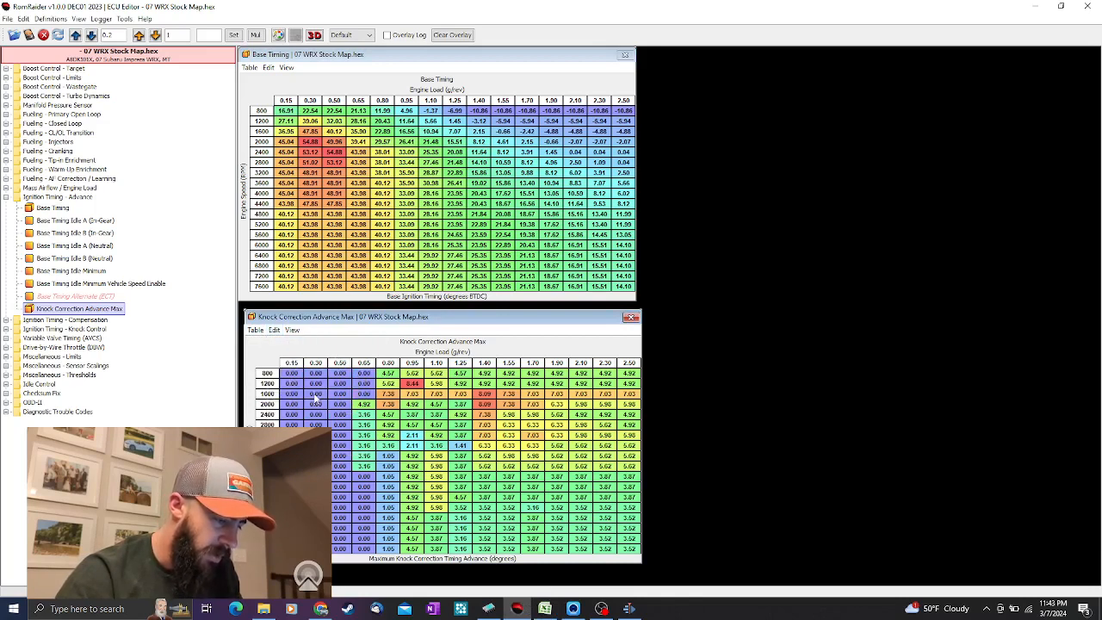
{"action": "left_click", "coordinate": [550, 608]}
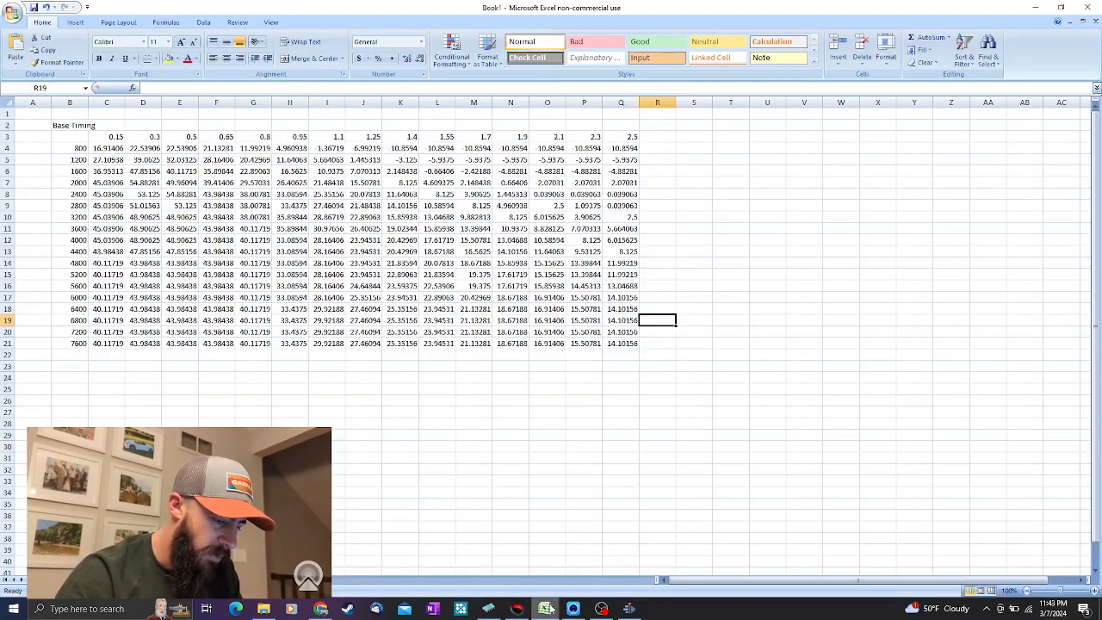
{"action": "left_click", "coordinate": [76, 373]}
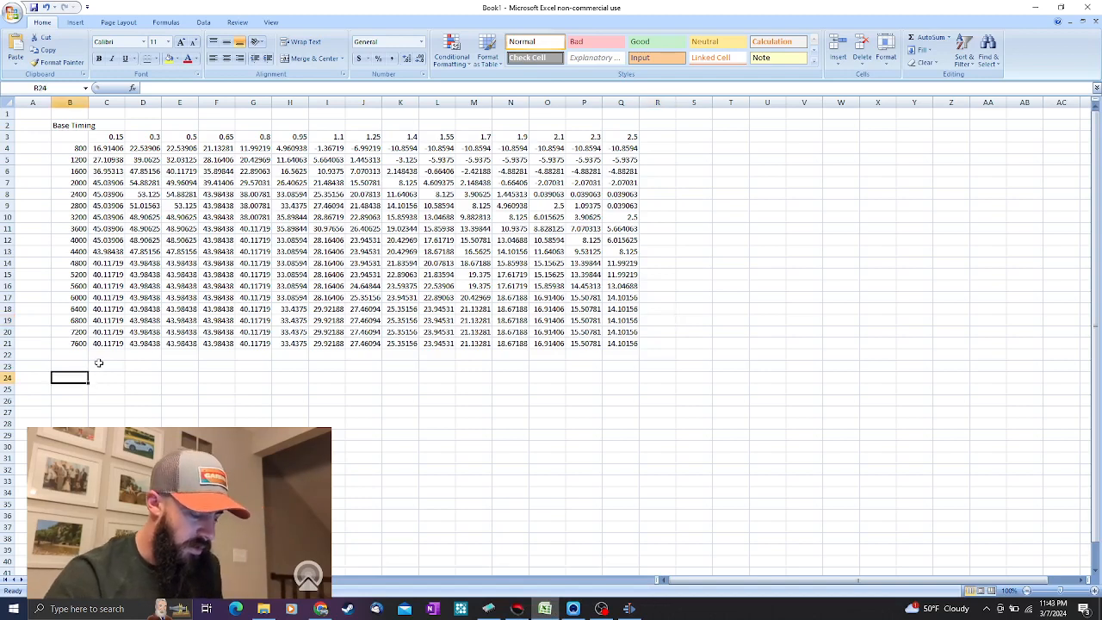
{"action": "key", "text": "ctrl+v"}
{"action": "left_click", "coordinate": [255, 388]}
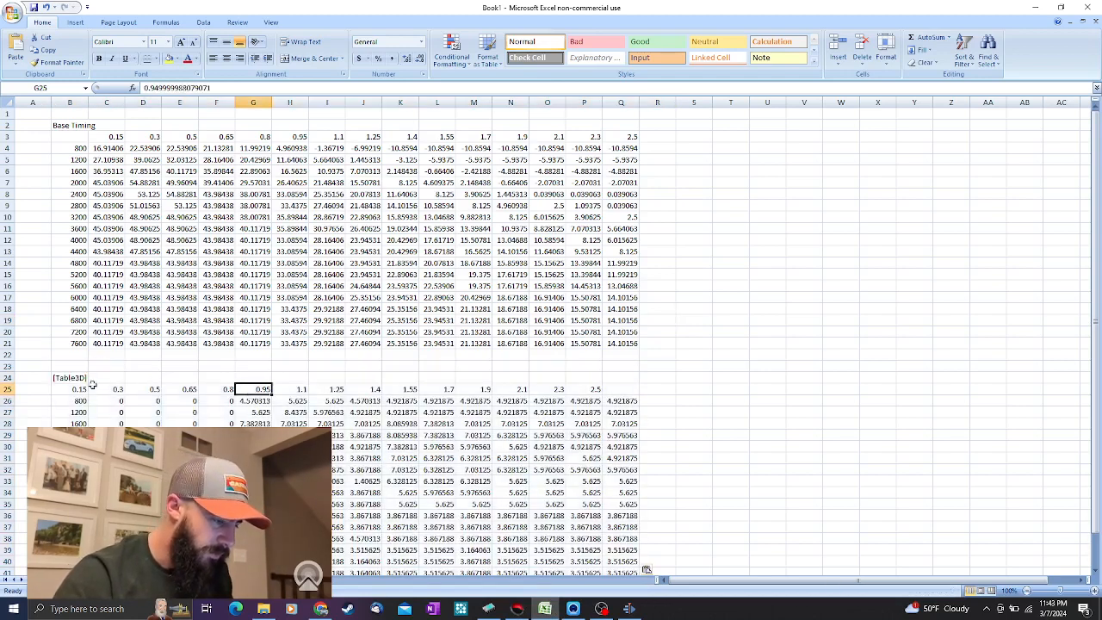
Retitle cell B24 as KCA Max and move the engine load headers from B25:P25 to C25:Q25
{"action": "left_click", "coordinate": [80, 377]}
{"action": "type", "text": "KC"}
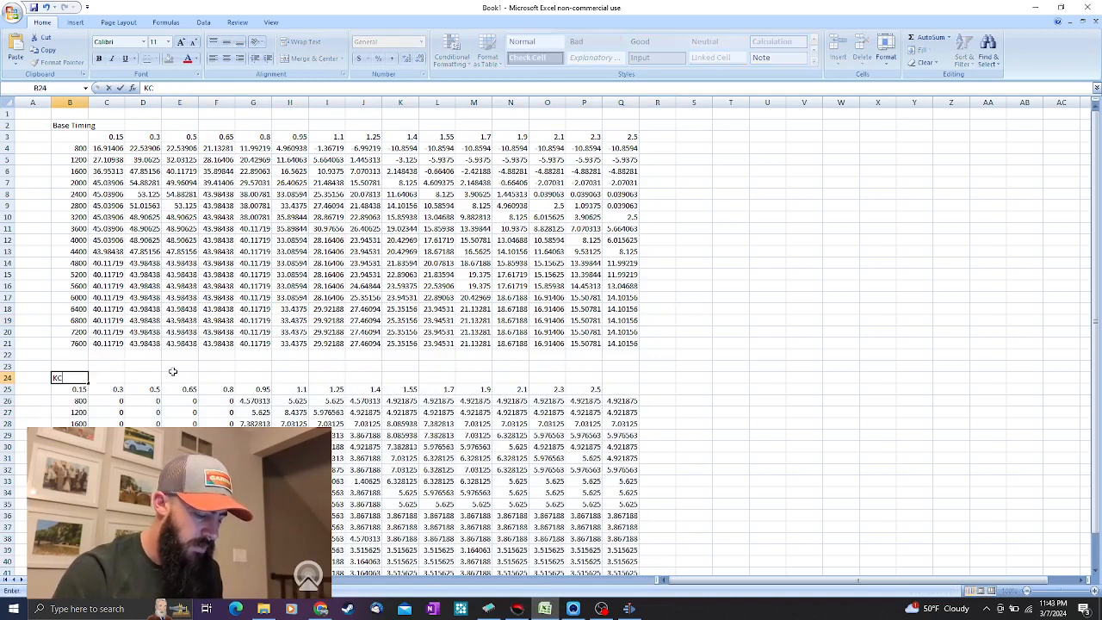
{"action": "type", "text": "A Max"}
{"action": "key", "text": "Return"}
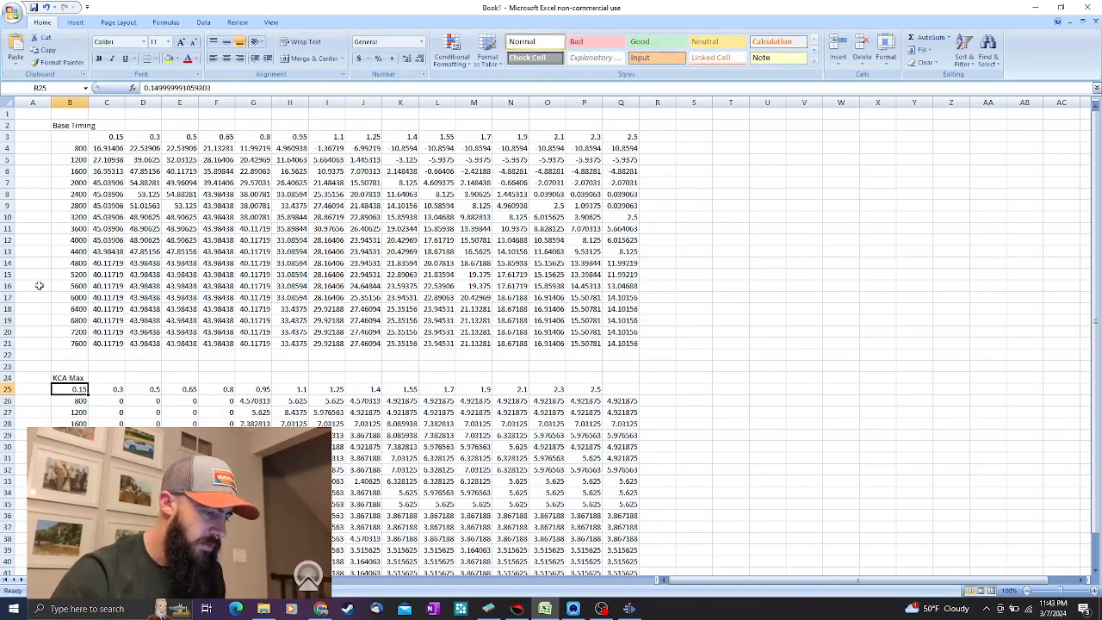
{"action": "left_click", "coordinate": [582, 388], "text": "shift"}
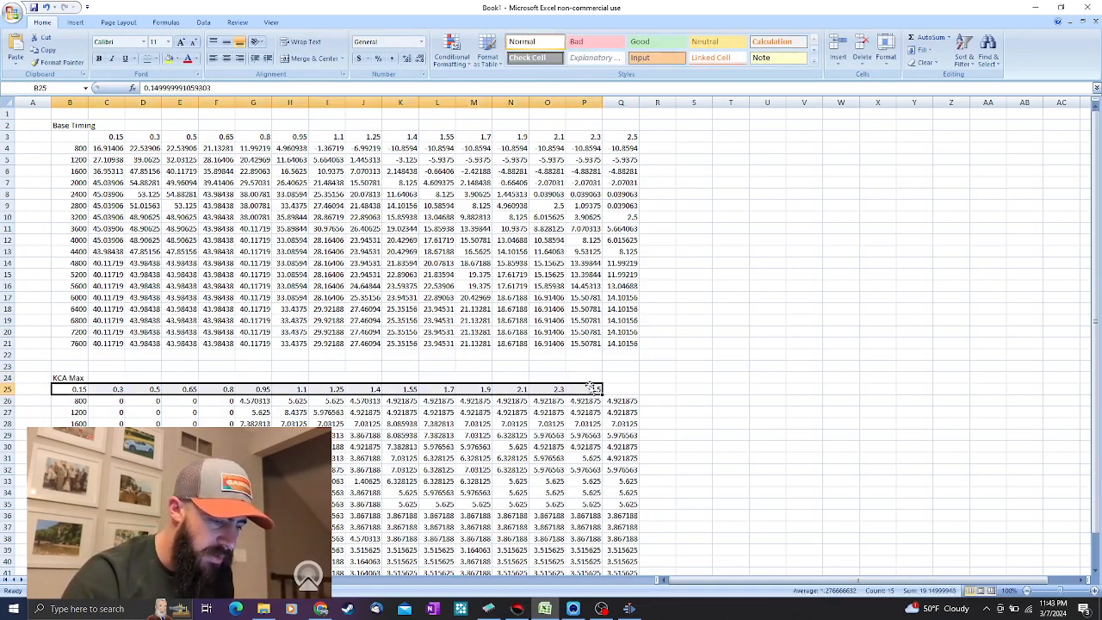
{"action": "left_click_drag", "start_coordinate": [593, 388], "coordinate": [627, 390]}
{"action": "left_click", "coordinate": [621, 414]}
Apply a red-yellow-green color scale, with red for high values, to the Base Timing values in C4:Q21
{"action": "left_click_drag", "start_coordinate": [115, 148], "coordinate": [621, 343]}
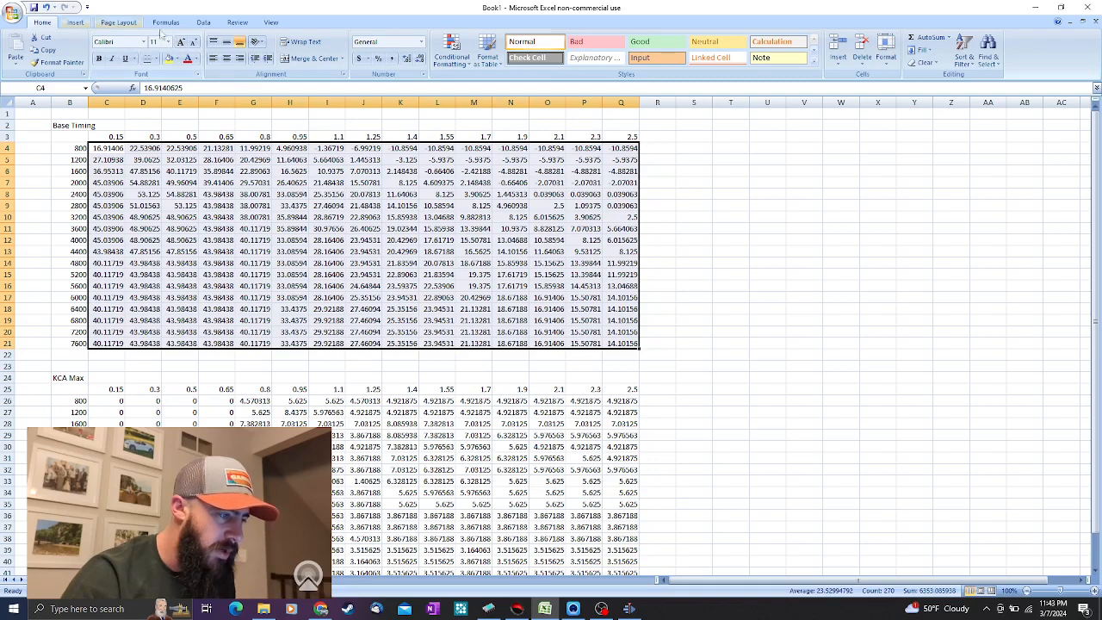
{"action": "left_click", "coordinate": [452, 50]}
{"action": "mouse_move", "coordinate": [478, 160]}
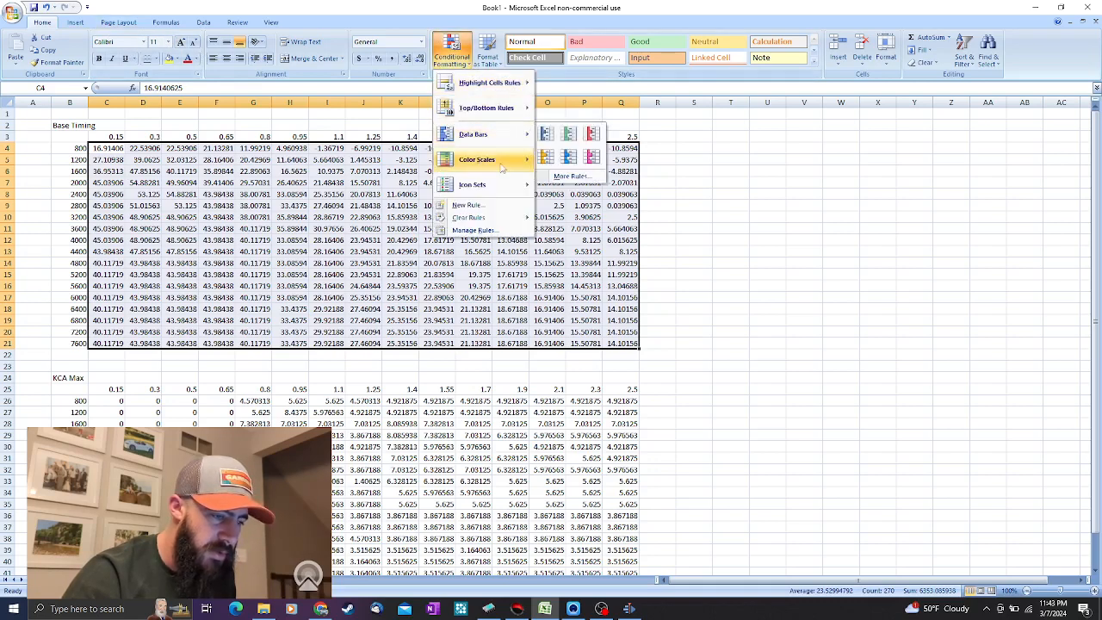
{"action": "left_click", "coordinate": [570, 143]}
Apply the same red-yellow-green color scale, with red for high values, to the KCA Max values in C26:Q43
{"action": "scroll", "coordinate": [798, 340], "scroll_direction": "down", "scroll_amount": 3}
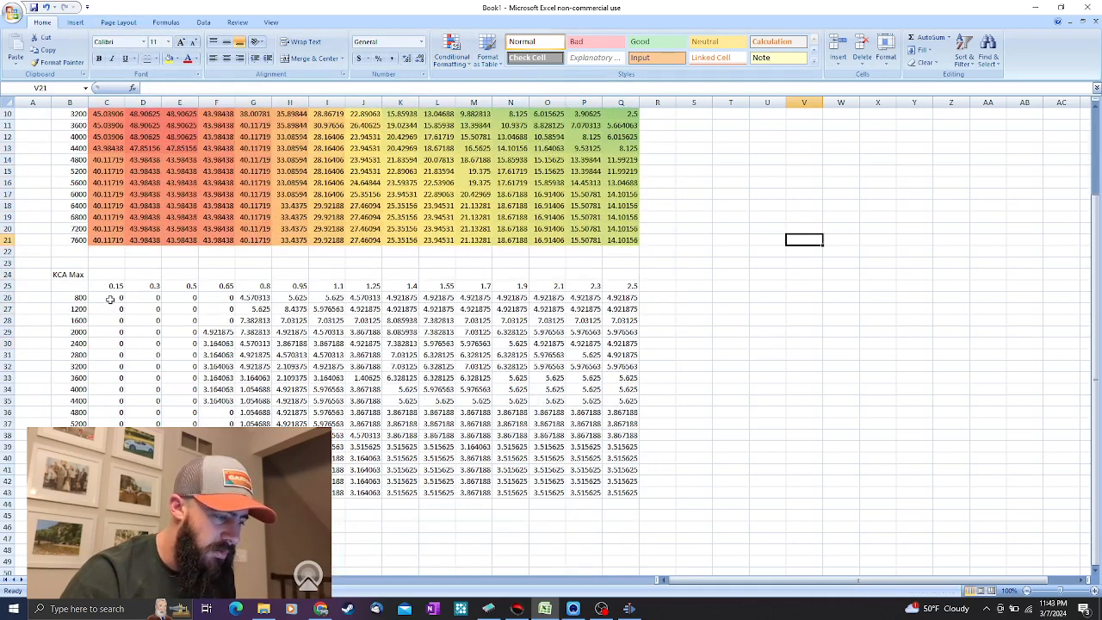
{"action": "left_click_drag", "start_coordinate": [115, 297], "coordinate": [626, 495]}
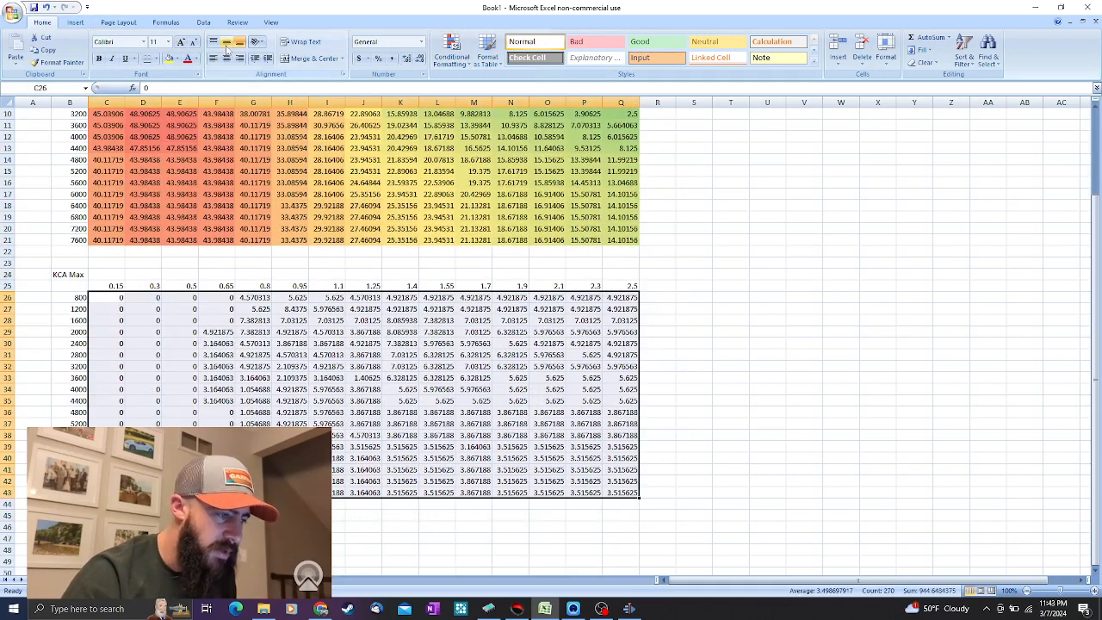
{"action": "left_click", "coordinate": [452, 52]}
{"action": "mouse_move", "coordinate": [487, 159]}
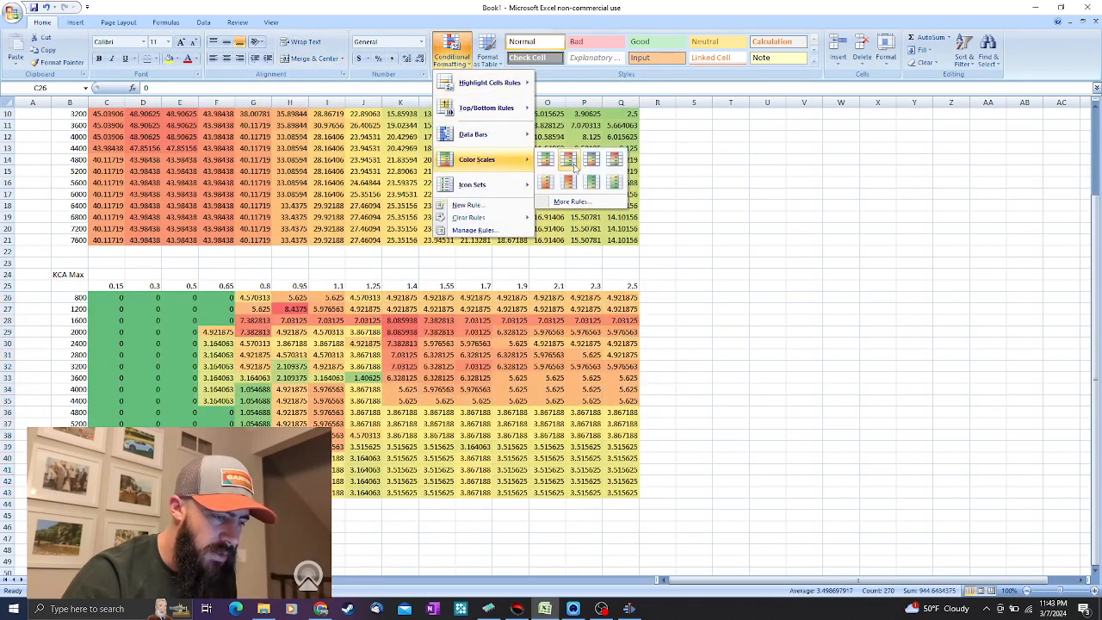
{"action": "left_click", "coordinate": [568, 159]}
{"action": "left_click", "coordinate": [696, 336]}
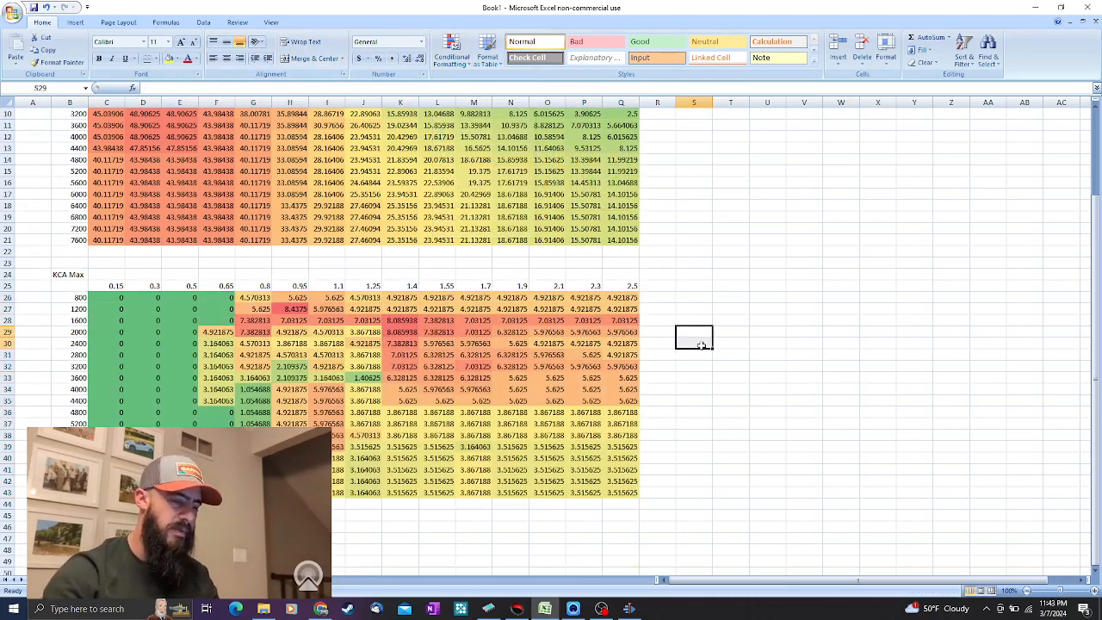
View both color-scaled tables at 70% zoom and examine Base Timing's engine load headers and engine speed column
{"action": "scroll", "coordinate": [698, 335], "scroll_direction": "up", "scroll_amount": 3}
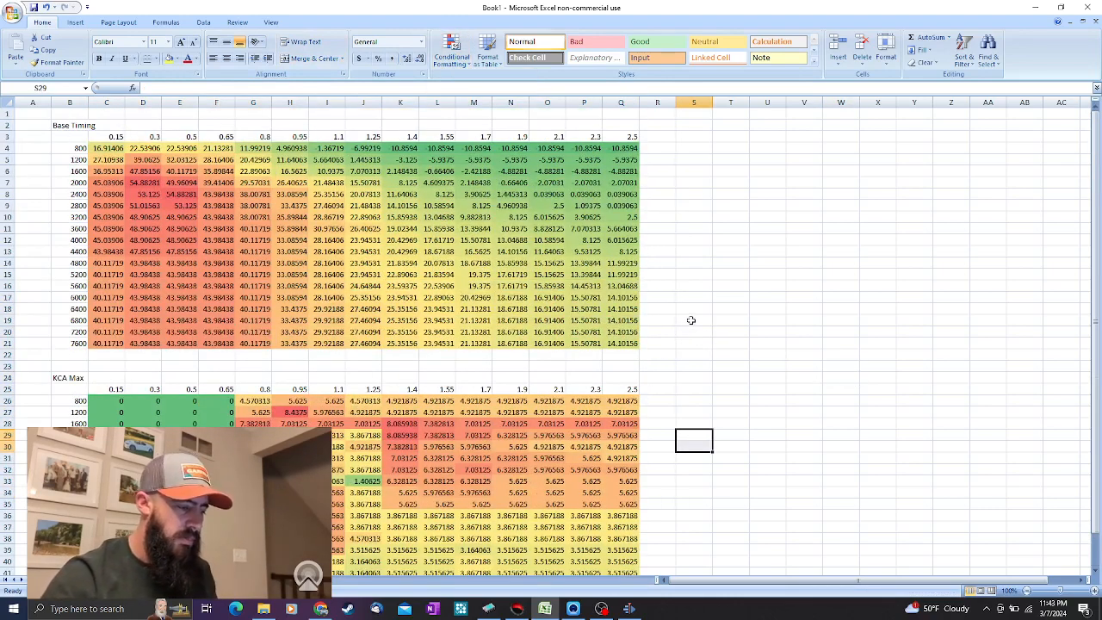
{"action": "scroll", "coordinate": [691, 321], "scroll_direction": "down", "scroll_amount": 3}
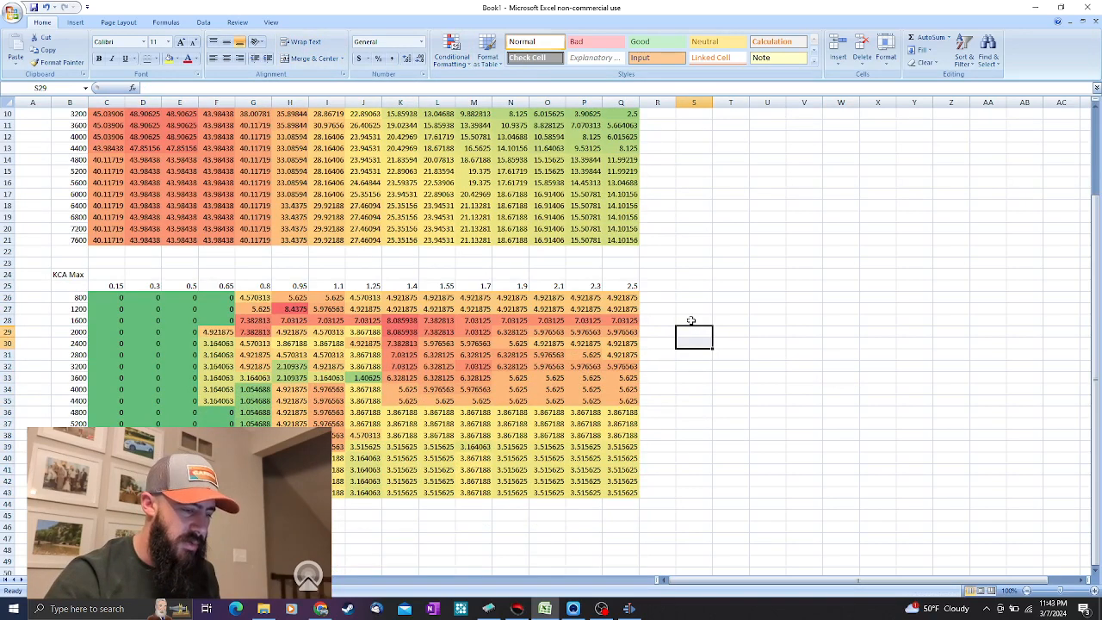
{"action": "scroll", "coordinate": [656, 279], "scroll_direction": "down", "scroll_amount": 3}
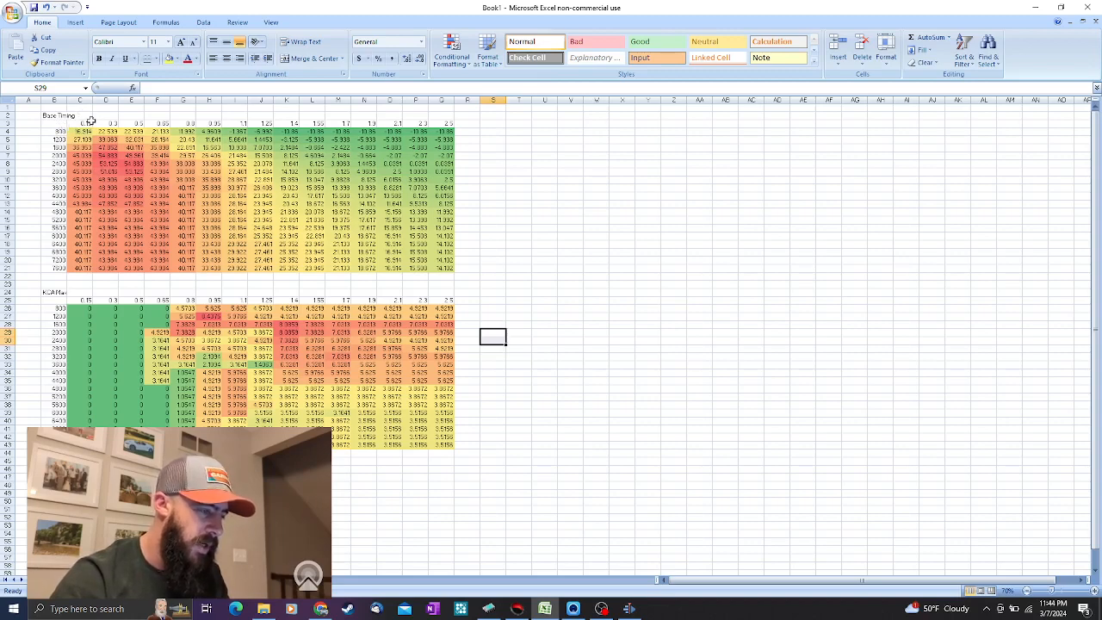
{"action": "left_click_drag", "start_coordinate": [85, 124], "coordinate": [444, 123]}
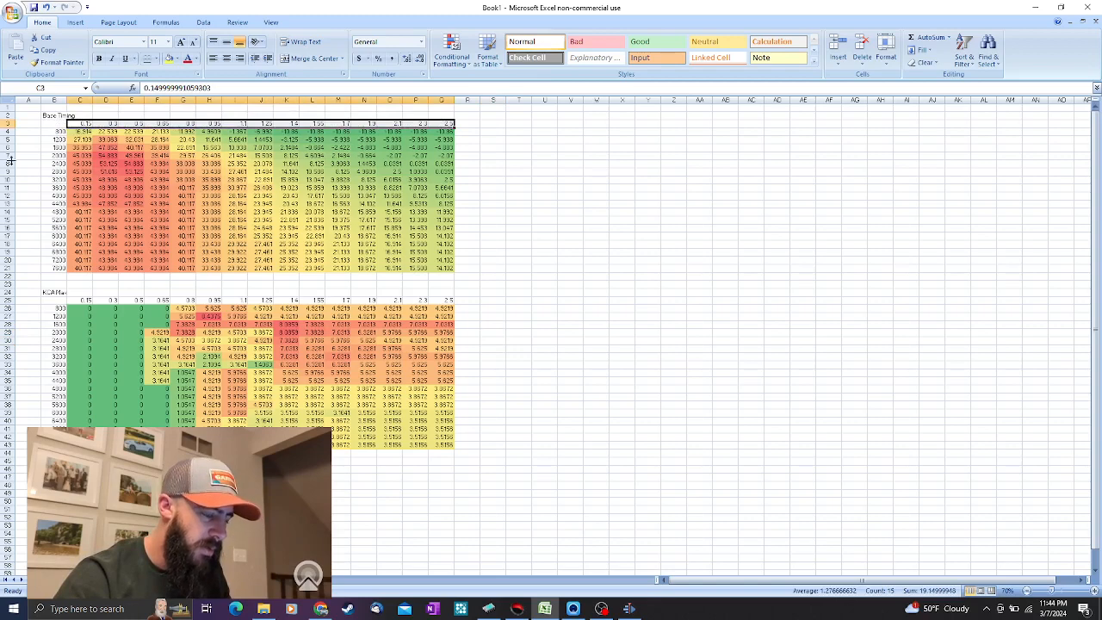
{"action": "left_click_drag", "start_coordinate": [62, 131], "coordinate": [57, 272]}
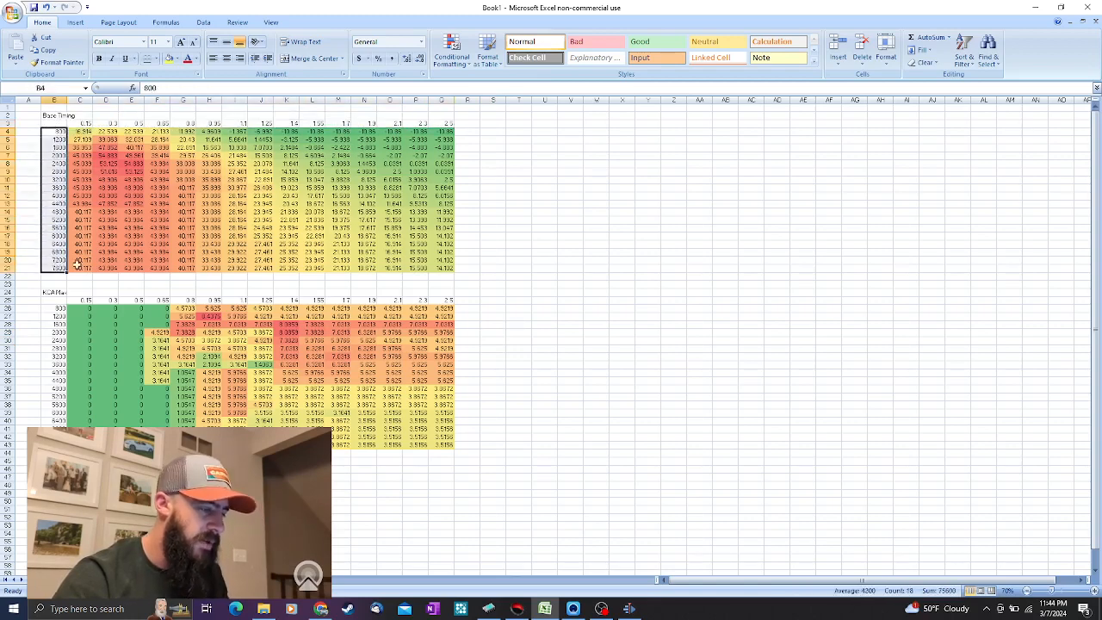
{"action": "left_click", "coordinate": [158, 138]}
Copy the complete Base Timing table, B2:Q21, and paste the duplicate below the KCA Max table at cell B47
{"action": "left_click_drag", "start_coordinate": [53, 114], "coordinate": [449, 270]}
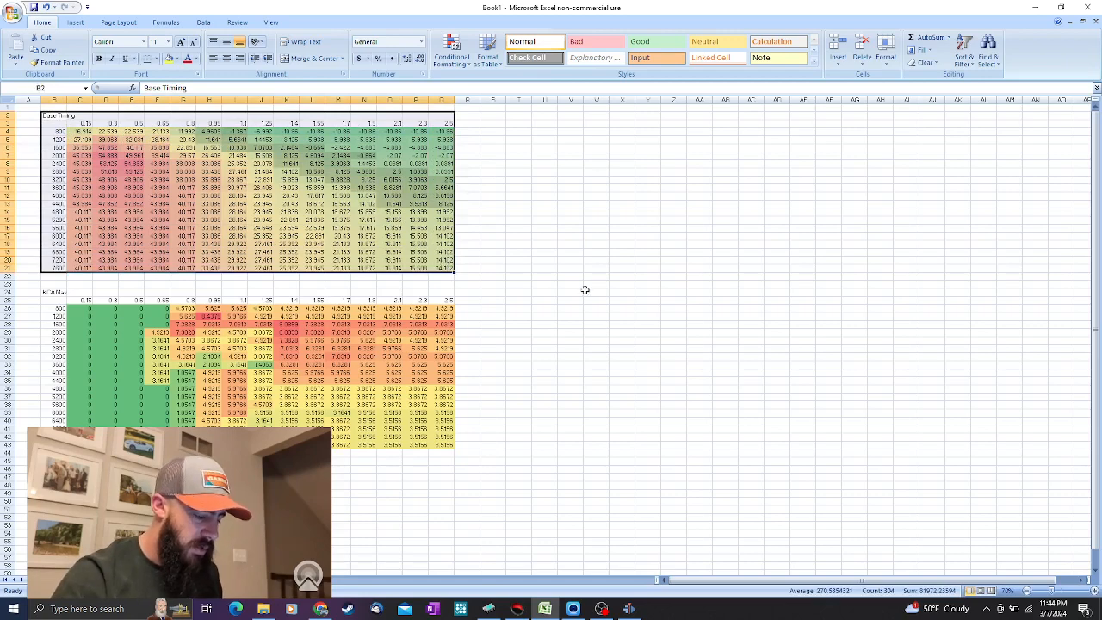
{"action": "key", "text": "ctrl+c"}
{"action": "left_click", "coordinate": [54, 469]}
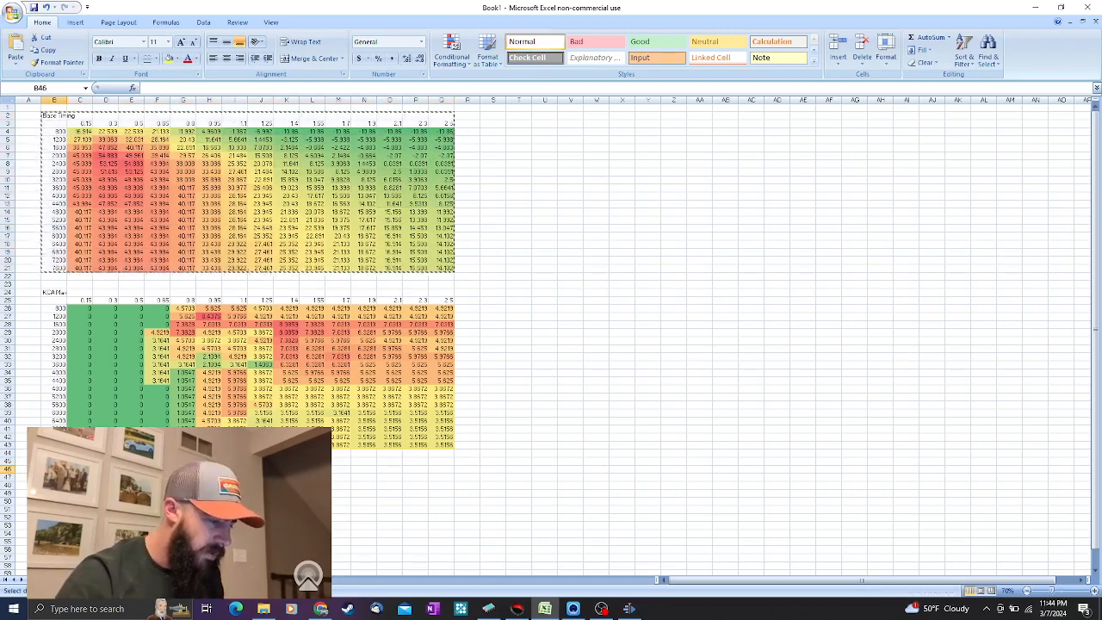
{"action": "left_click", "coordinate": [54, 476]}
{"action": "key", "text": "ctrl+v"}
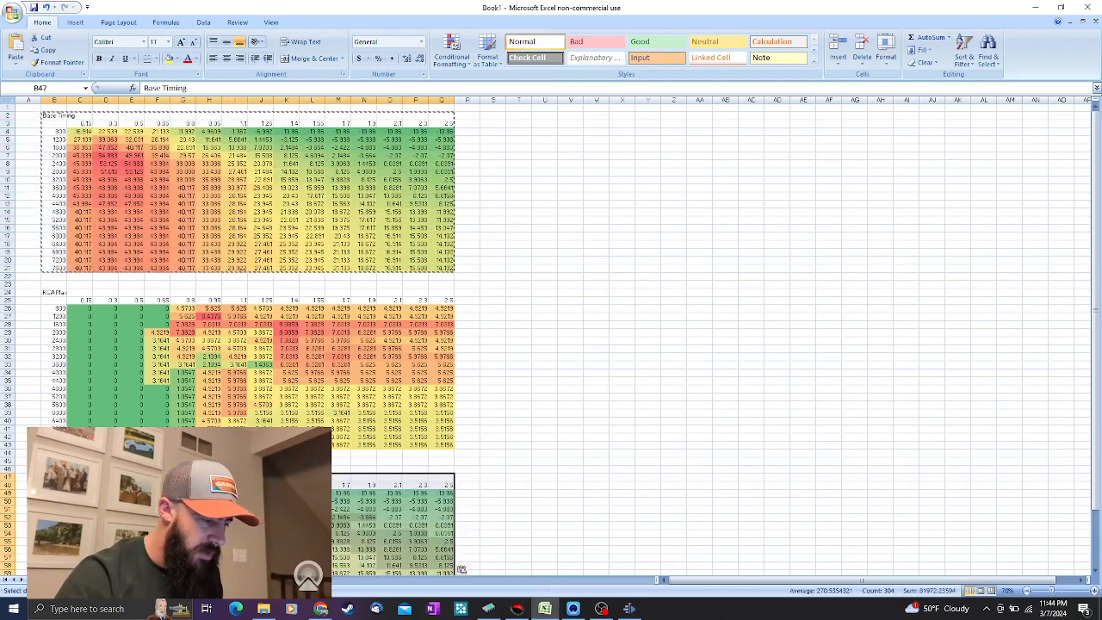
{"action": "left_click", "coordinate": [261, 509]}
Retitle cell B47 as Total Timing and clear the copied timing values in C49:Q66, keeping the load and speed headers
{"action": "left_click", "coordinate": [54, 477]}
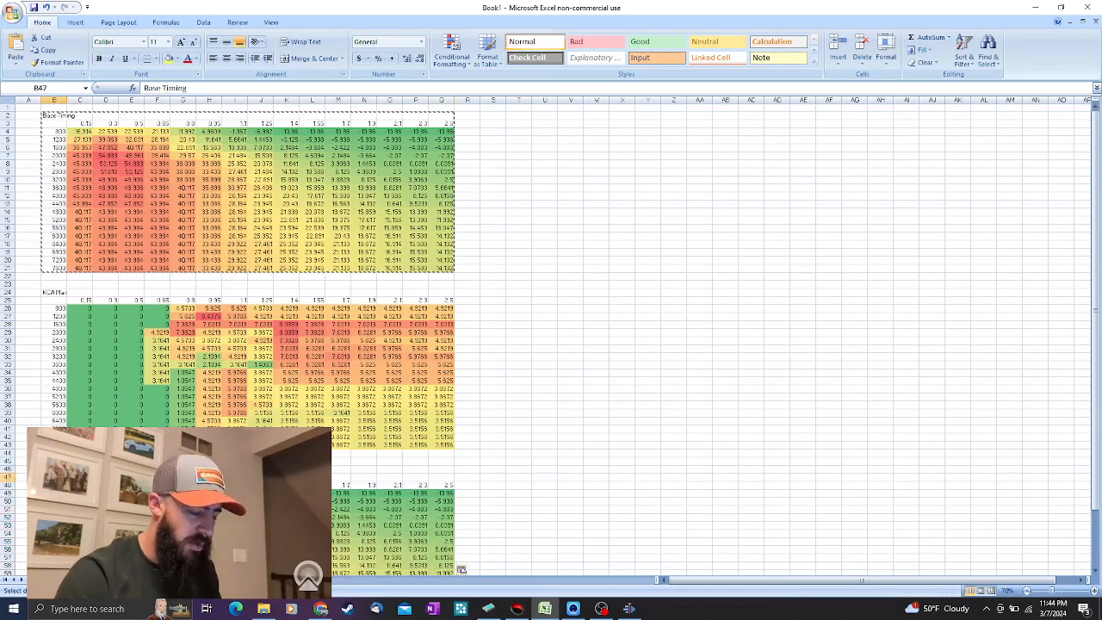
{"action": "type", "text": "Totlal"}
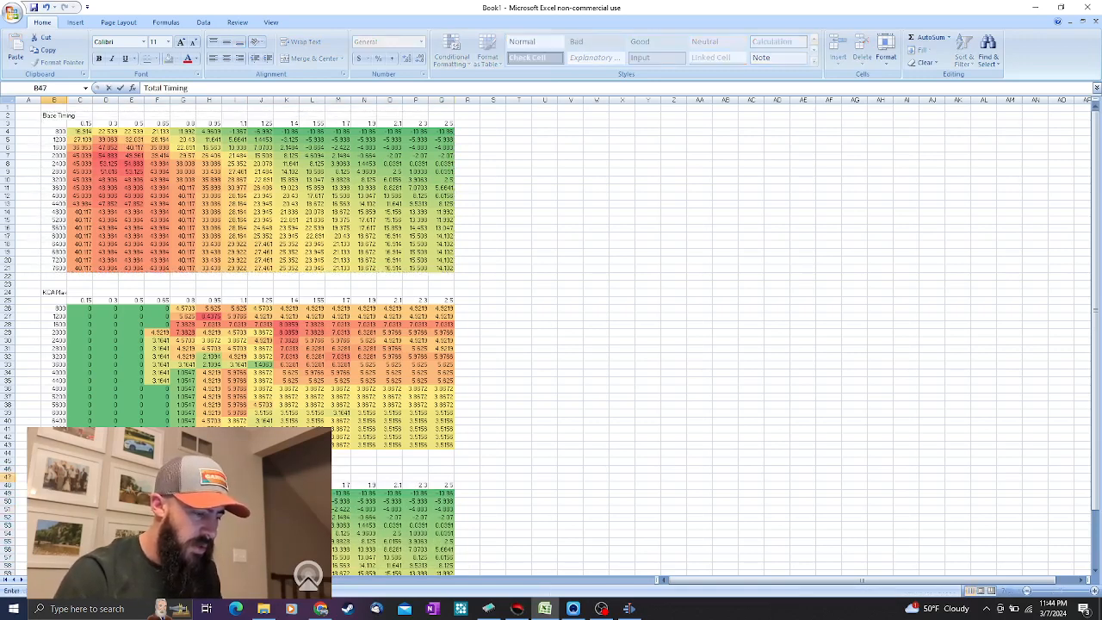
{"action": "key", "text": "Return"}
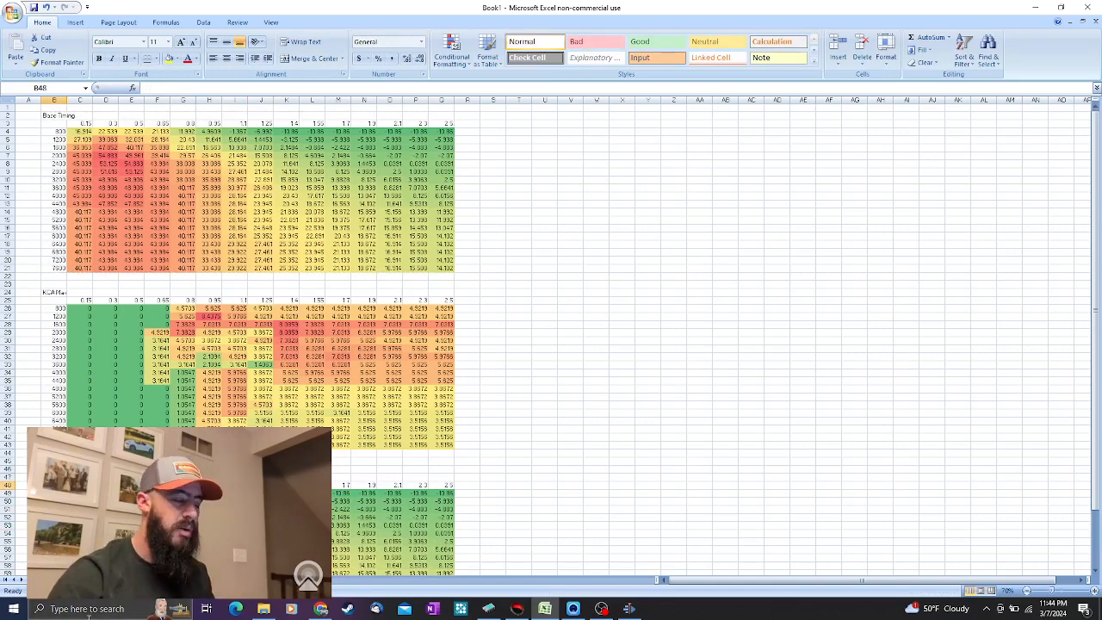
{"action": "scroll", "coordinate": [247, 360], "scroll_direction": "down", "scroll_amount": 3}
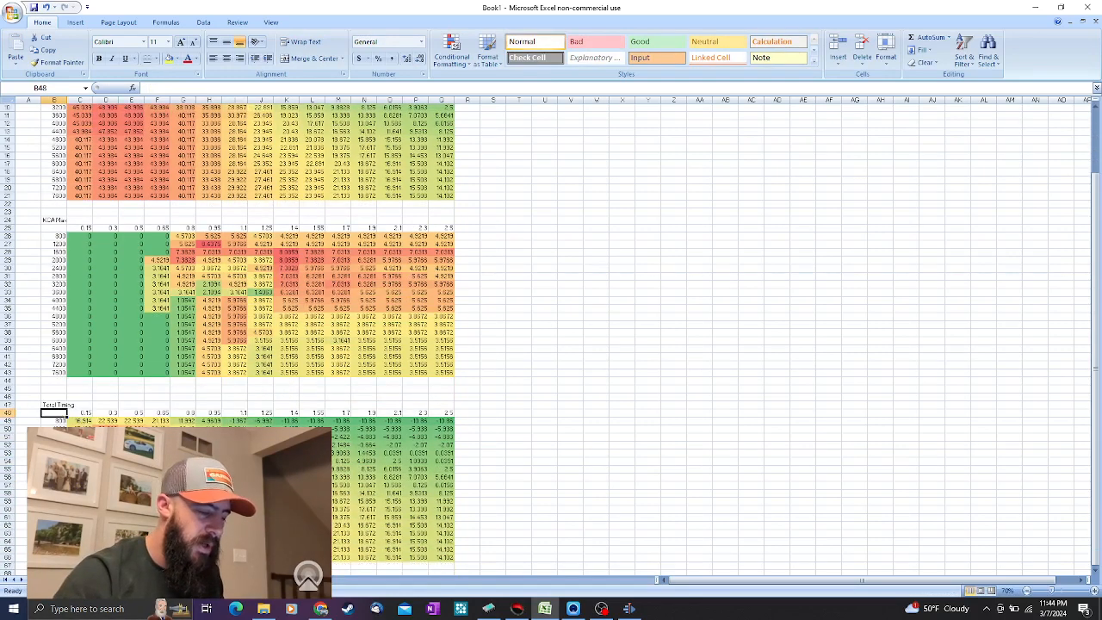
{"action": "left_click_drag", "start_coordinate": [82, 421], "coordinate": [437, 563]}
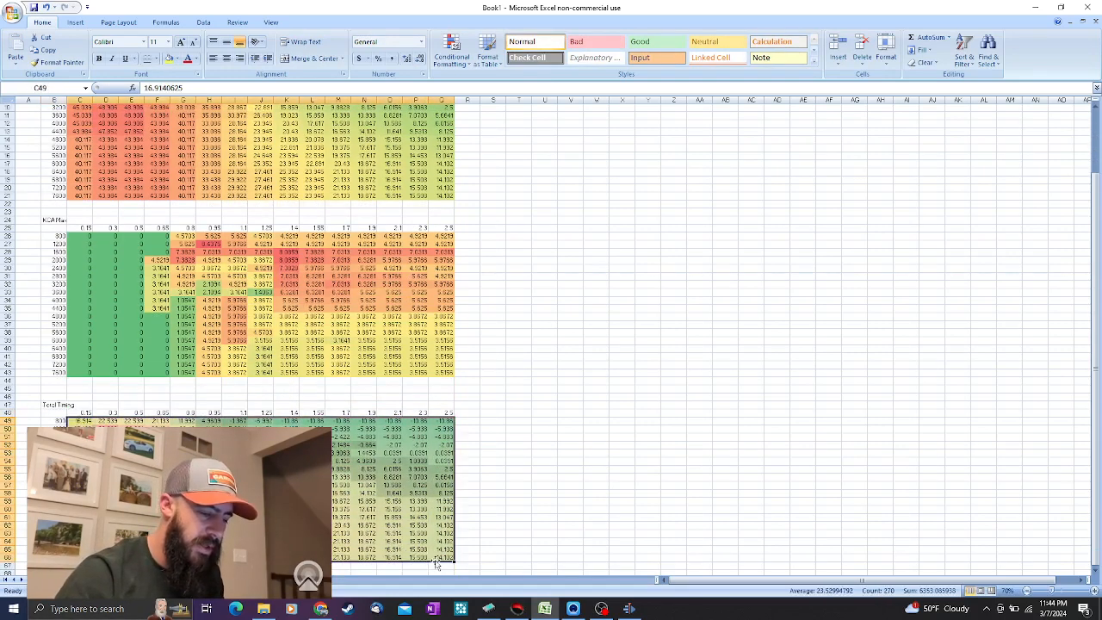
{"action": "key", "text": "Delete"}
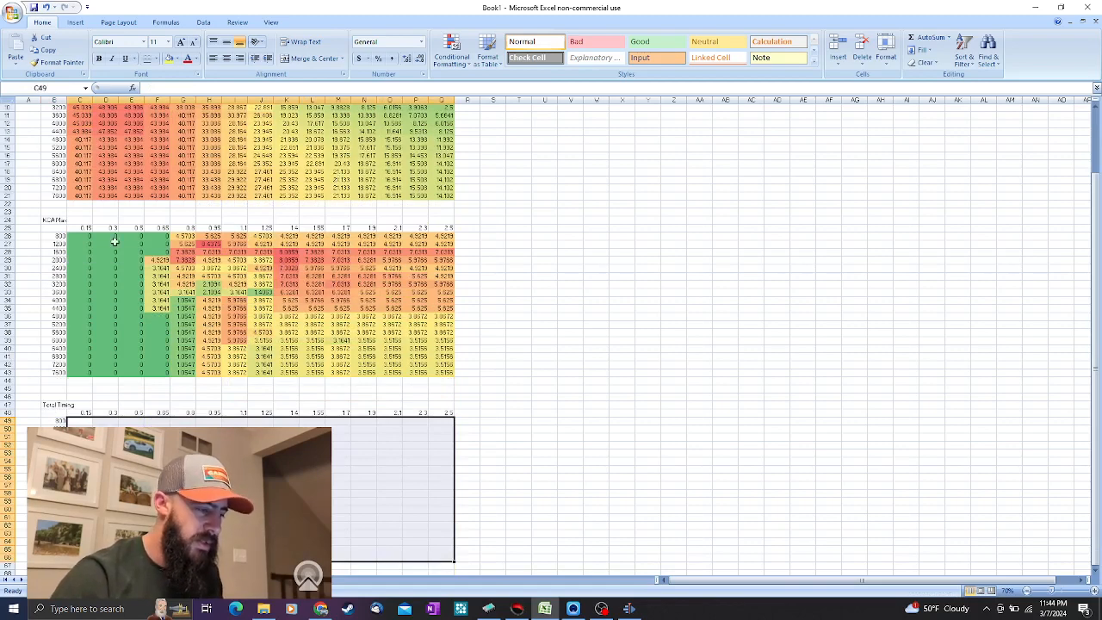
Review the Base Timing and KCA Max tables against the empty Total Timing table's title, engine load headers and engine speed column
{"action": "scroll", "coordinate": [108, 228], "scroll_direction": "up", "scroll_amount": 3}
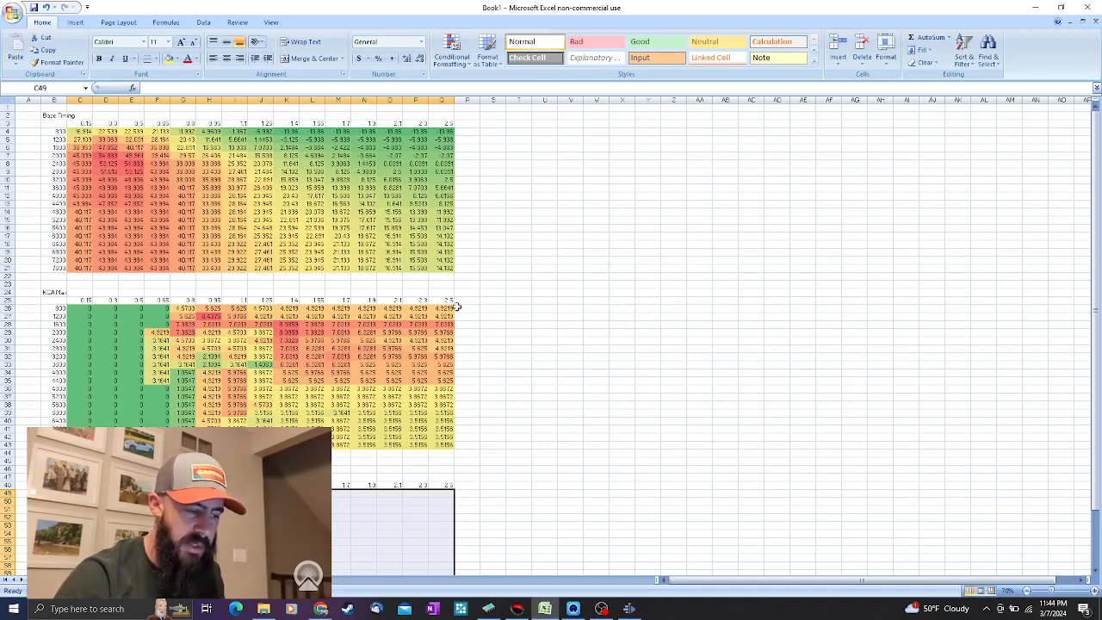
{"action": "left_click", "coordinate": [511, 309]}
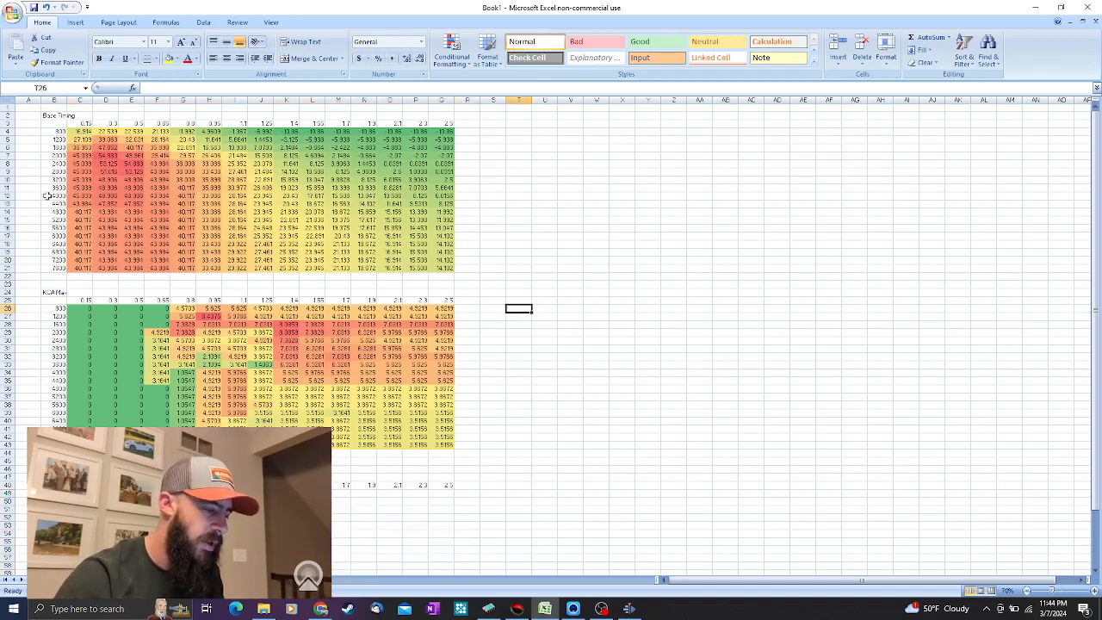
{"action": "scroll", "coordinate": [149, 391], "scroll_direction": "down", "scroll_amount": 5}
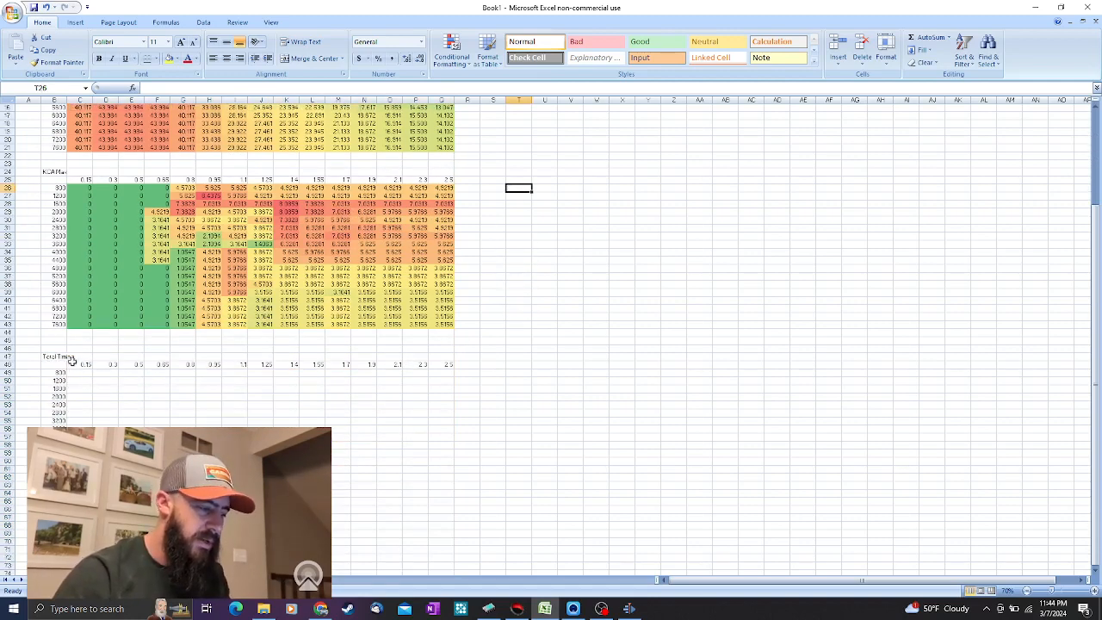
{"action": "left_click", "coordinate": [52, 354]}
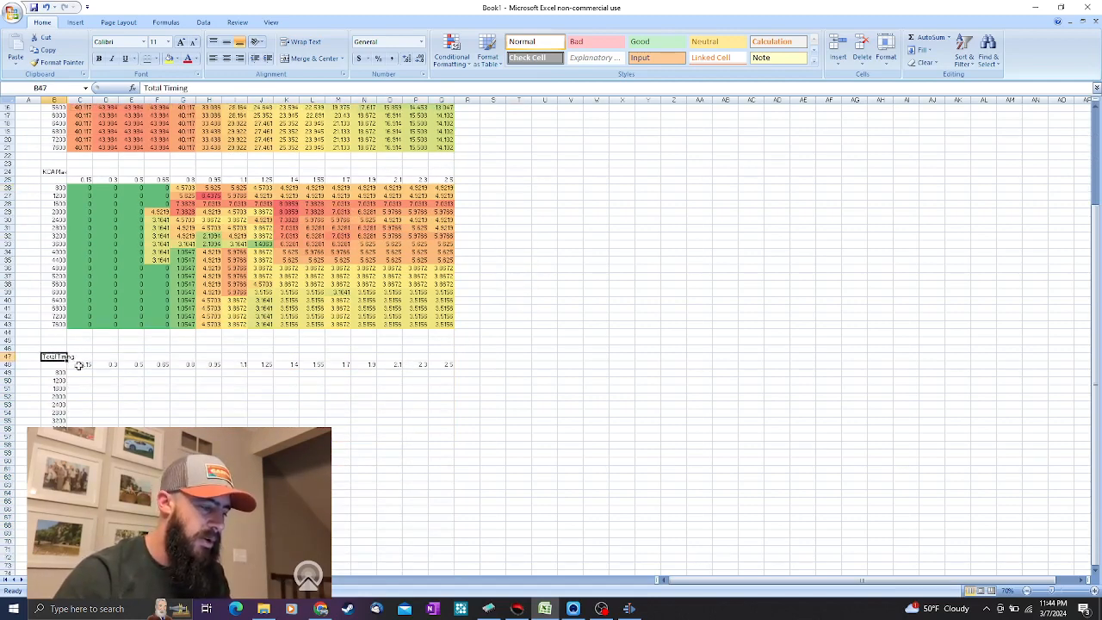
{"action": "left_click_drag", "start_coordinate": [81, 365], "coordinate": [398, 364]}
{"action": "left_click_drag", "start_coordinate": [59, 373], "coordinate": [59, 501]}
{"action": "left_click", "coordinate": [158, 500]}
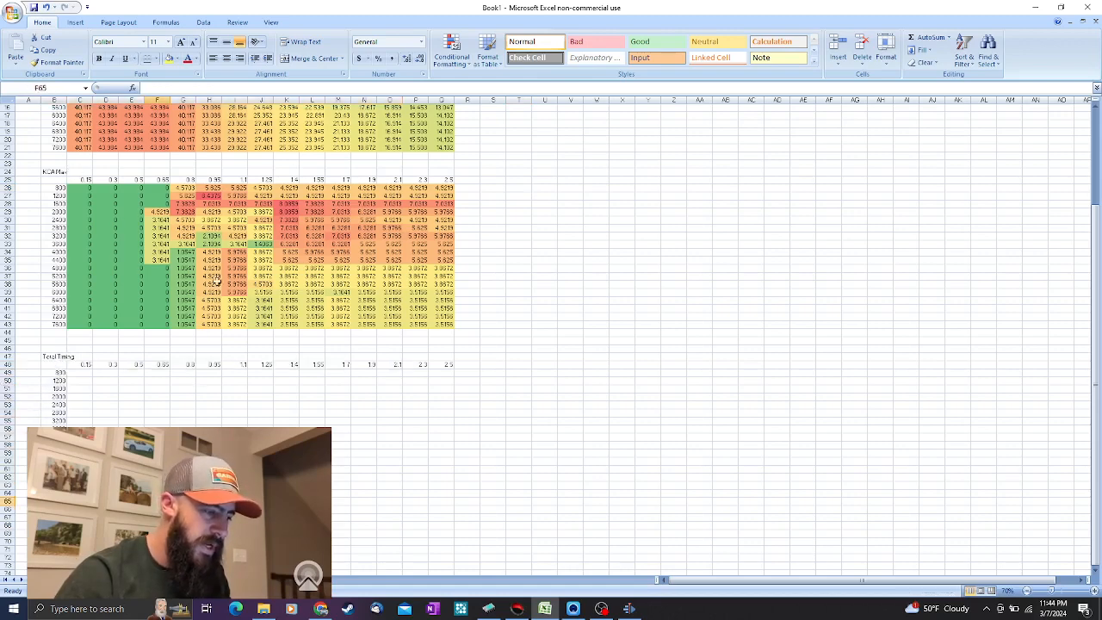
Enter the formula =C4+C26 in Total Timing cell C49 and check its Base Timing and KCA Max source cells
{"action": "scroll", "coordinate": [125, 417], "scroll_direction": "up", "scroll_amount": 2}
{"action": "left_click", "coordinate": [82, 420]}
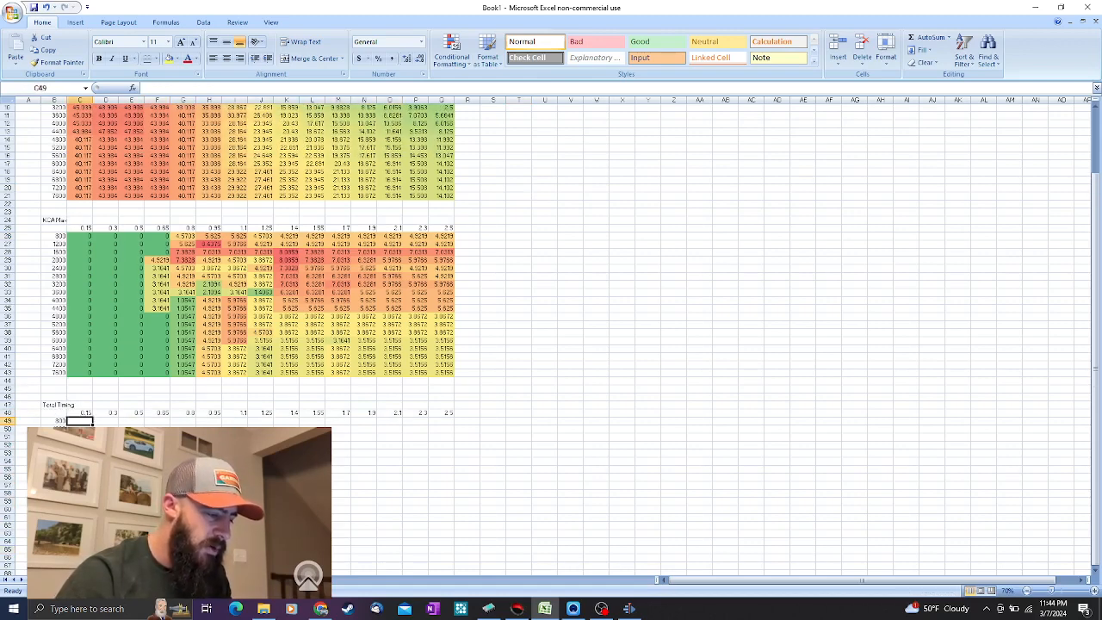
{"action": "type", "text": "="}
{"action": "scroll", "coordinate": [110, 292], "scroll_direction": "up", "scroll_amount": 3}
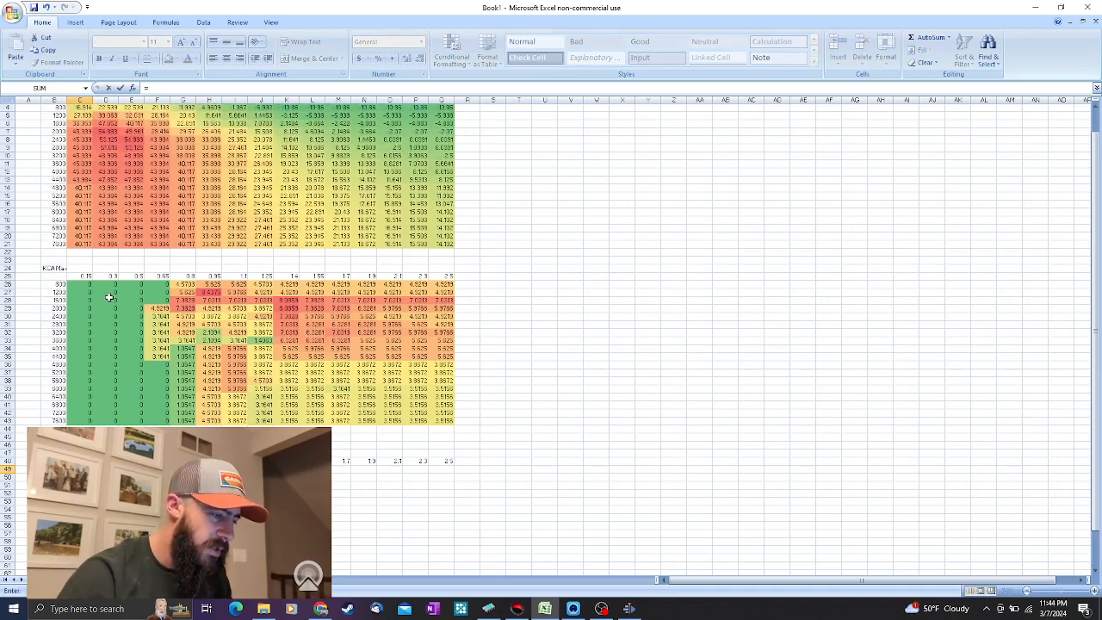
{"action": "left_click", "coordinate": [85, 132]}
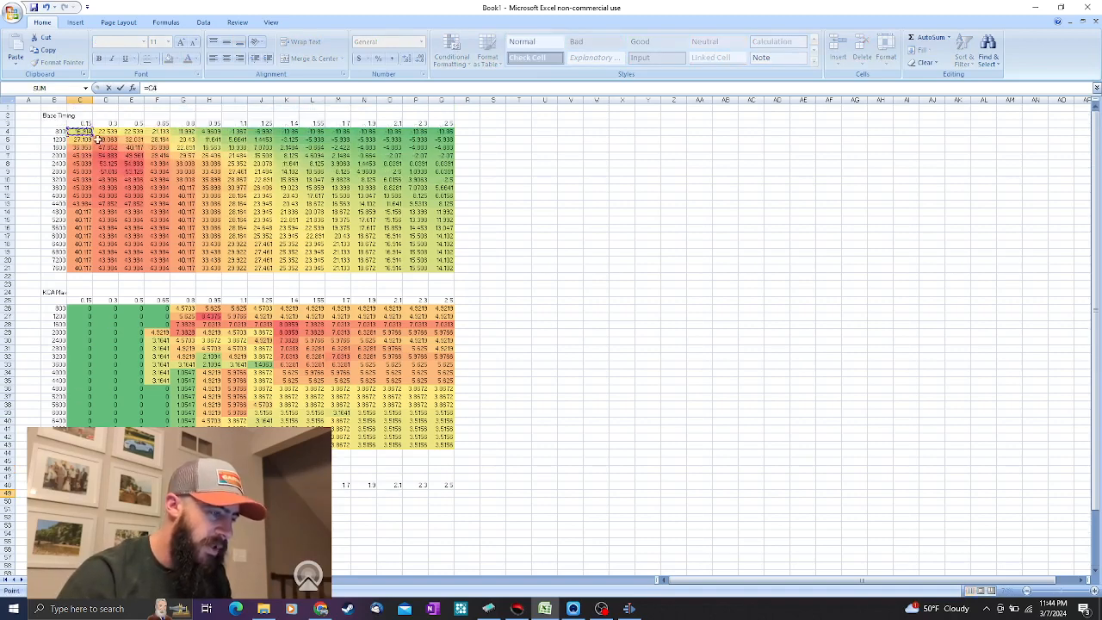
{"action": "type", "text": "+"}
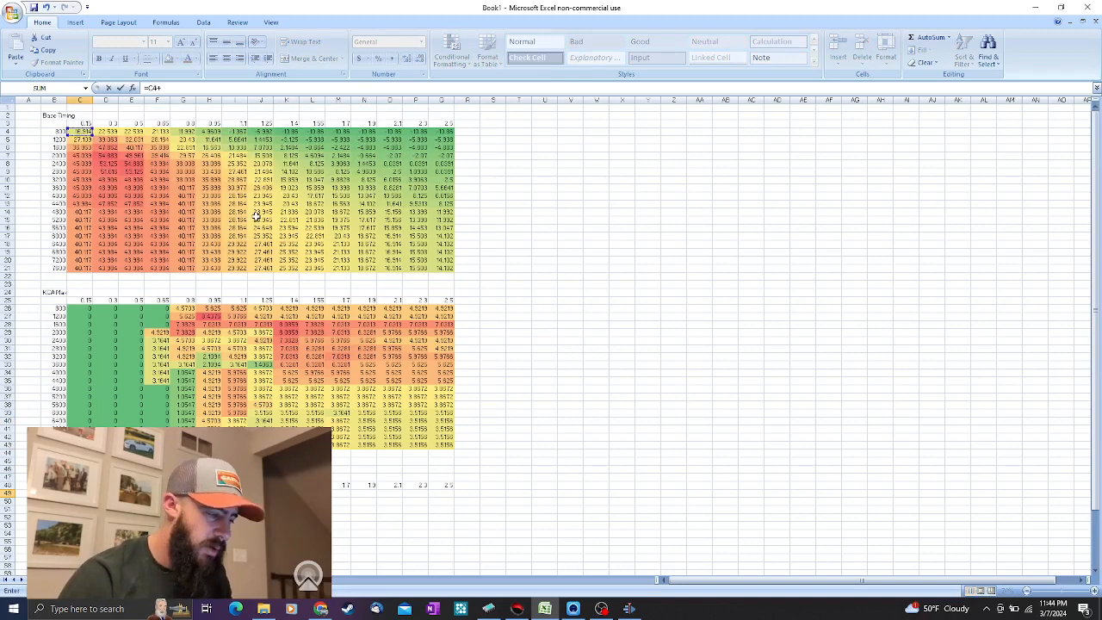
{"action": "left_click", "coordinate": [83, 308]}
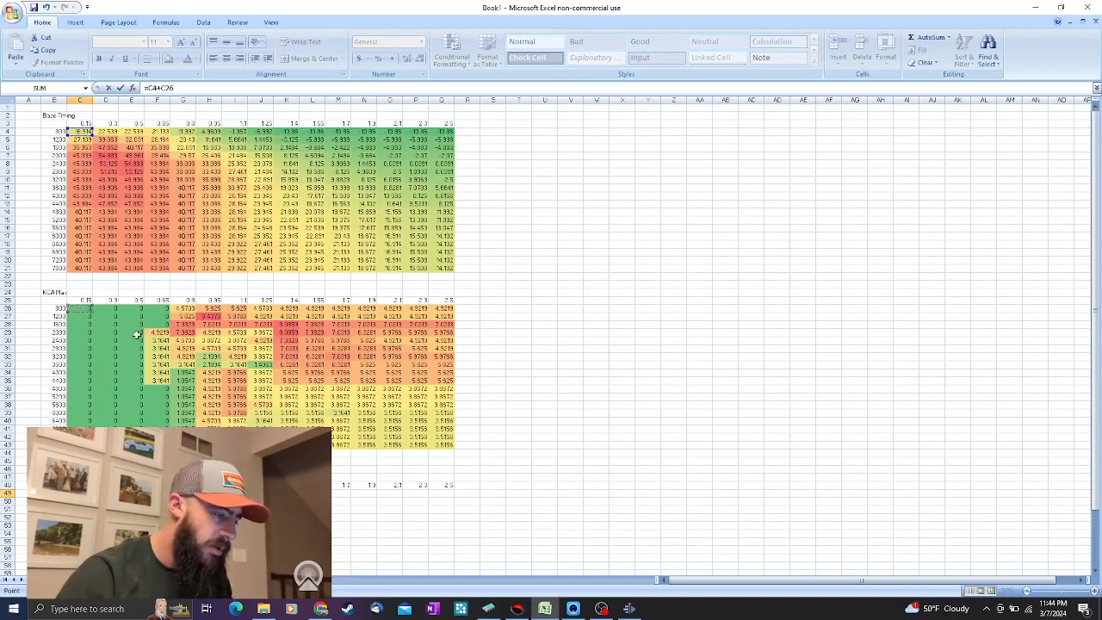
{"action": "key", "text": "Return"}
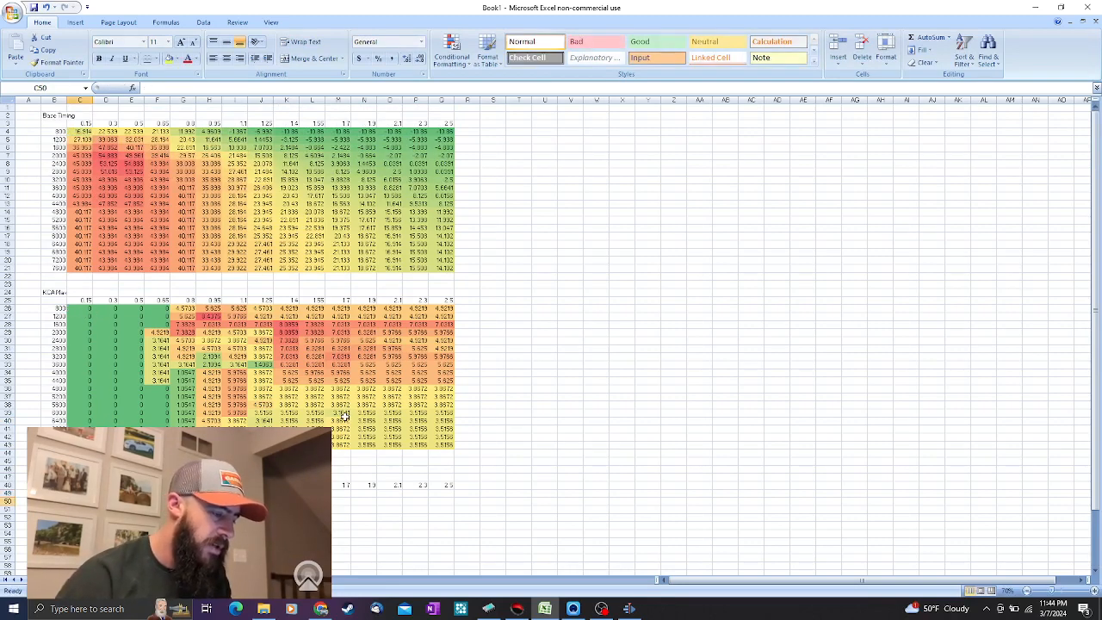
{"action": "left_click", "coordinate": [86, 131]}
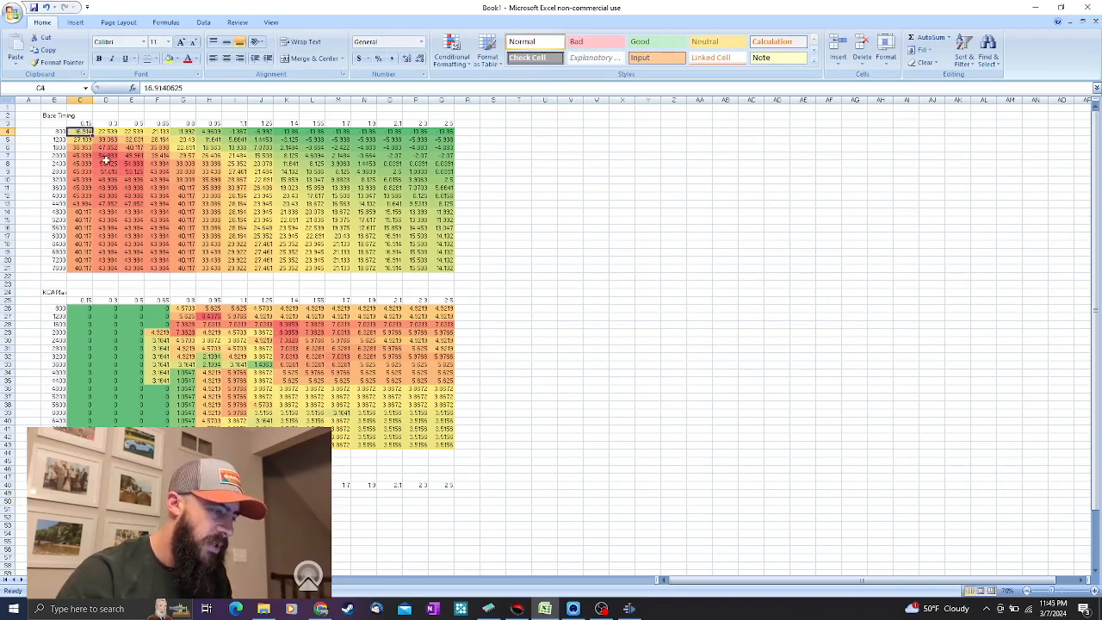
{"action": "left_click", "coordinate": [82, 309]}
Copy the formula in C49 across the whole Total Timing grid, C49:Q66
{"action": "scroll", "coordinate": [135, 422], "scroll_direction": "down", "scroll_amount": 5}
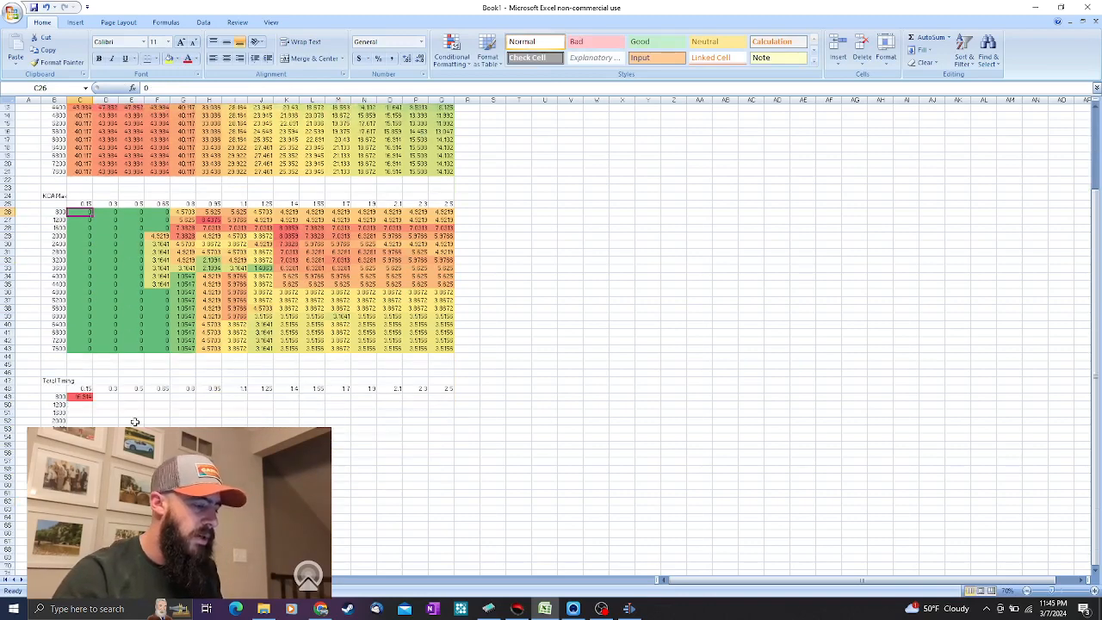
{"action": "left_click", "coordinate": [84, 372]}
{"action": "key", "text": "ctrl+c"}
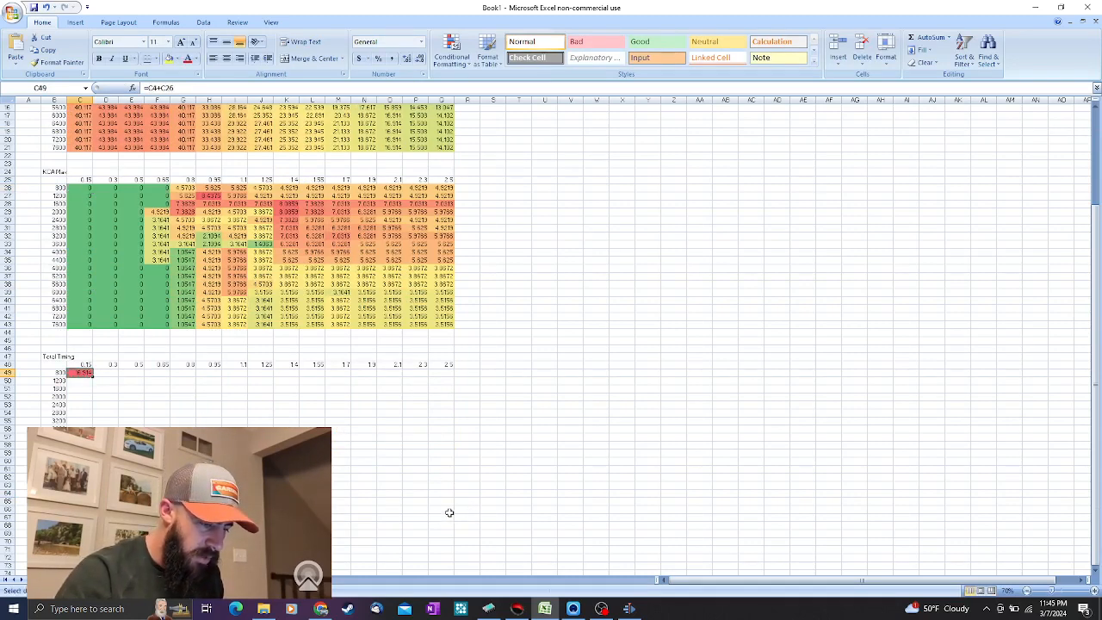
{"action": "left_click", "coordinate": [446, 508], "text": "shift"}
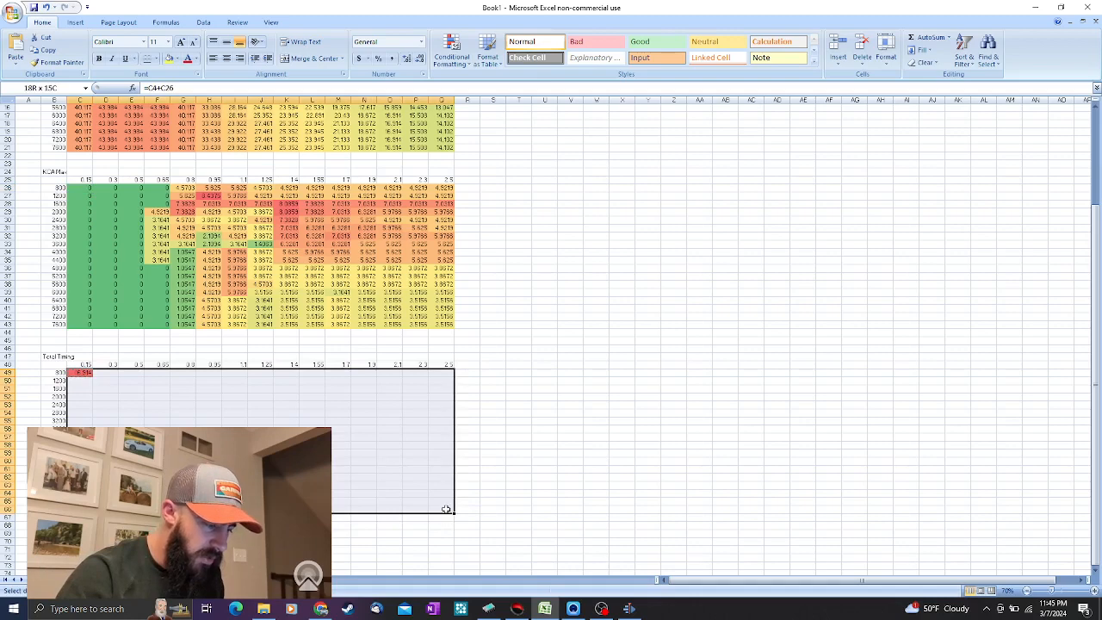
{"action": "key", "text": "ctrl+v"}
{"action": "left_click", "coordinate": [543, 422]}
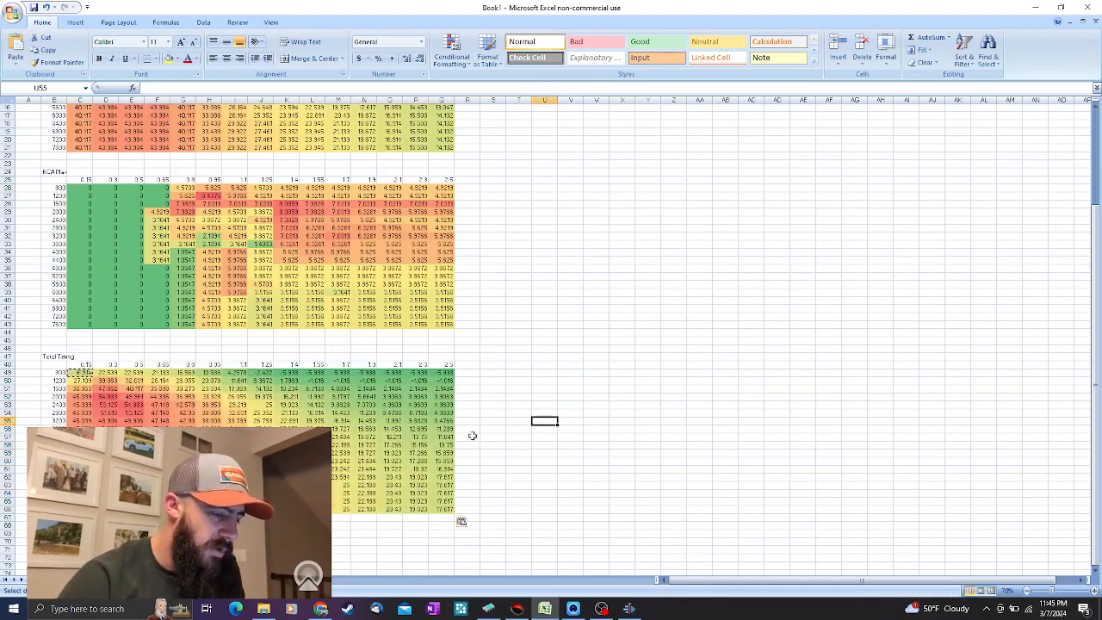
Review the filled Total Timing grid against the Base Timing and KCA Max tables above it
{"action": "scroll", "coordinate": [502, 364], "scroll_direction": "up", "scroll_amount": 2}
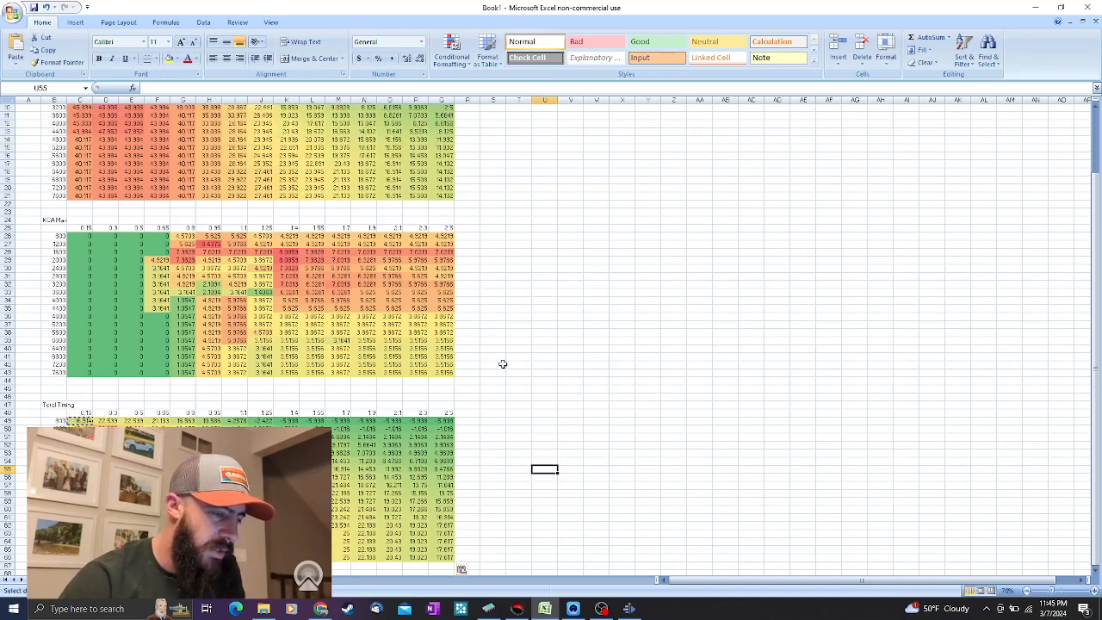
{"action": "scroll", "coordinate": [474, 203], "scroll_direction": "up", "scroll_amount": 3}
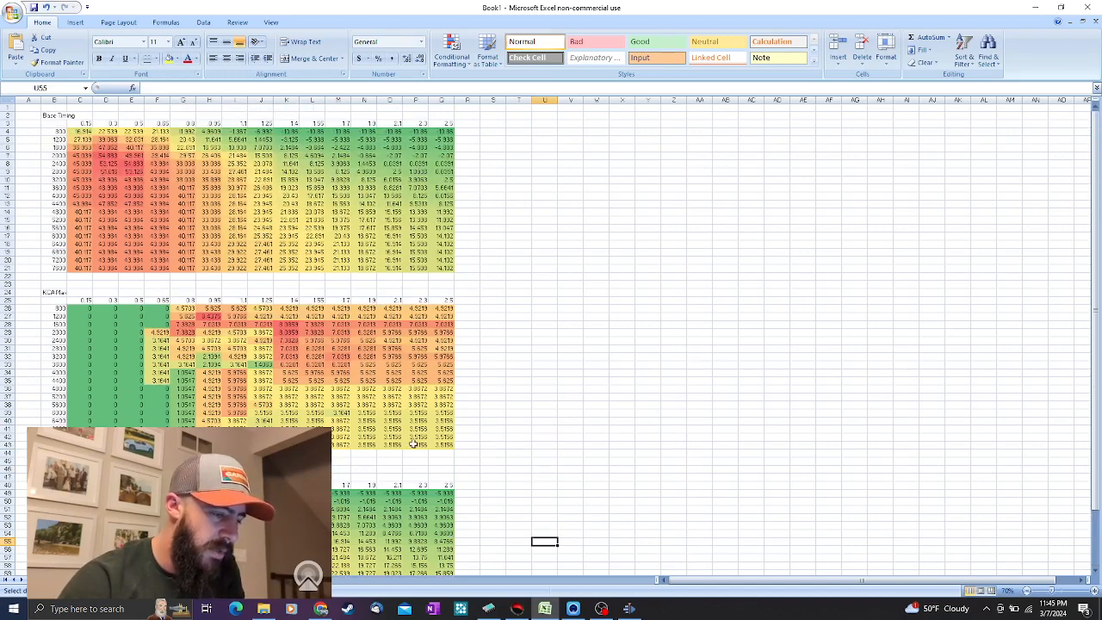
{"action": "scroll", "coordinate": [413, 443], "scroll_direction": "down", "scroll_amount": 4}
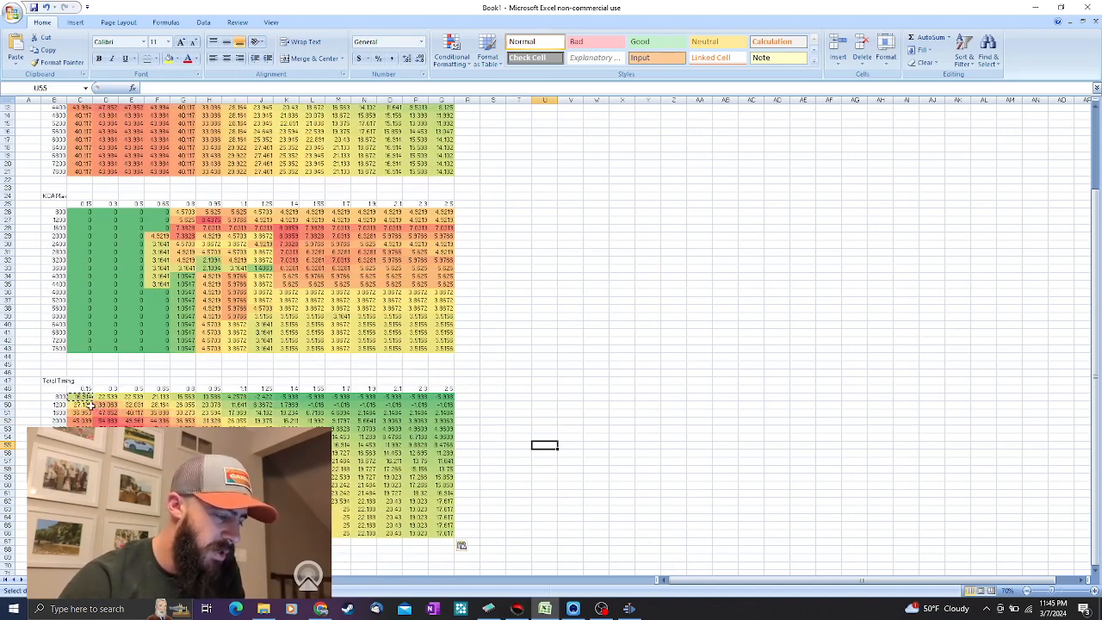
{"action": "left_click_drag", "start_coordinate": [444, 532], "coordinate": [84, 396]}
{"action": "left_click", "coordinate": [597, 428]}
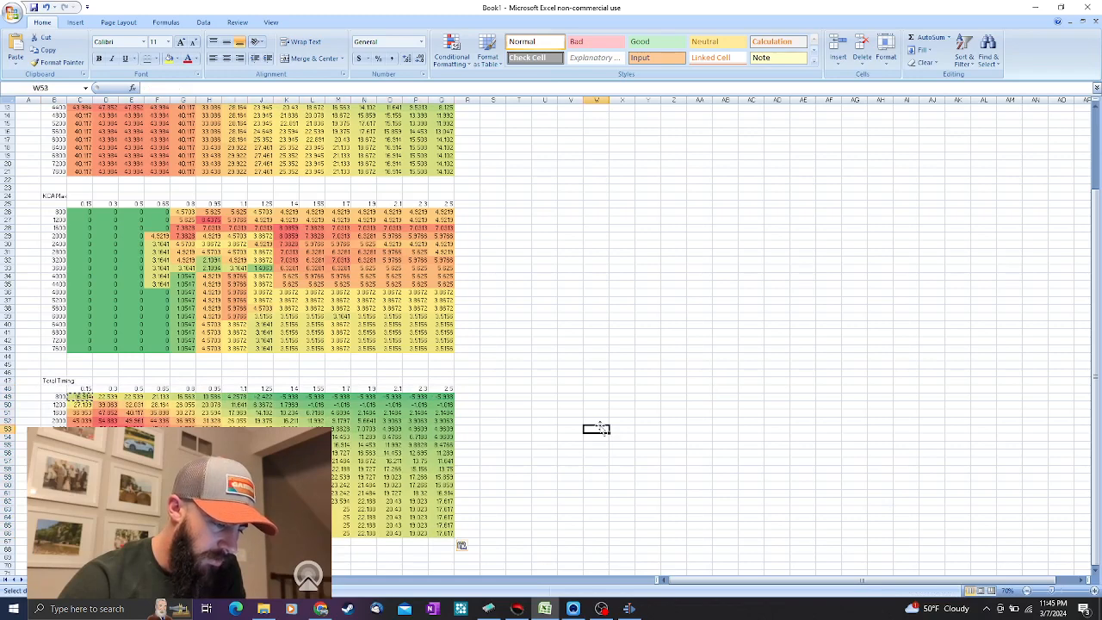
Try a 3-D surface chart of the Total Timing range B48:Q66, and delete the chart
{"action": "left_click_drag", "start_coordinate": [81, 392], "coordinate": [445, 535]}
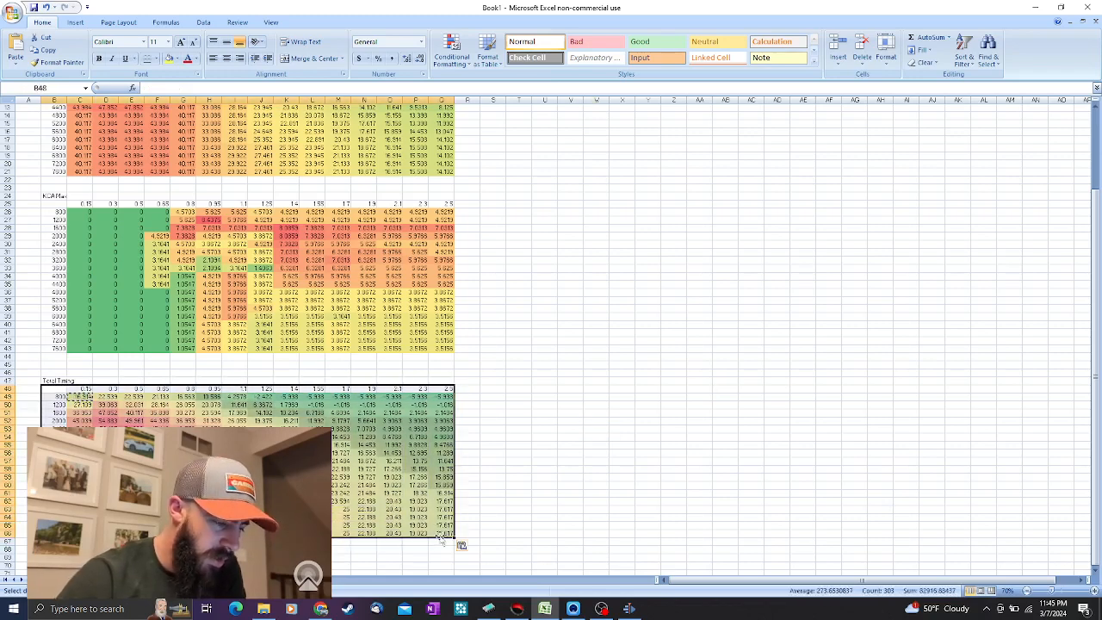
{"action": "left_click", "coordinate": [74, 22]}
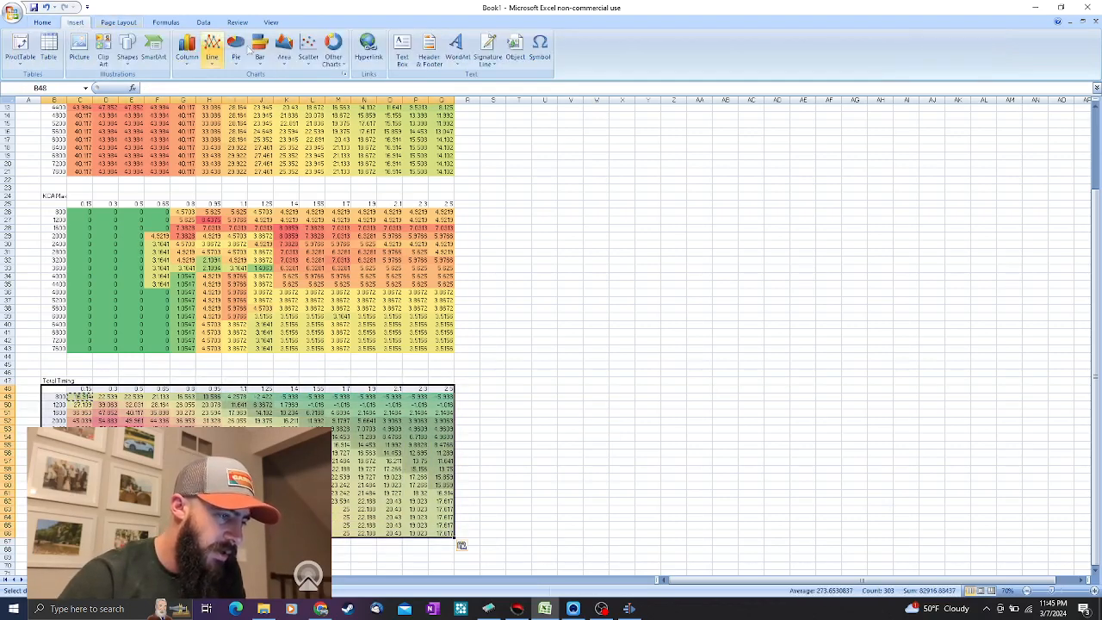
{"action": "left_click", "coordinate": [331, 65]}
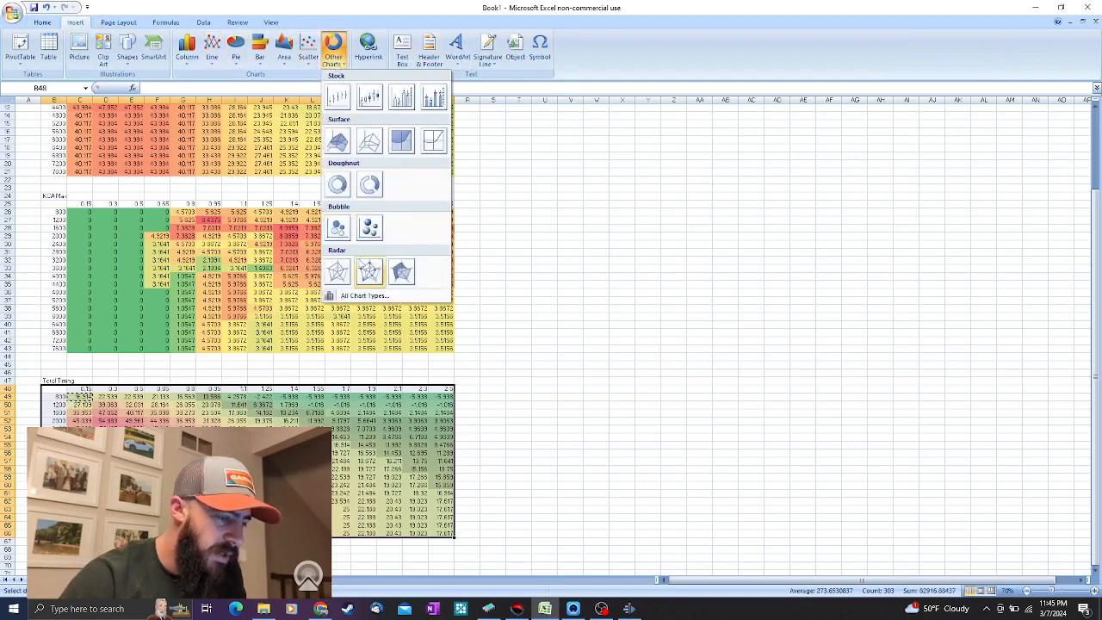
{"action": "left_click", "coordinate": [337, 141]}
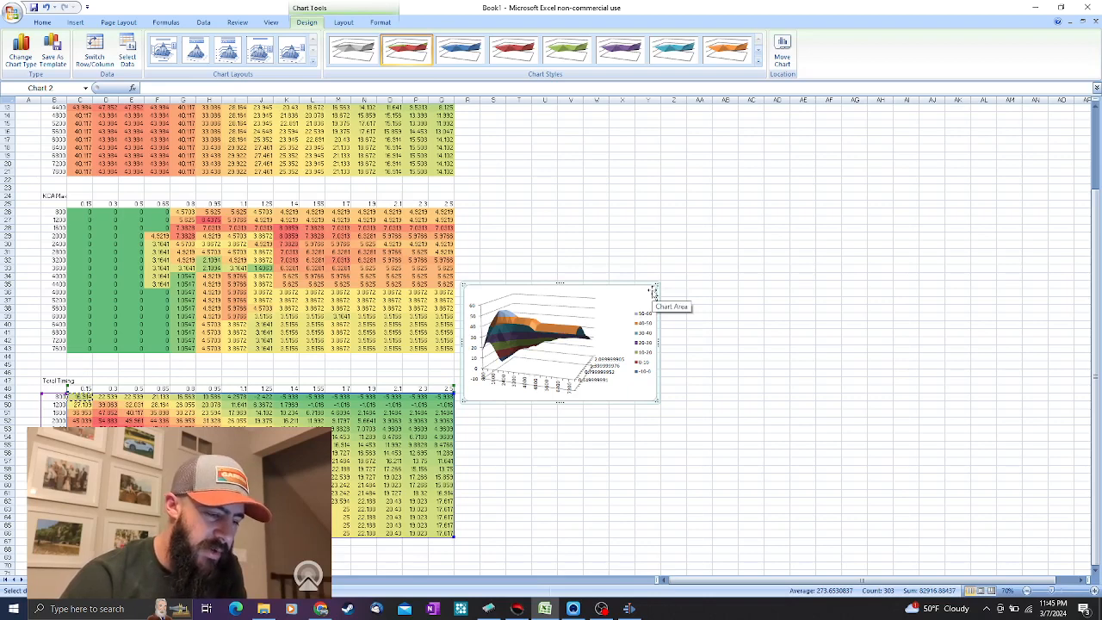
{"action": "key", "text": "Delete"}
{"action": "left_click", "coordinate": [530, 268]}
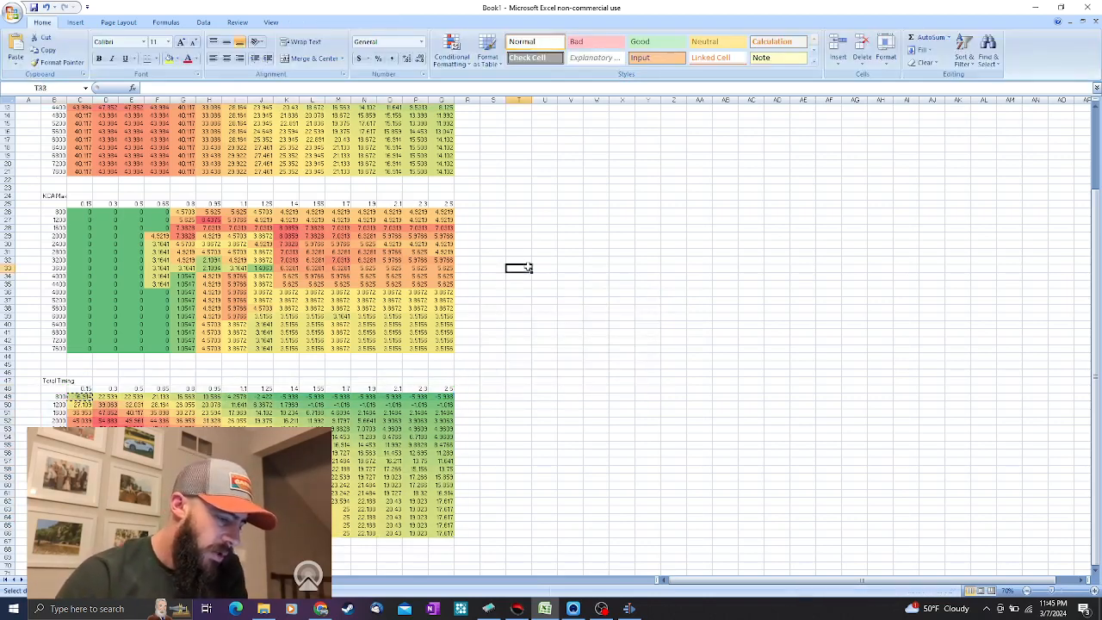
Look over the Base Timing table and highlight the complete Total Timing table with its headers for review
{"action": "scroll", "coordinate": [389, 308], "scroll_direction": "up", "scroll_amount": 4}
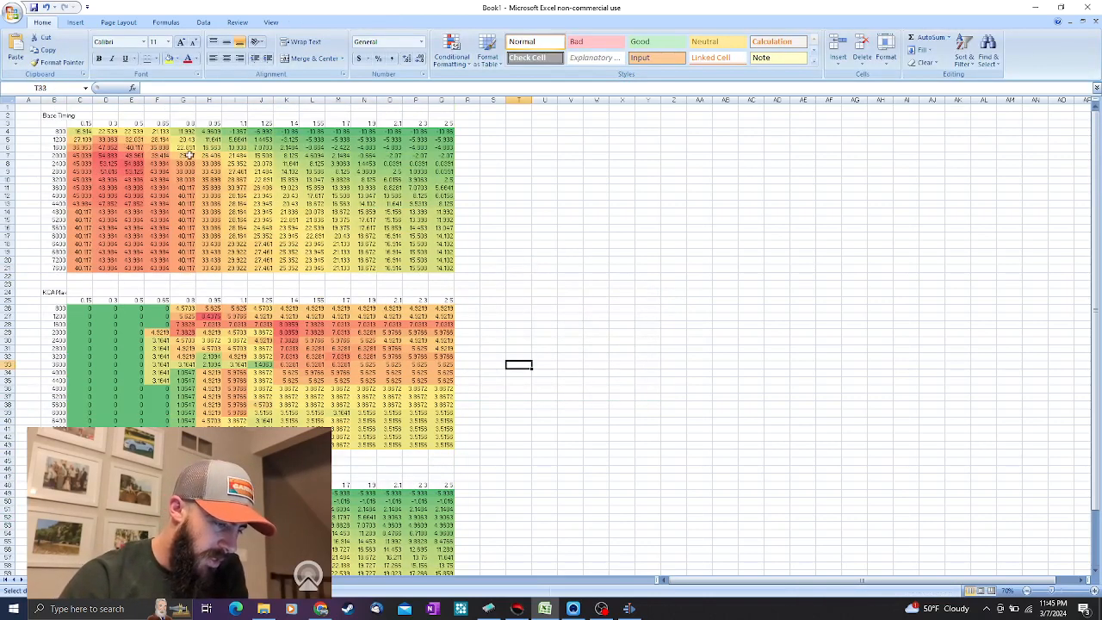
{"action": "scroll", "coordinate": [209, 241], "scroll_direction": "down", "scroll_amount": 6}
{"action": "left_click_drag", "start_coordinate": [53, 334], "coordinate": [444, 485]}
{"action": "left_click", "coordinate": [493, 441]}
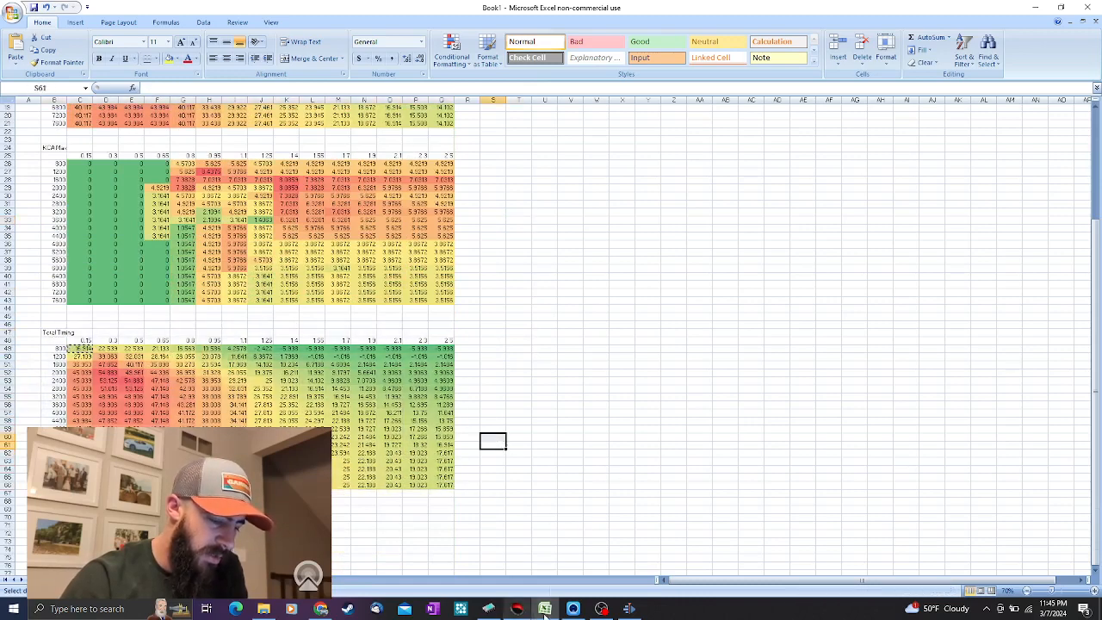
{"action": "mouse_move", "coordinate": [490, 613]}
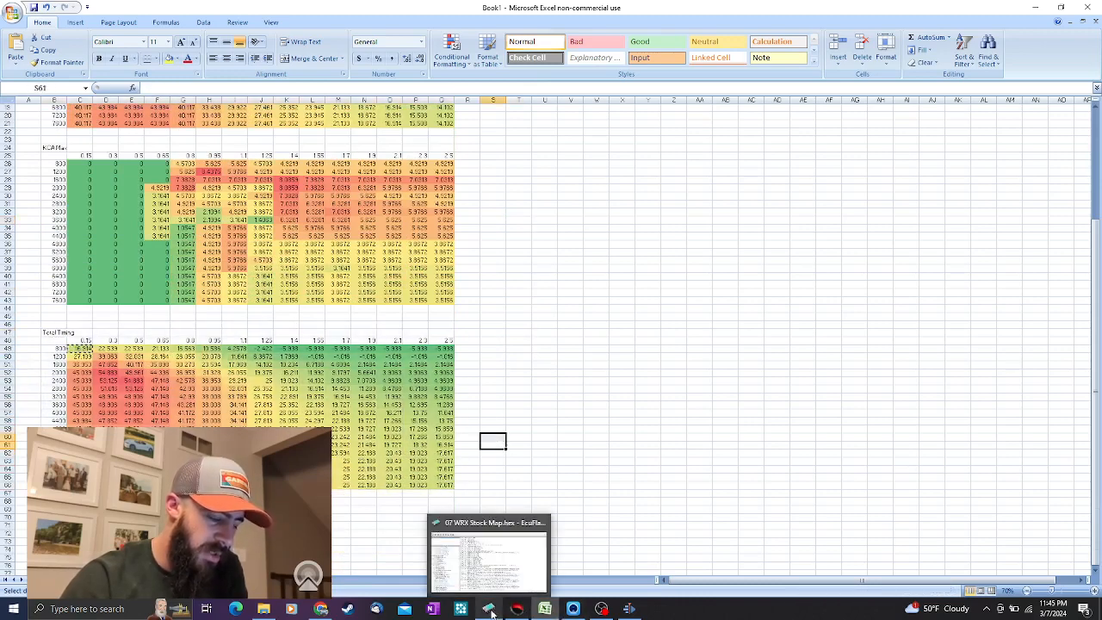
{"action": "left_click", "coordinate": [572, 228]}
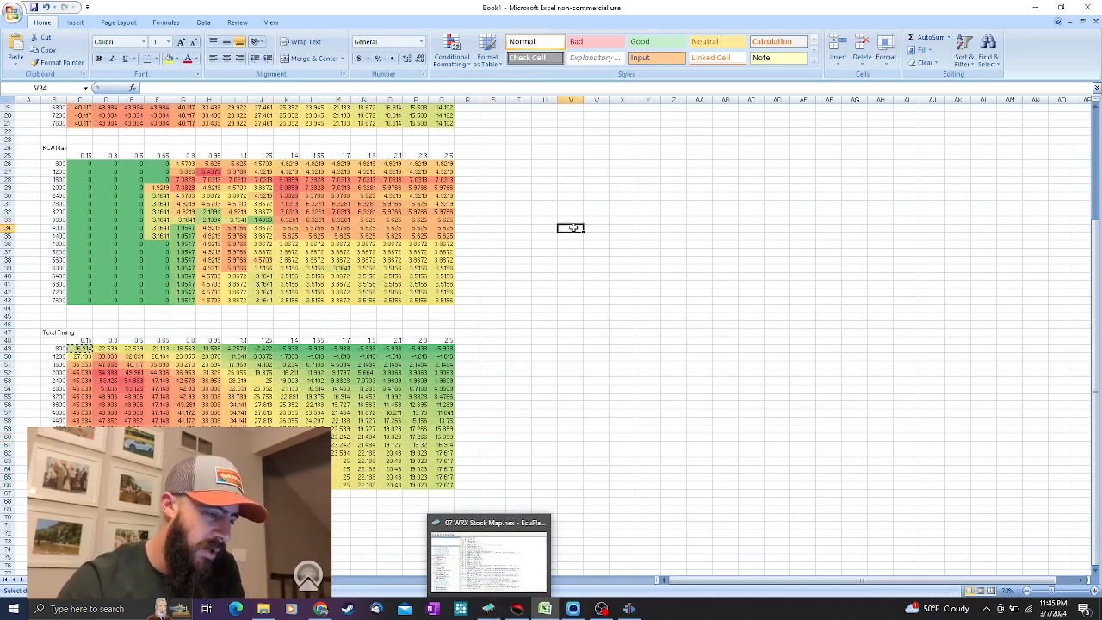
Highlight the KCA Max table B24:Q43 and the Base Timing table B2:Q21 in turn to compare Total Timing's two inputs
{"action": "scroll", "coordinate": [443, 289], "scroll_direction": "up", "scroll_amount": 5}
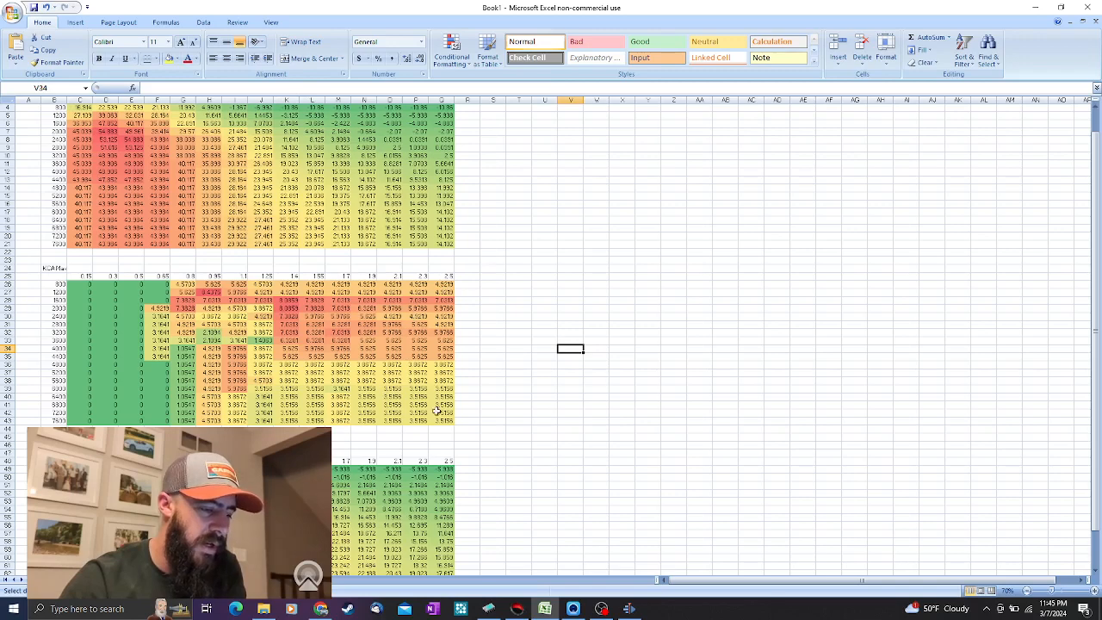
{"action": "left_click_drag", "start_coordinate": [443, 420], "coordinate": [64, 272]}
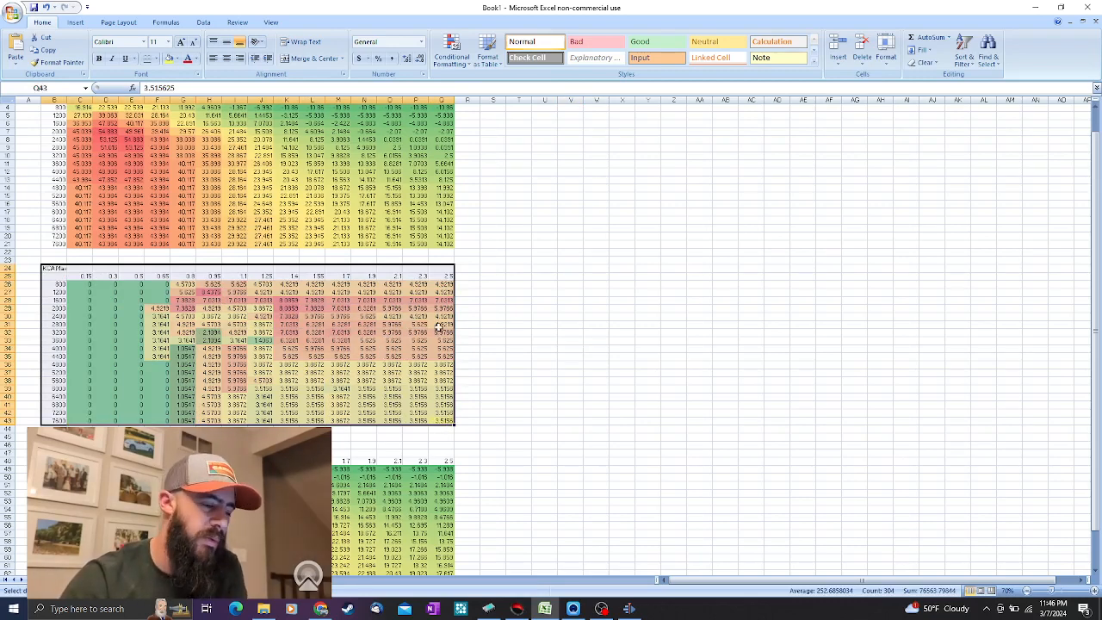
{"action": "scroll", "coordinate": [430, 327], "scroll_direction": "up", "scroll_amount": 1}
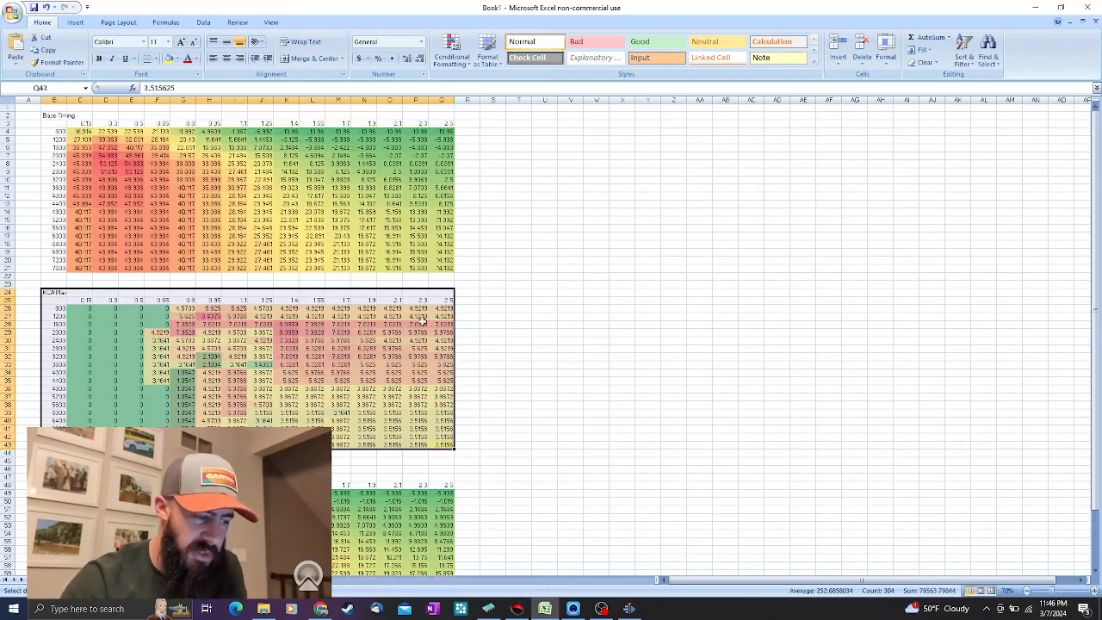
{"action": "left_click", "coordinate": [446, 267]}
{"action": "left_click_drag", "start_coordinate": [446, 268], "coordinate": [41, 112]}
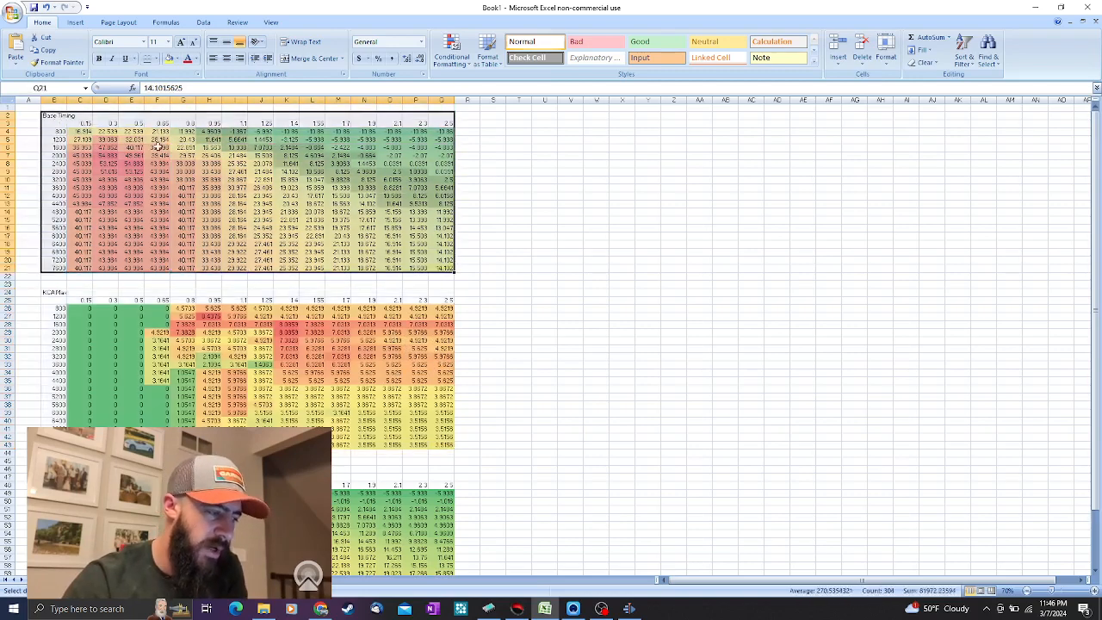
{"action": "left_click", "coordinate": [317, 197]}
{"action": "scroll", "coordinate": [617, 364], "scroll_direction": "down", "scroll_amount": 5}
{"action": "scroll", "coordinate": [551, 349], "scroll_direction": "up", "scroll_amount": 5}
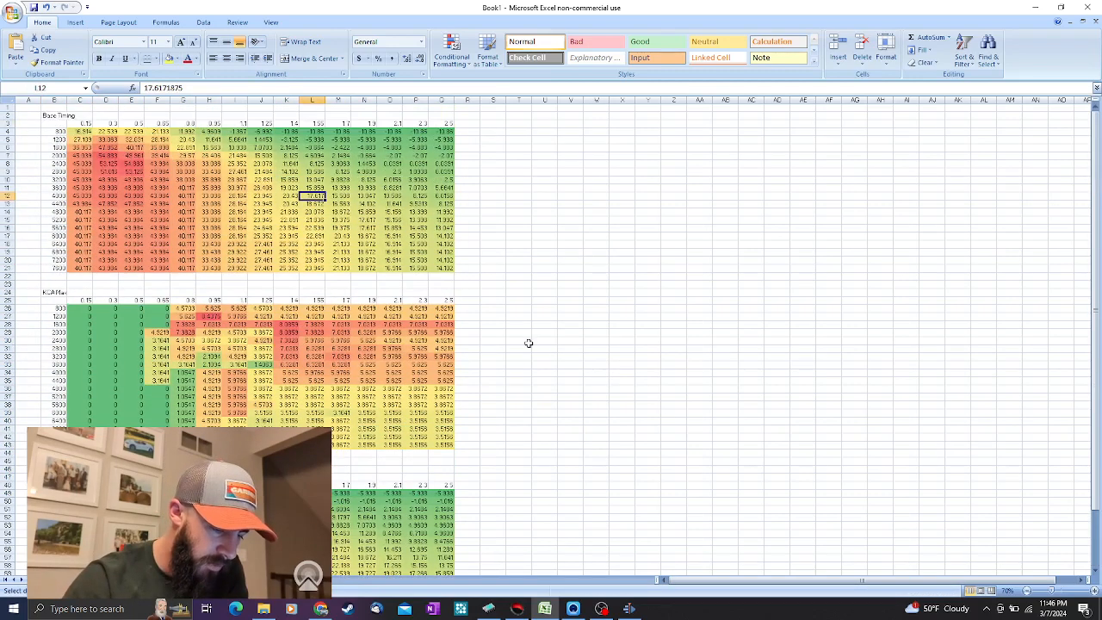
Switch to EcuFlash, rotate the Knock Correction Advance Max surface graph, and examine cells at 0.65, 0.80, 1.40 and 2.50 load
{"action": "left_click", "coordinate": [488, 608]}
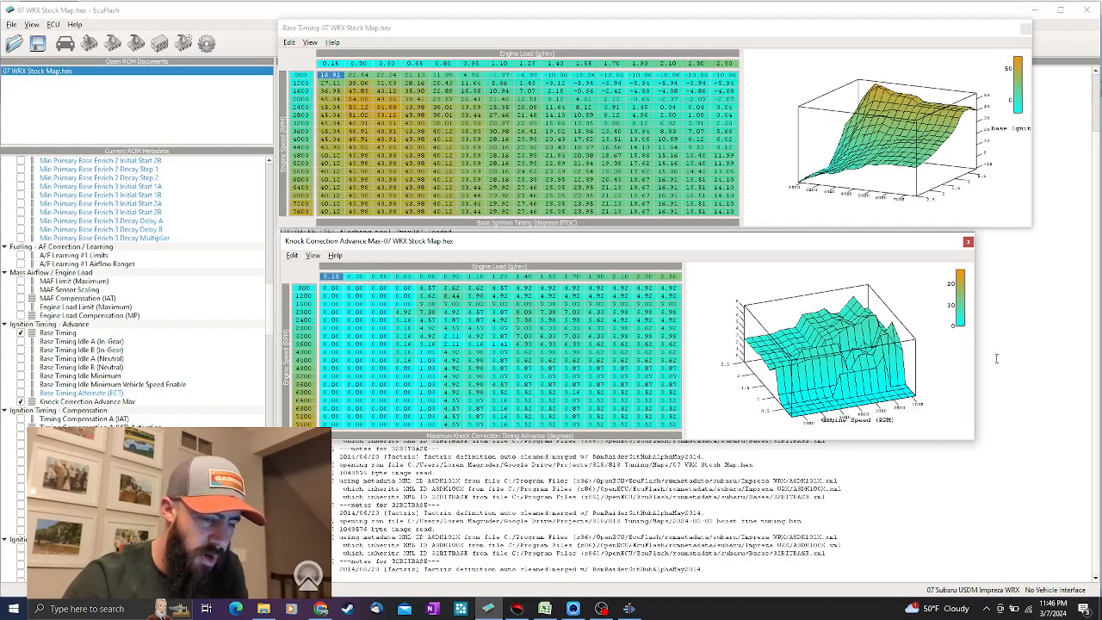
{"action": "left_click_drag", "start_coordinate": [879, 370], "coordinate": [835, 344]}
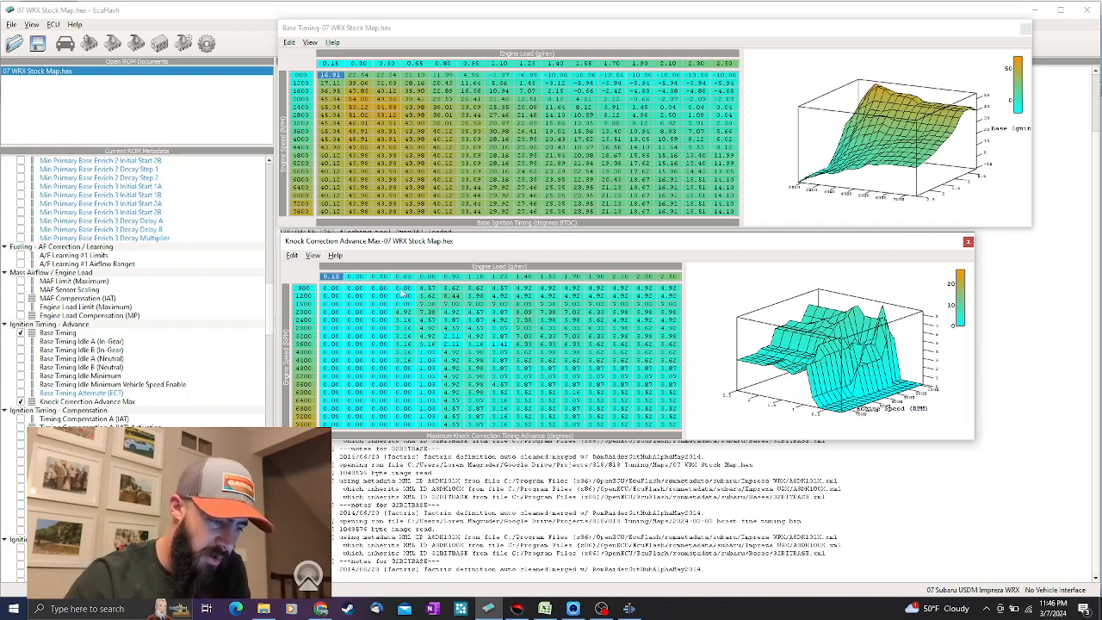
{"action": "left_click_drag", "start_coordinate": [404, 291], "coordinate": [407, 319]}
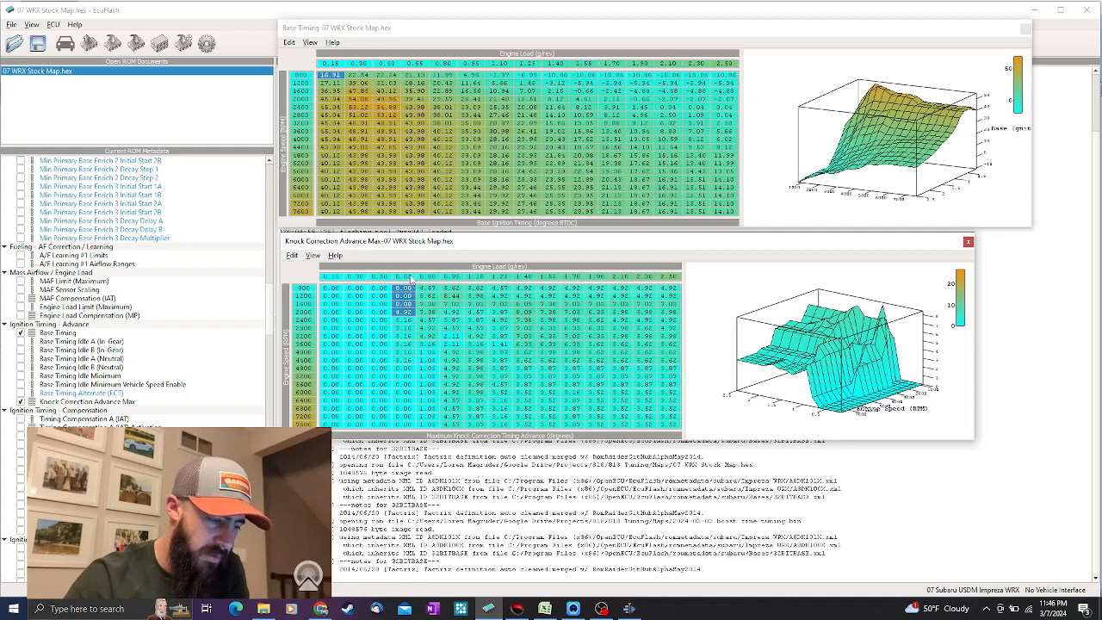
{"action": "left_click", "coordinate": [428, 304]}
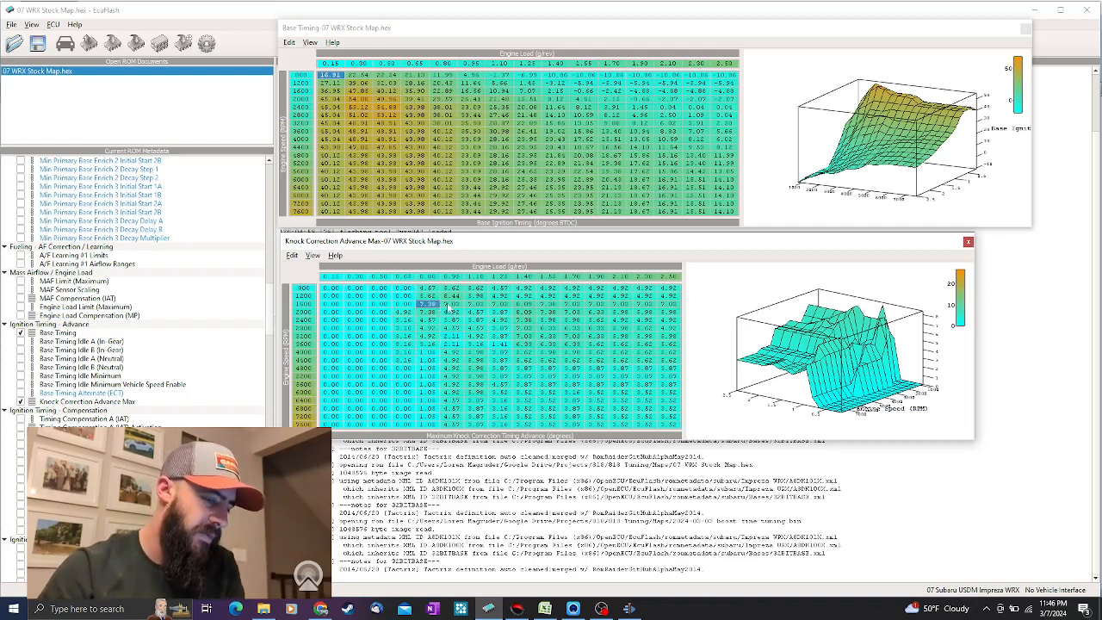
{"action": "left_click", "coordinate": [527, 304]}
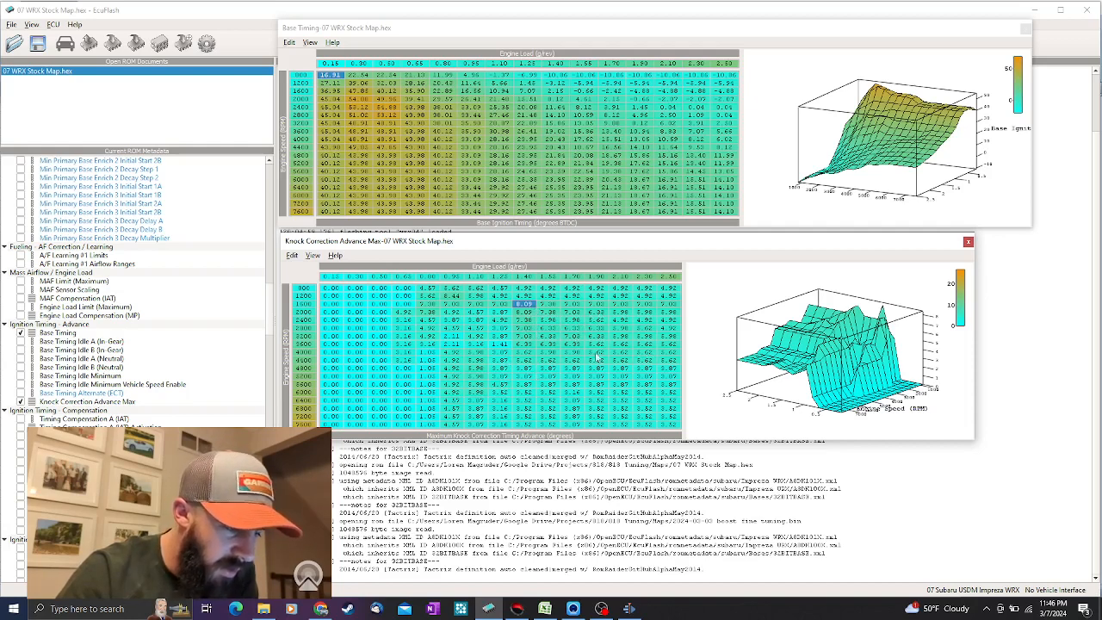
{"action": "left_click", "coordinate": [661, 394]}
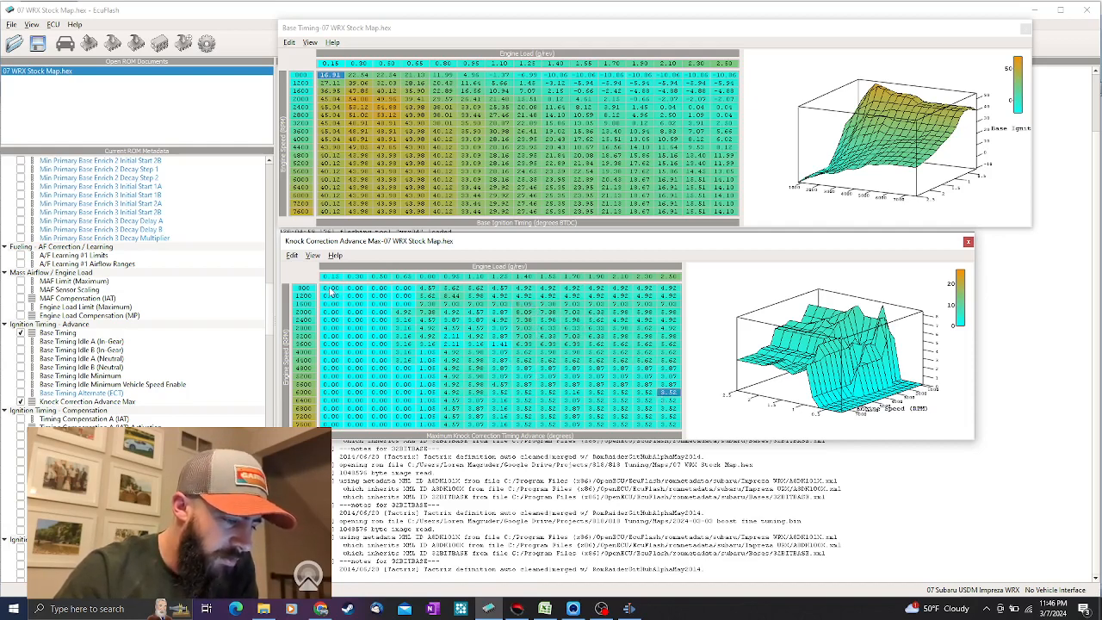
Set every cell of the Knock Correction Advance Max table to 0
{"action": "left_click_drag", "start_coordinate": [329, 291], "coordinate": [668, 423]}
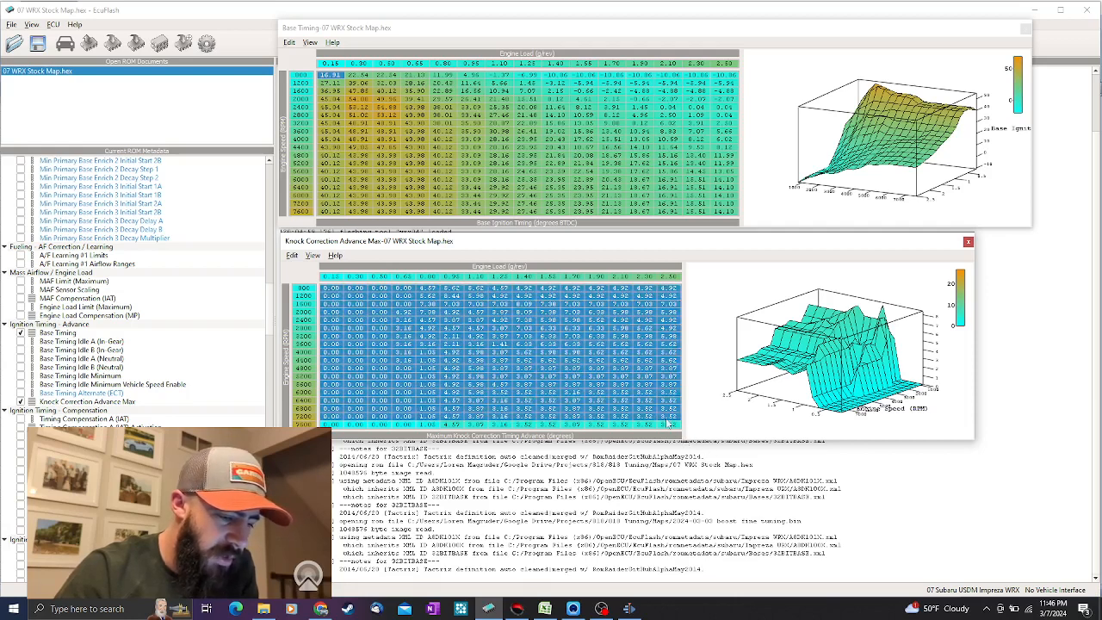
{"action": "key", "text": "equal"}
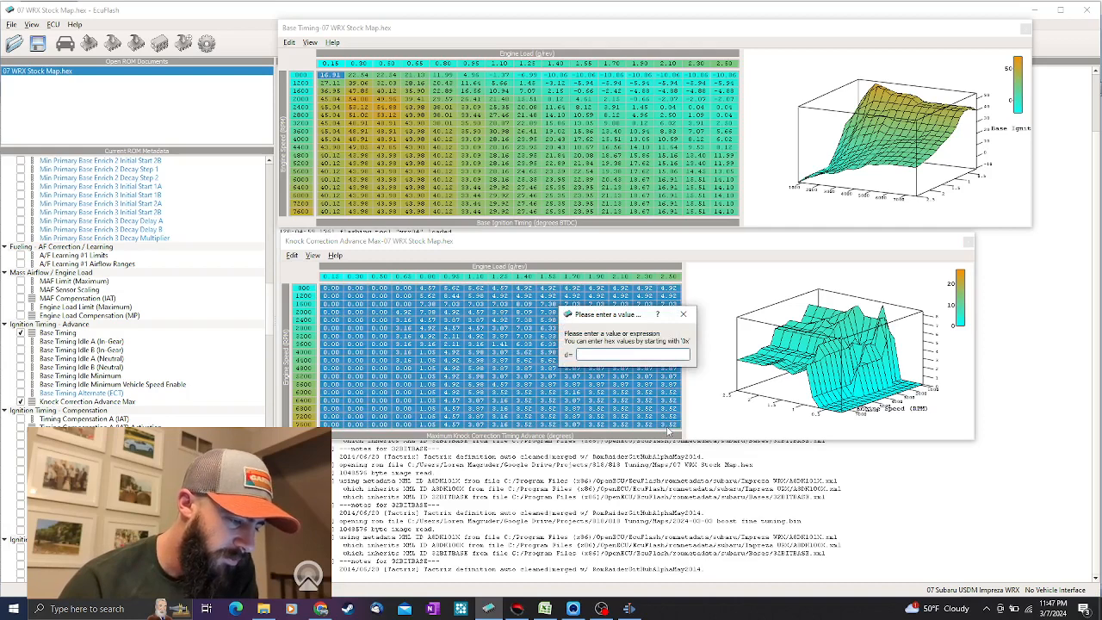
{"action": "type", "text": "0"}
{"action": "key", "text": "Return"}
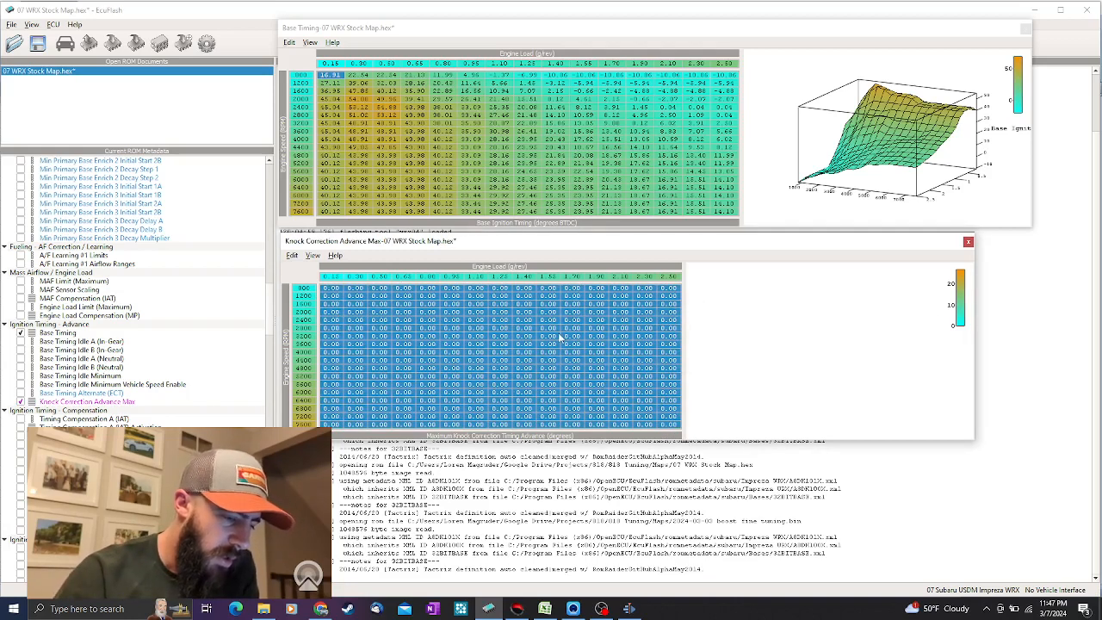
Set the Knock Correction Advance Max block from 2800 to 7600 RPM and 1.25 to 2.50 load to 8 degrees
{"action": "left_click_drag", "start_coordinate": [668, 426], "coordinate": [503, 330]}
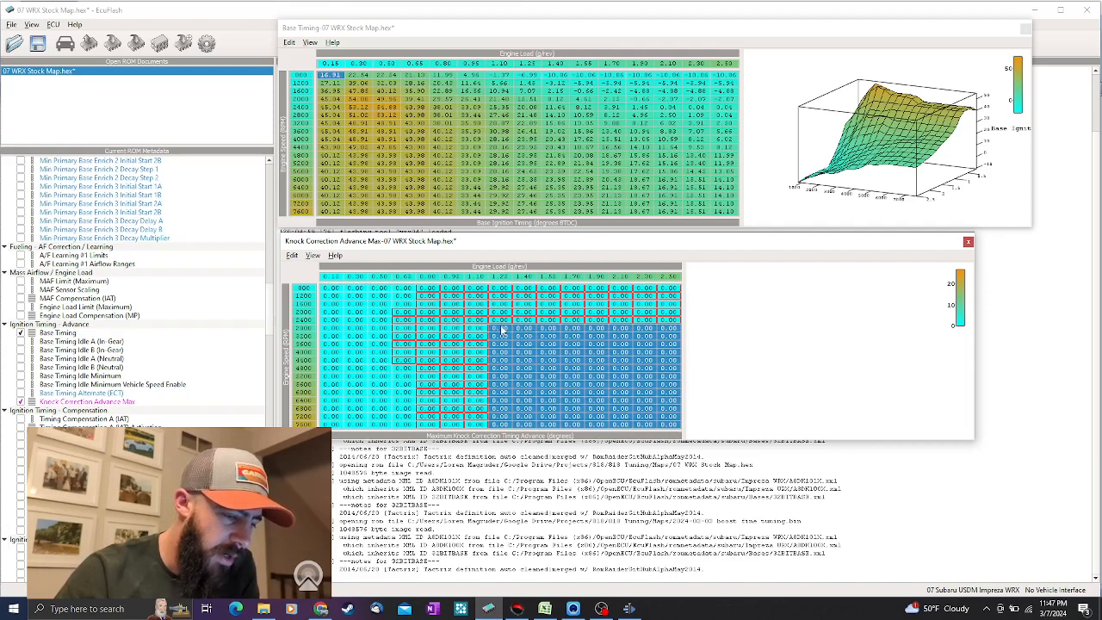
{"action": "left_click_drag", "start_coordinate": [500, 329], "coordinate": [484, 331]}
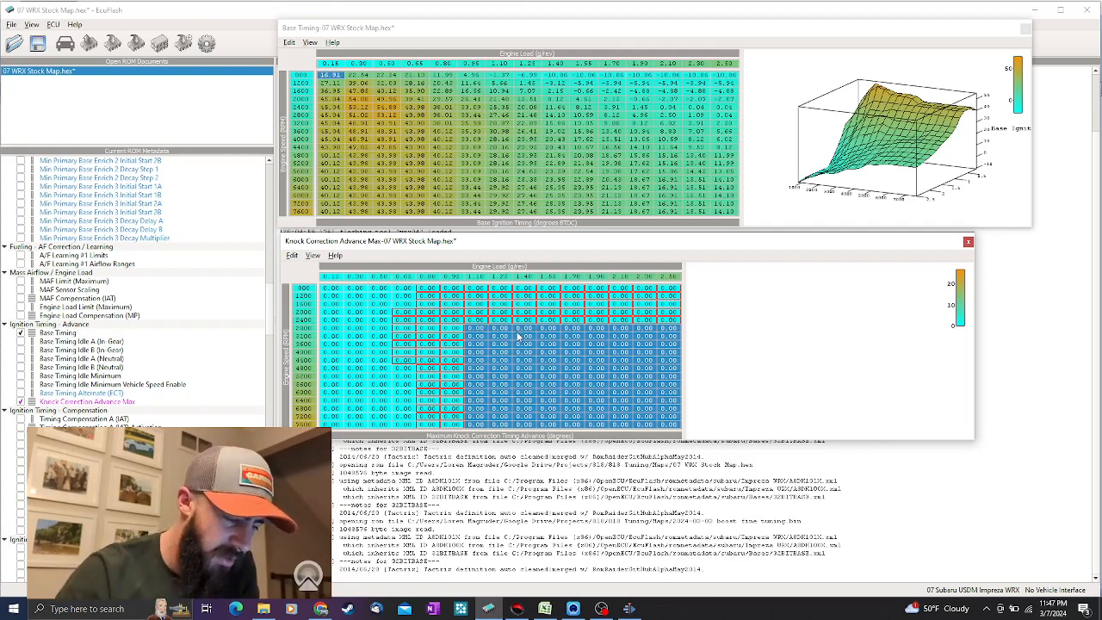
{"action": "left_click_drag", "start_coordinate": [499, 327], "coordinate": [668, 428]}
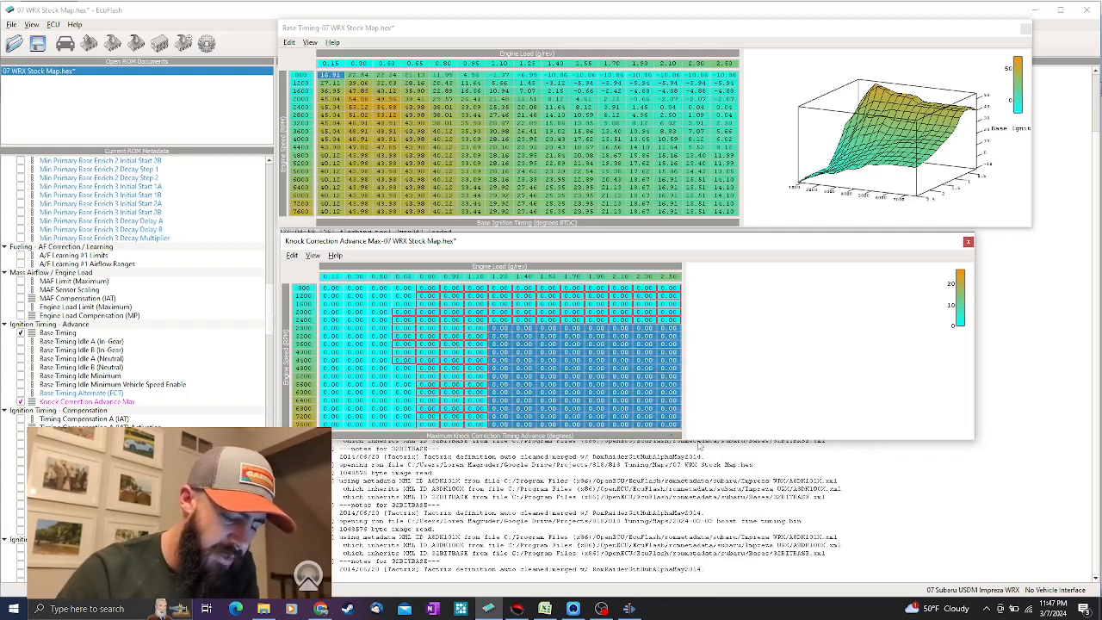
{"action": "key", "text": "equal"}
{"action": "type", "text": "8"}
{"action": "key", "text": "Return"}
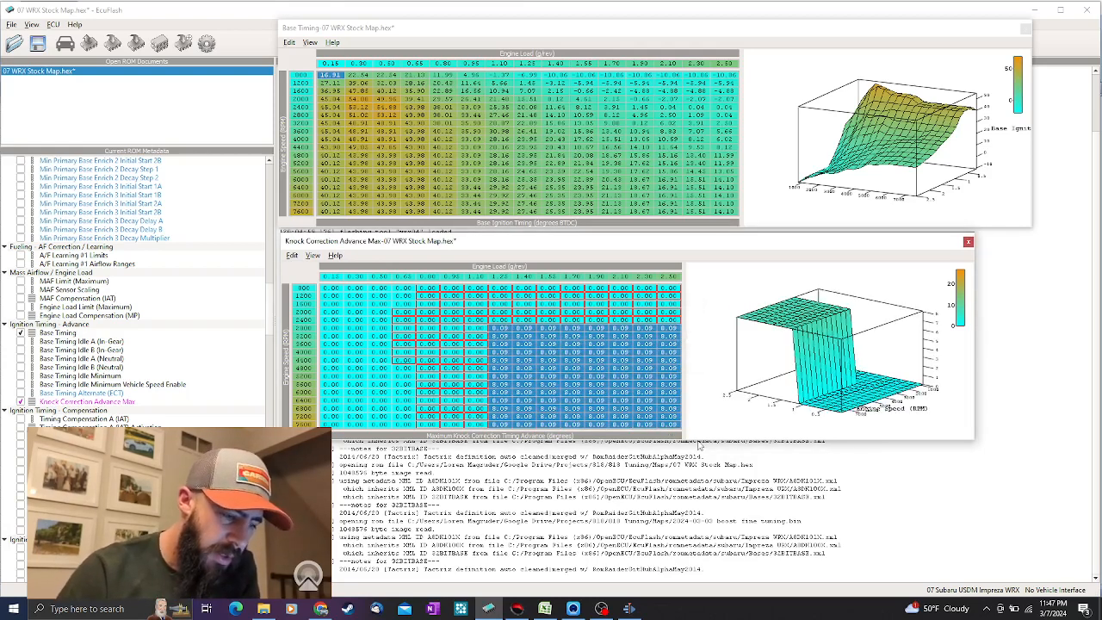
Set the 0.65 load column of Knock Correction Advance Max to 3 degrees from 2800 RPM through 7600 RPM
{"action": "left_click", "coordinate": [619, 322]}
{"action": "left_click_drag", "start_coordinate": [406, 294], "coordinate": [407, 438]}
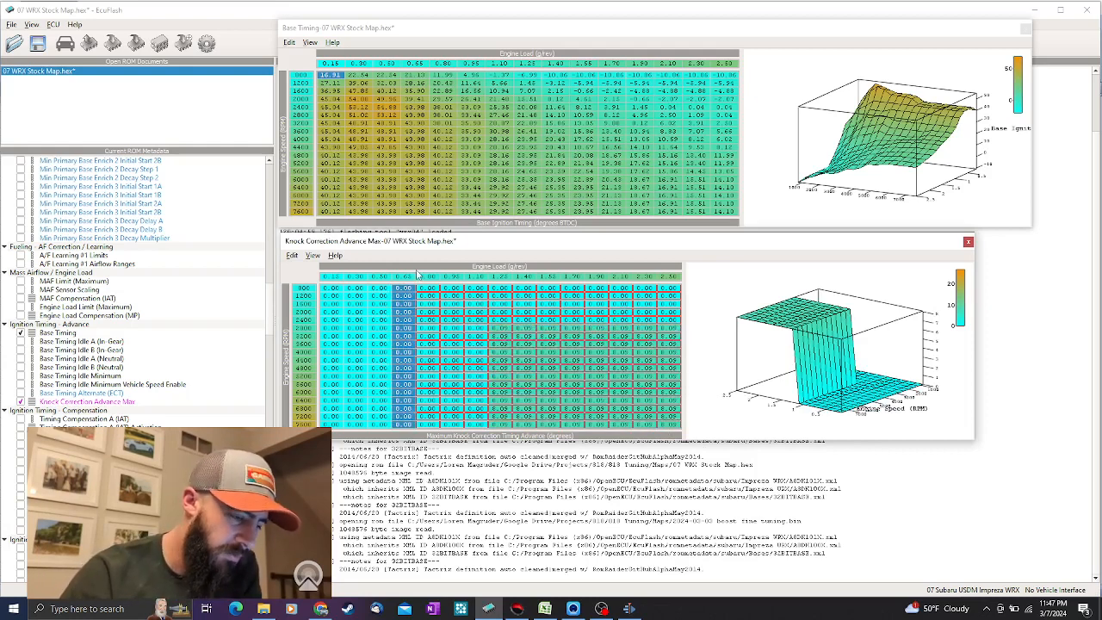
{"action": "left_click", "coordinate": [475, 319]}
{"action": "left_click_drag", "start_coordinate": [400, 331], "coordinate": [406, 429]}
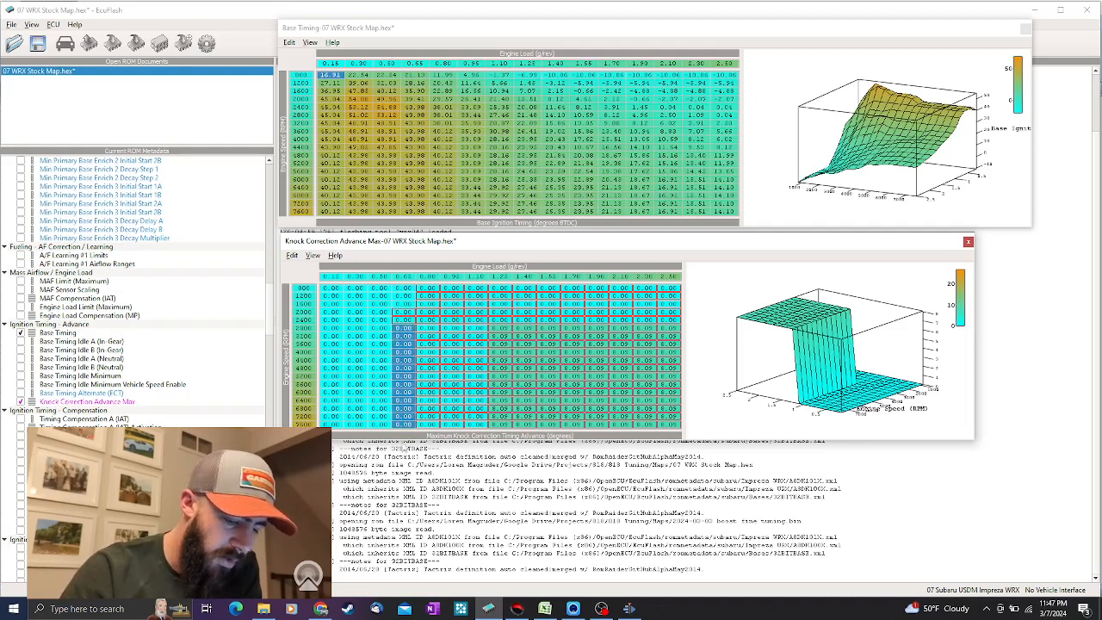
{"action": "key", "text": "equal"}
{"action": "type", "text": "3"}
{"action": "key", "text": "Return"}
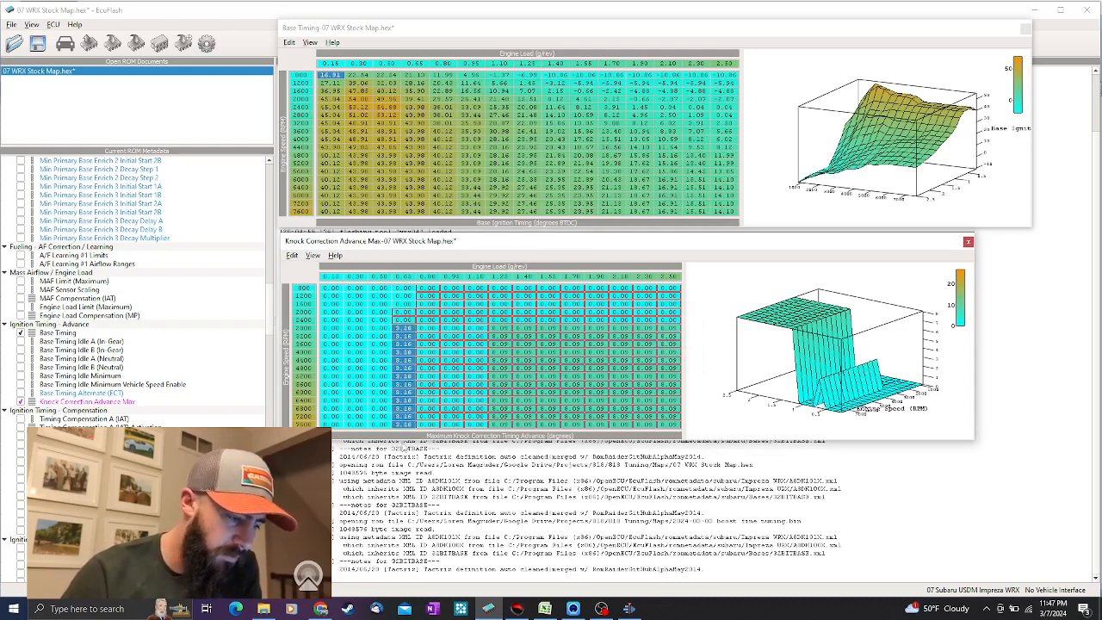
Set the 800 RPM row of Knock Correction Advance Max to 3.16 degrees from 1.25 to 2.50 load
{"action": "left_click", "coordinate": [402, 288]}
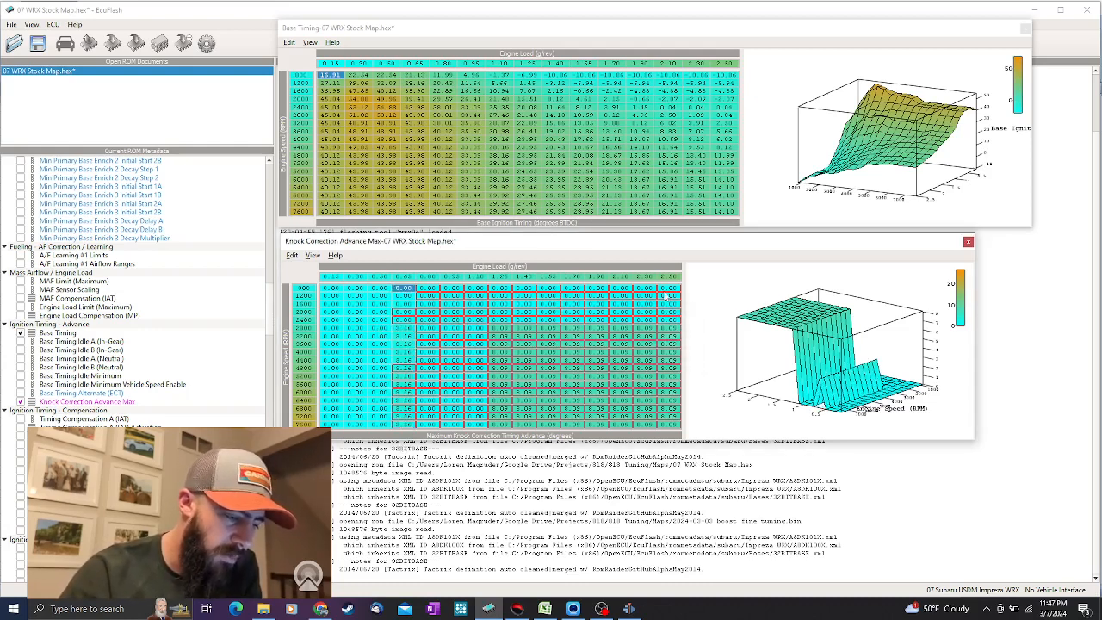
{"action": "left_click_drag", "start_coordinate": [674, 290], "coordinate": [505, 294]}
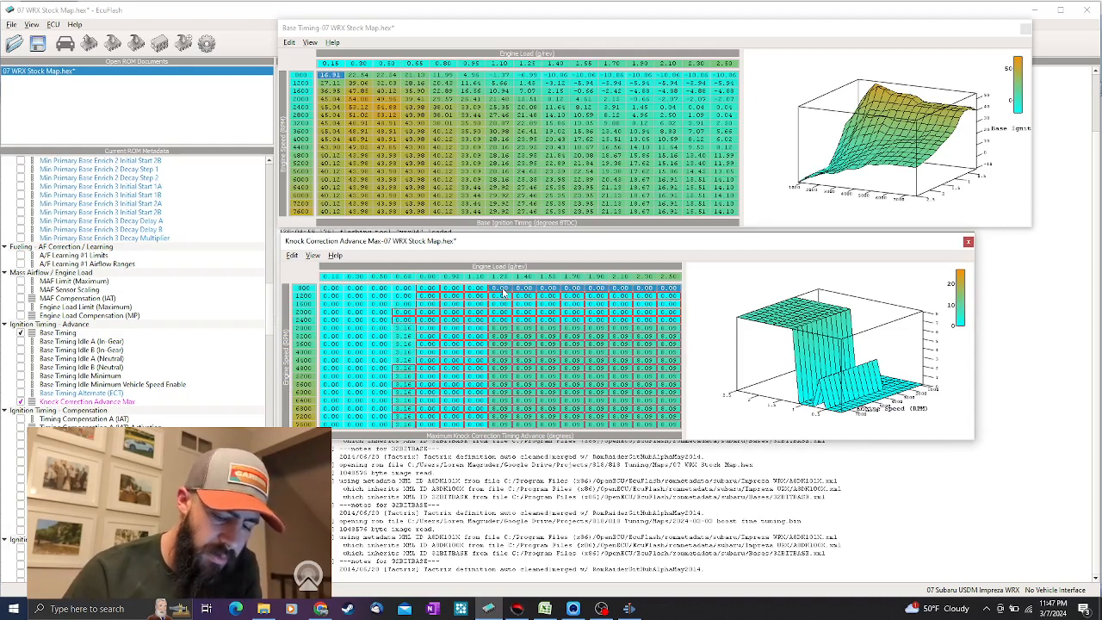
{"action": "key", "text": "equal"}
{"action": "type", "text": "3.16"}
{"action": "key", "text": "Return"}
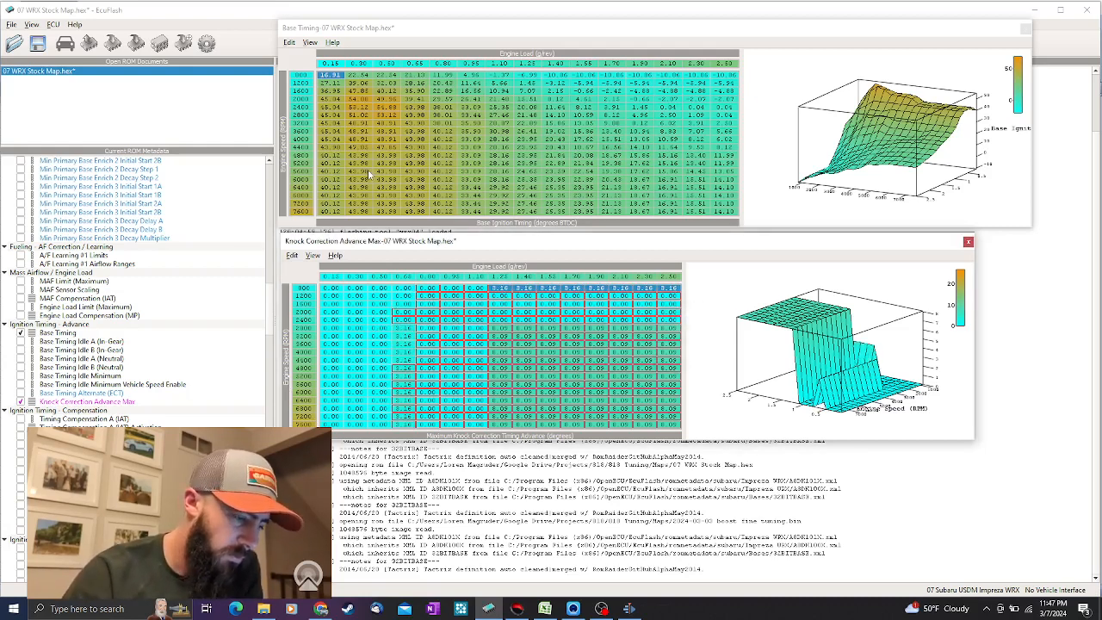
Set the Knock Correction Advance Max cell at 800 RPM and 0.65 load to 1 degree
{"action": "left_click", "coordinate": [404, 289]}
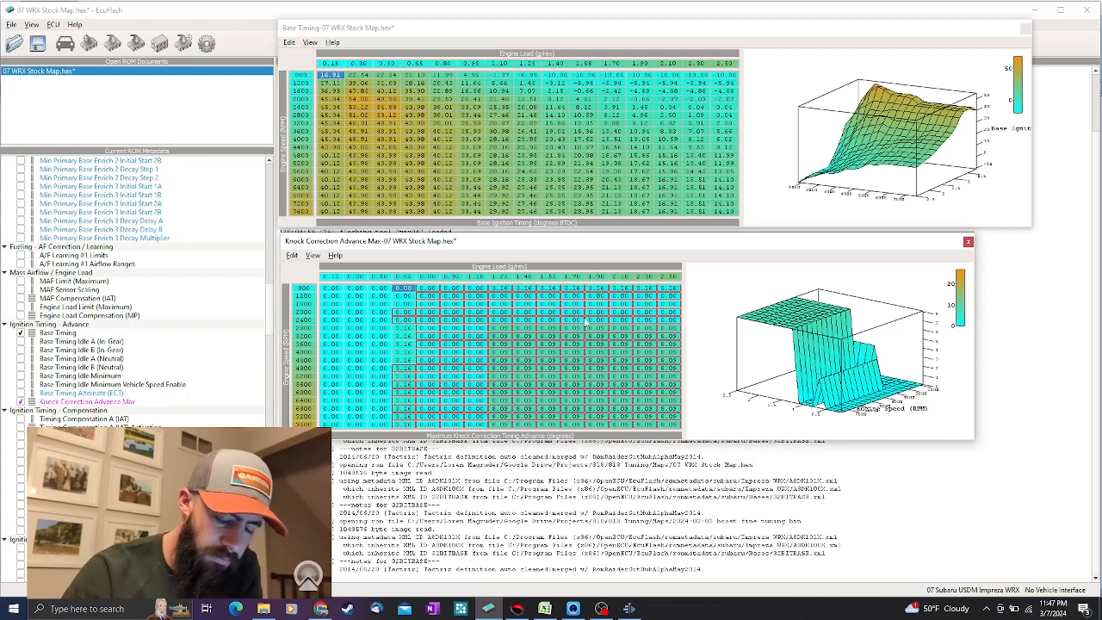
{"action": "key", "text": "equal"}
{"action": "type", "text": "1"}
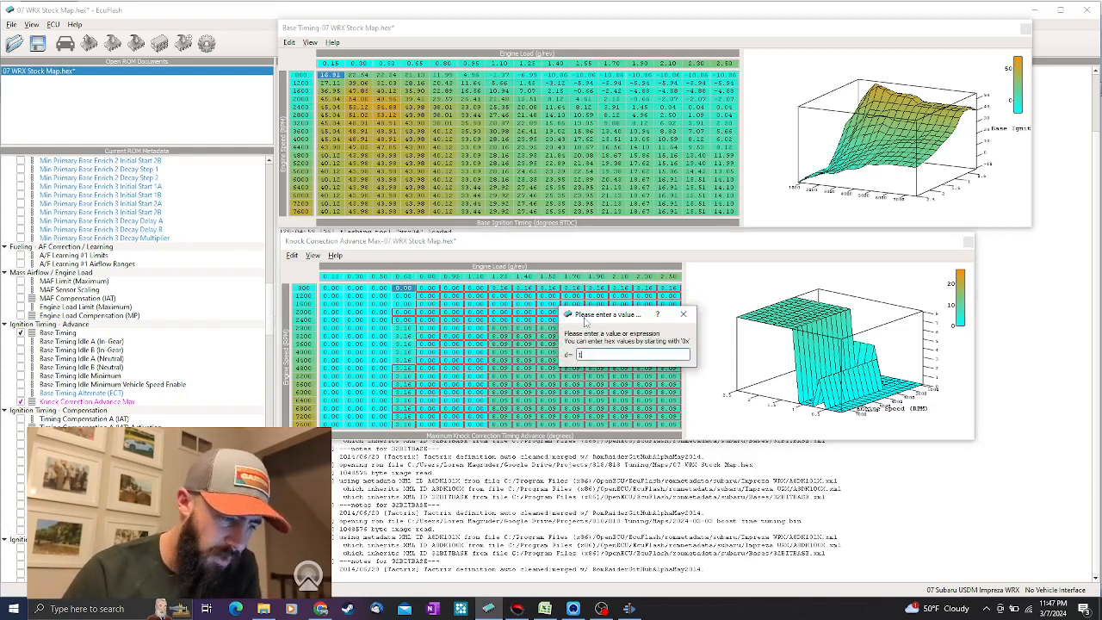
{"action": "key", "text": "Return"}
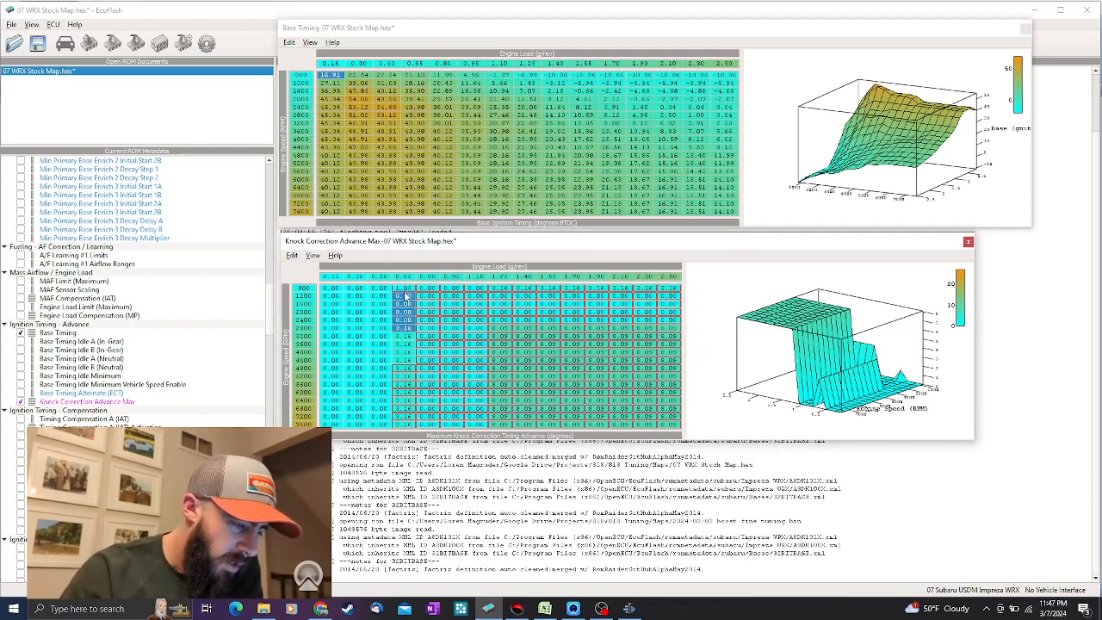
Interpolate Knock Correction Advance Max vertically between 800 and 2800 RPM across 1.25 to 2.50 load, and rotate the surface graph to inspect it
{"action": "left_click", "coordinate": [668, 424]}
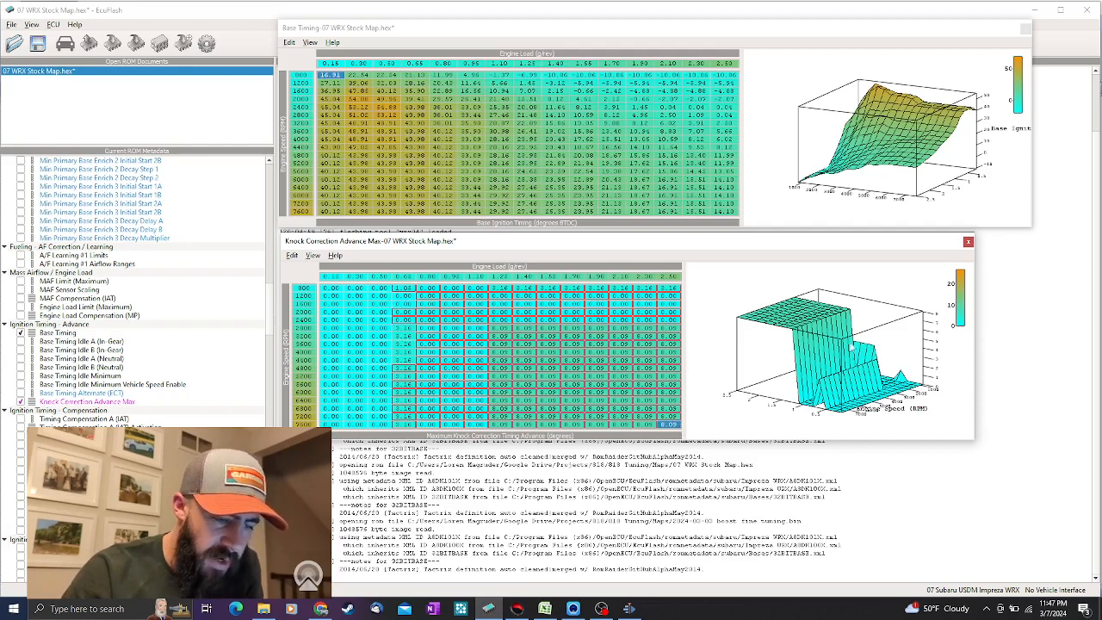
{"action": "left_click_drag", "start_coordinate": [842, 329], "coordinate": [829, 326]}
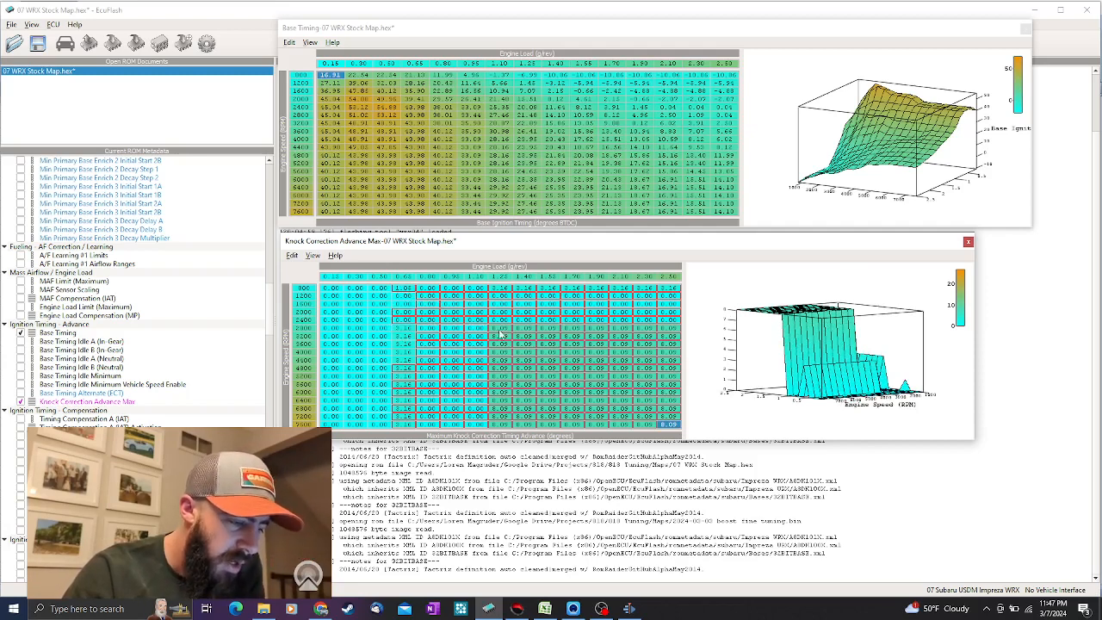
{"action": "left_click_drag", "start_coordinate": [502, 331], "coordinate": [675, 292]}
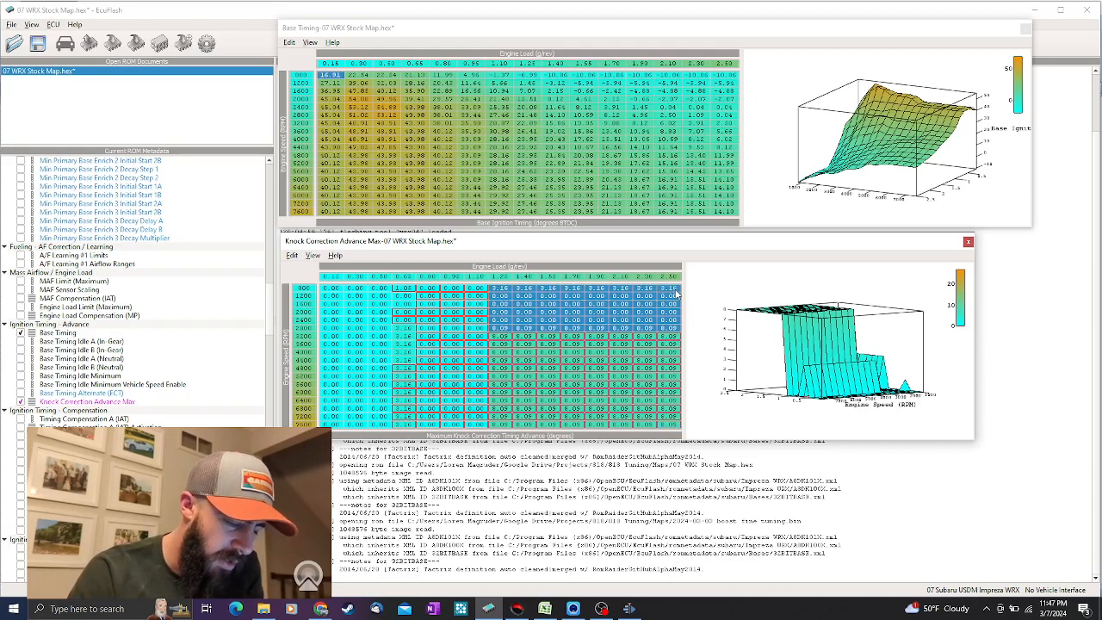
{"action": "key", "text": "v"}
{"action": "left_click_drag", "start_coordinate": [898, 333], "coordinate": [859, 340]}
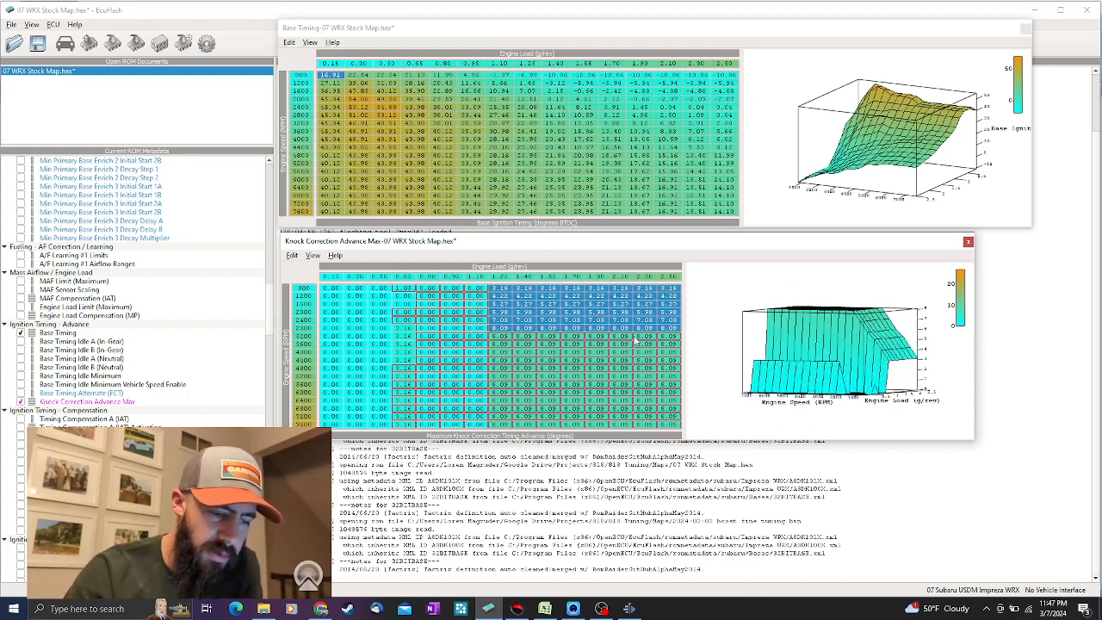
Interpolate the 0.65 load column of Knock Correction Advance Max vertically between 800 and 2800 RPM
{"action": "left_click", "coordinate": [596, 411]}
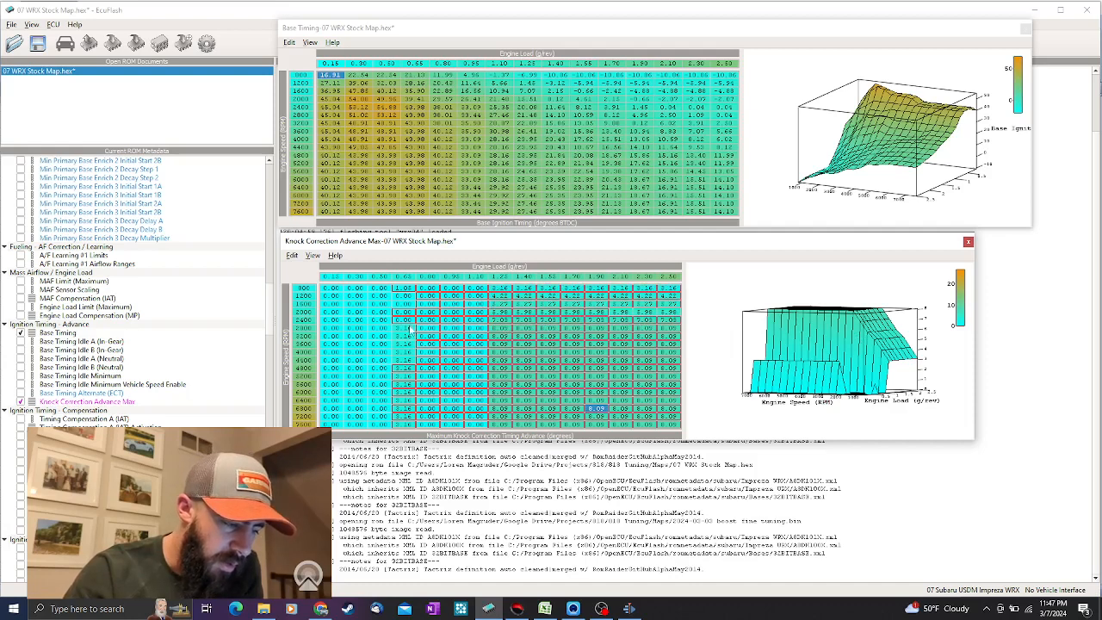
{"action": "left_click_drag", "start_coordinate": [410, 329], "coordinate": [410, 294]}
{"action": "key", "text": "v"}
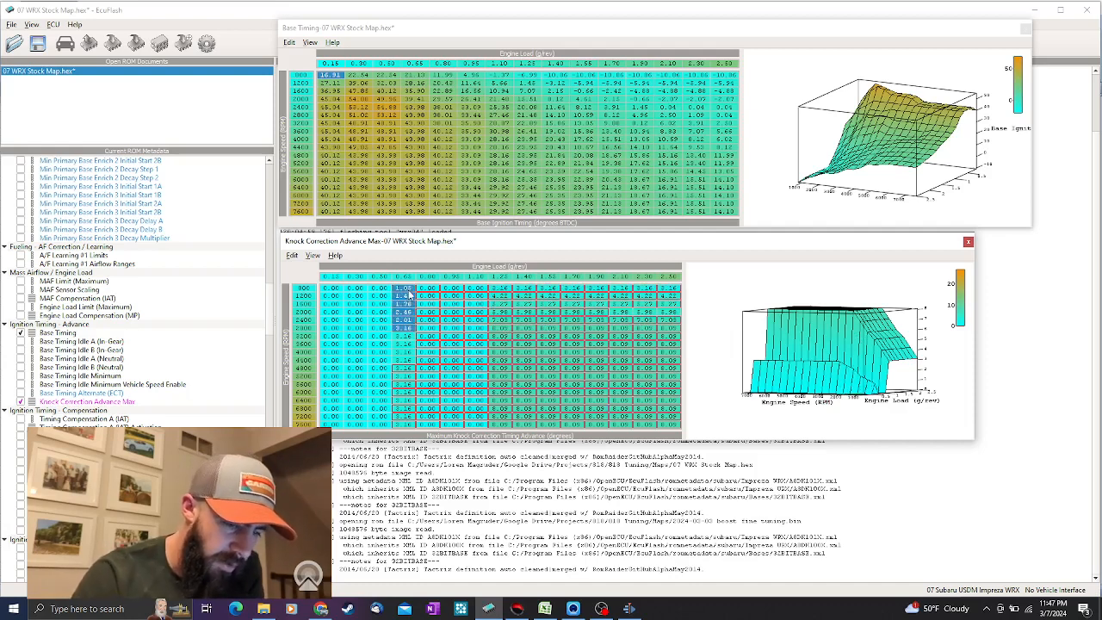
Interpolate Knock Correction Advance Max horizontally between 0.65 and 1.25 load for all RPM rows, and rotate the surface graph to check it
{"action": "left_click", "coordinate": [520, 343]}
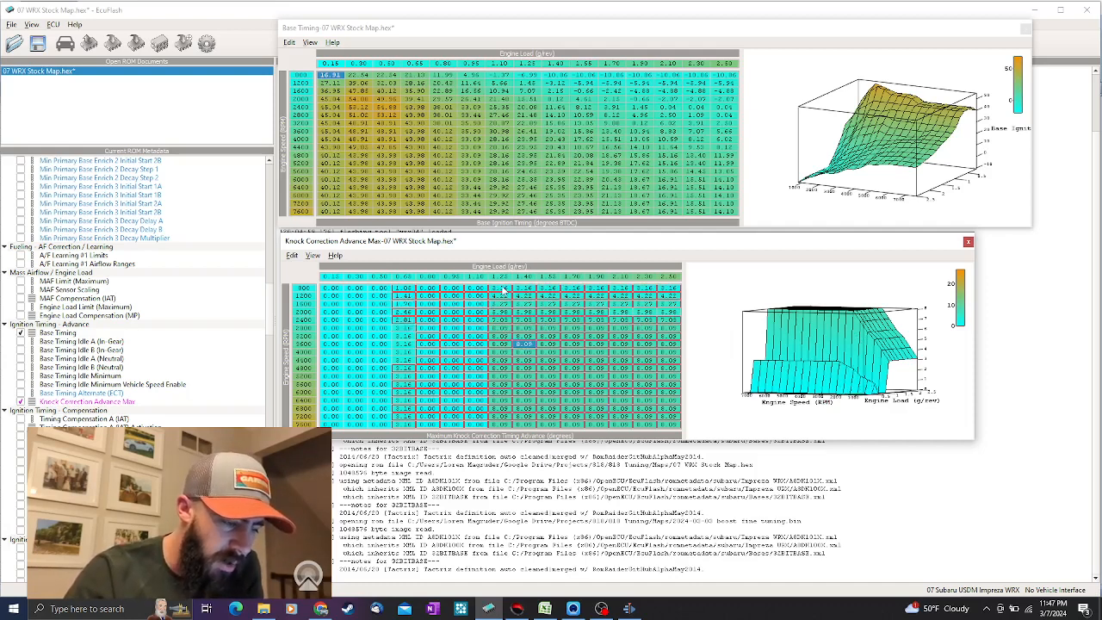
{"action": "left_click_drag", "start_coordinate": [502, 289], "coordinate": [404, 426]}
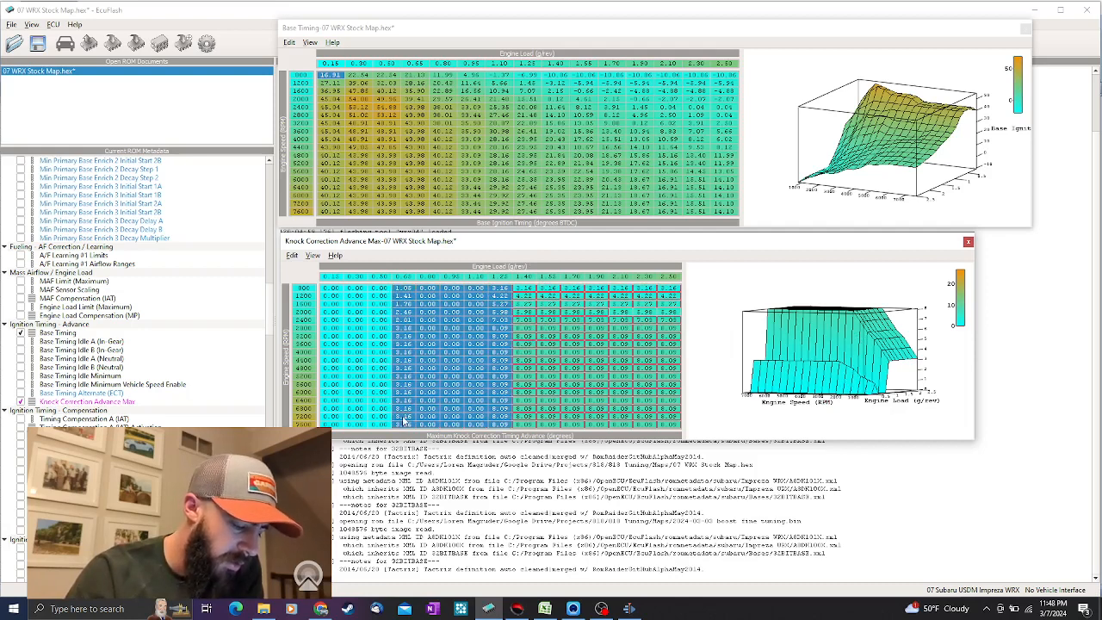
{"action": "key", "text": "h"}
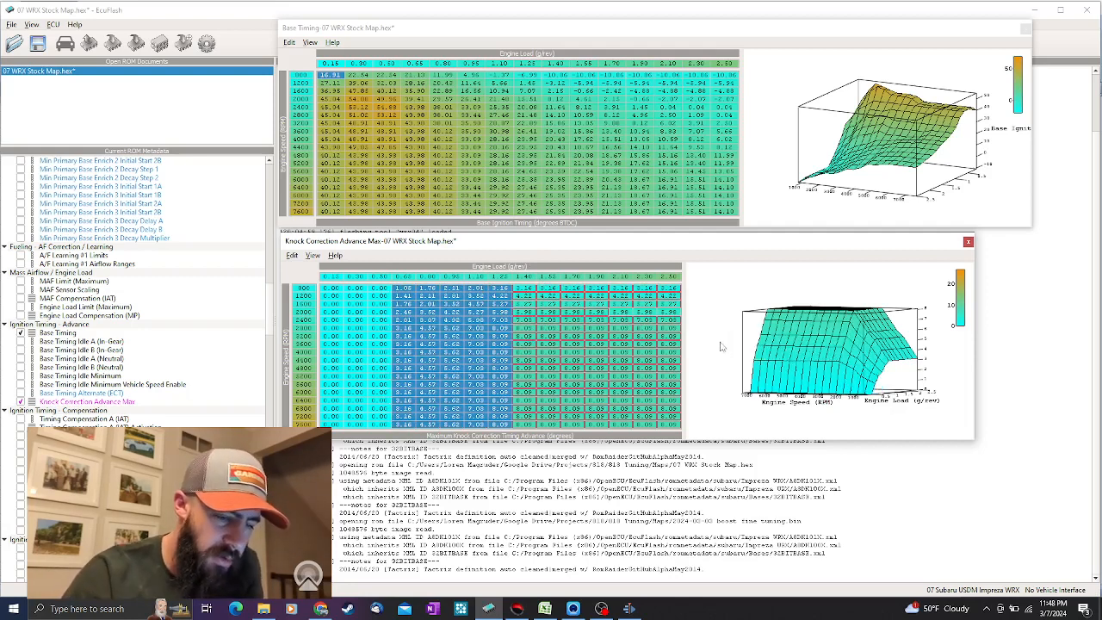
{"action": "left_click", "coordinate": [292, 256]}
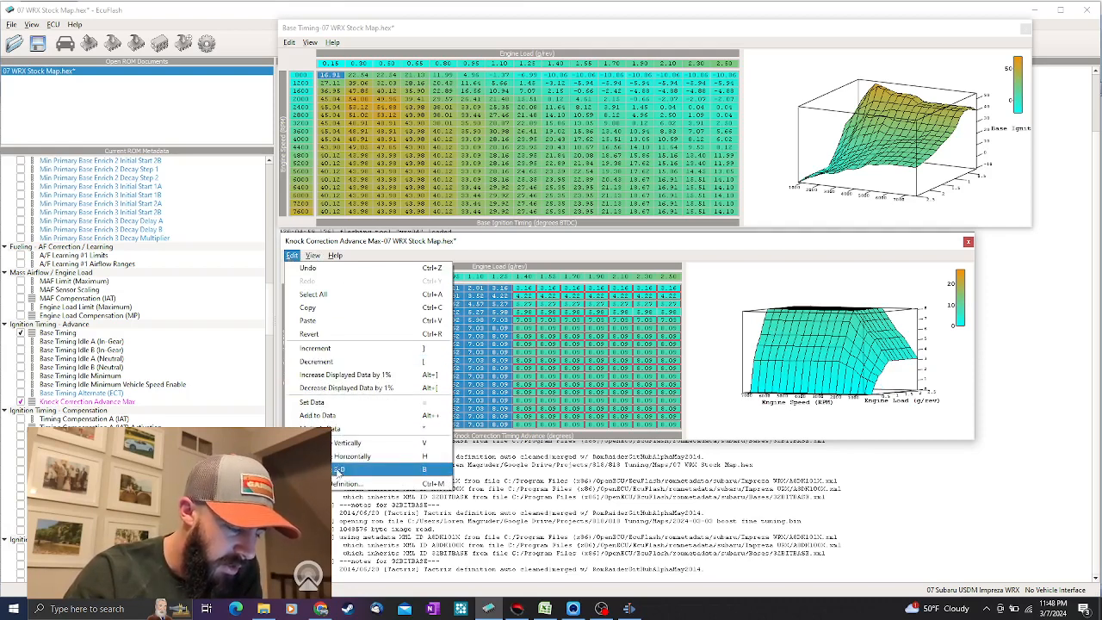
{"action": "left_click", "coordinate": [887, 366]}
{"action": "mouse_move", "coordinate": [889, 365]}
{"action": "left_mouse_down"}
{"action": "mouse_move", "coordinate": [885, 339]}
{"action": "mouse_move", "coordinate": [895, 340]}
{"action": "mouse_move", "coordinate": [883, 344]}
{"action": "left_mouse_up"}
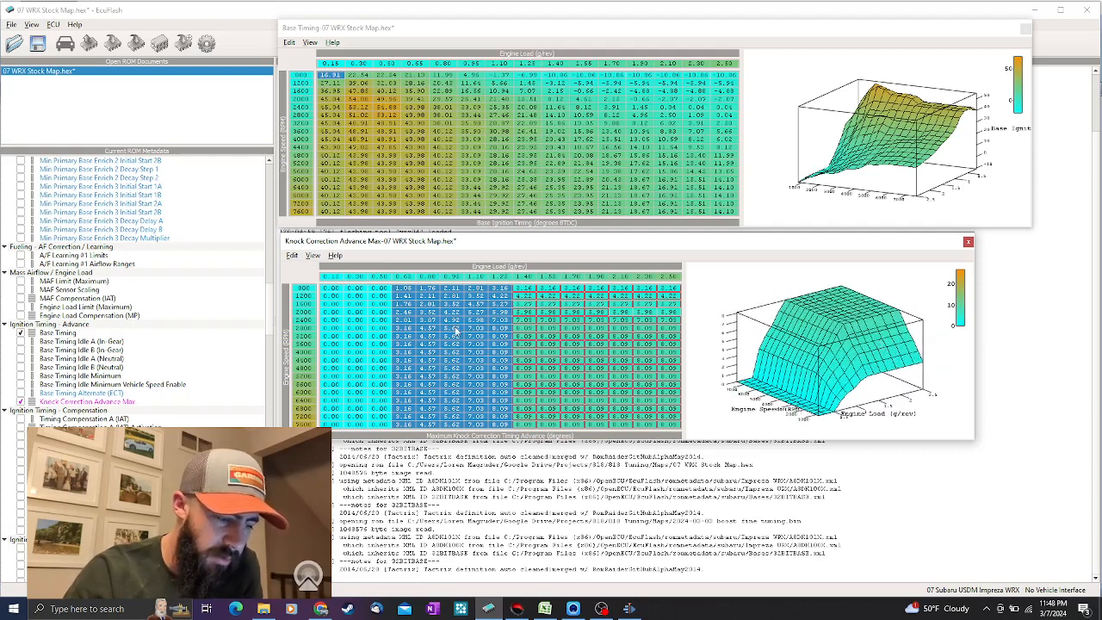
Lower the Knock Correction Advance Max cell at 2800 RPM and 1.25 load to 7.73, and view the surface along the load axis
{"action": "left_click", "coordinate": [524, 328]}
{"action": "left_click", "coordinate": [504, 329]}
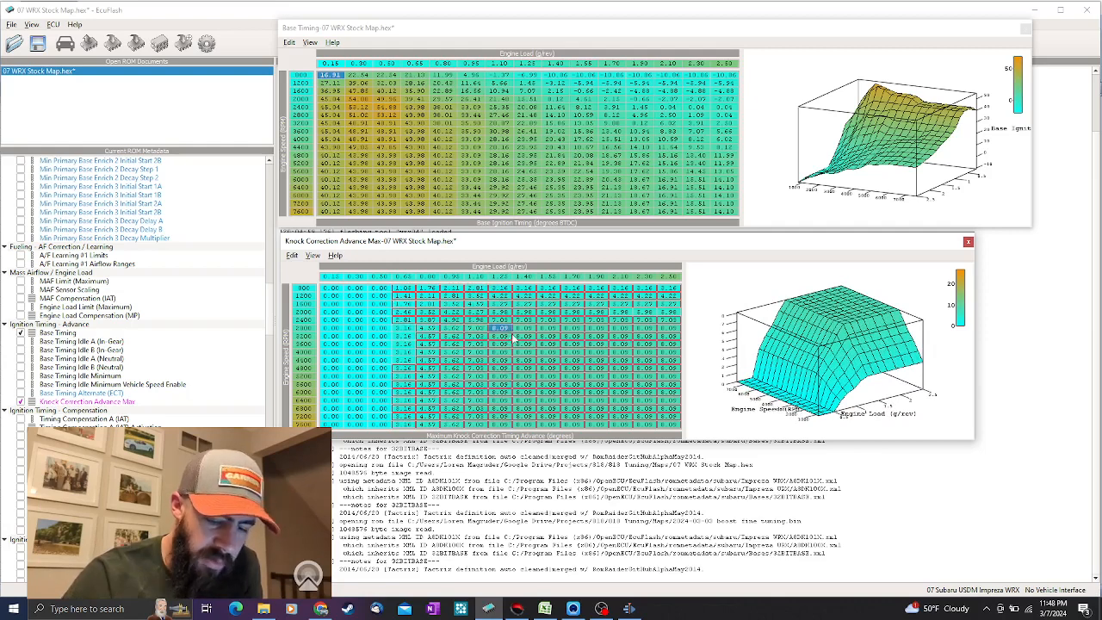
{"action": "left_click_drag", "start_coordinate": [810, 373], "coordinate": [818, 341]}
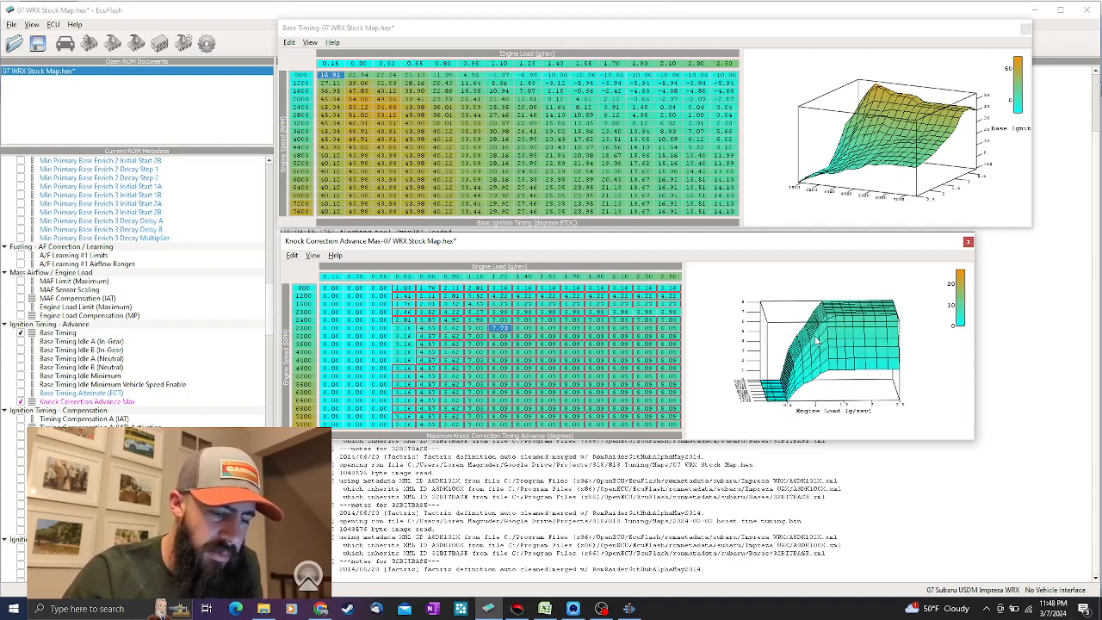
Highlight the high-load block from 2800 RPM up, and the 800 and 1200 RPM rows from 0.65 load, for review
{"action": "left_click_drag", "start_coordinate": [671, 426], "coordinate": [504, 333]}
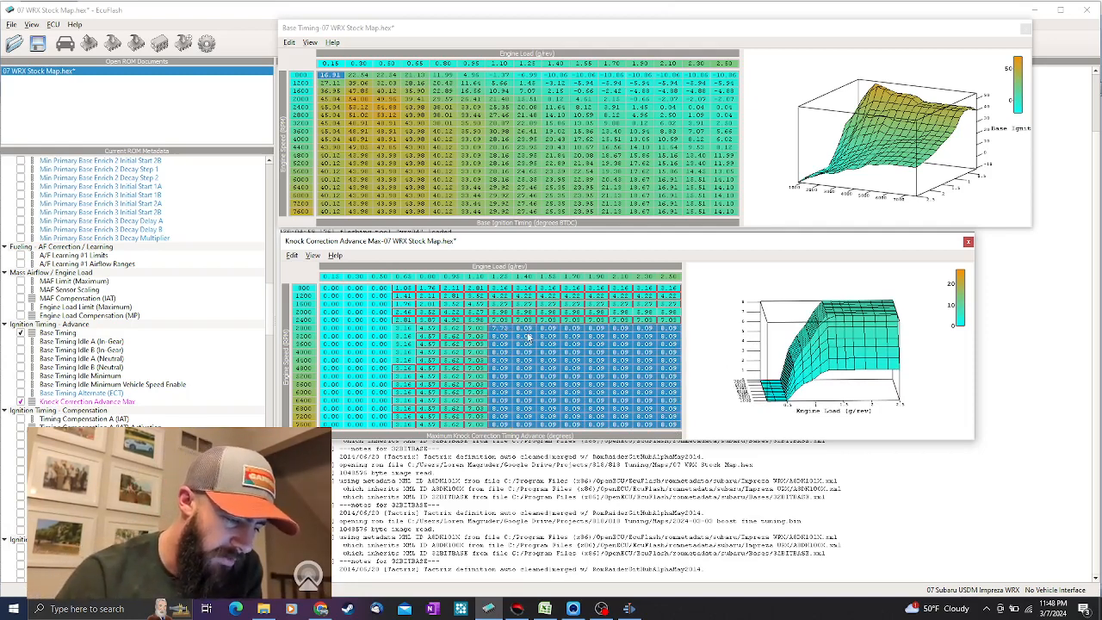
{"action": "left_click", "coordinate": [403, 303]}
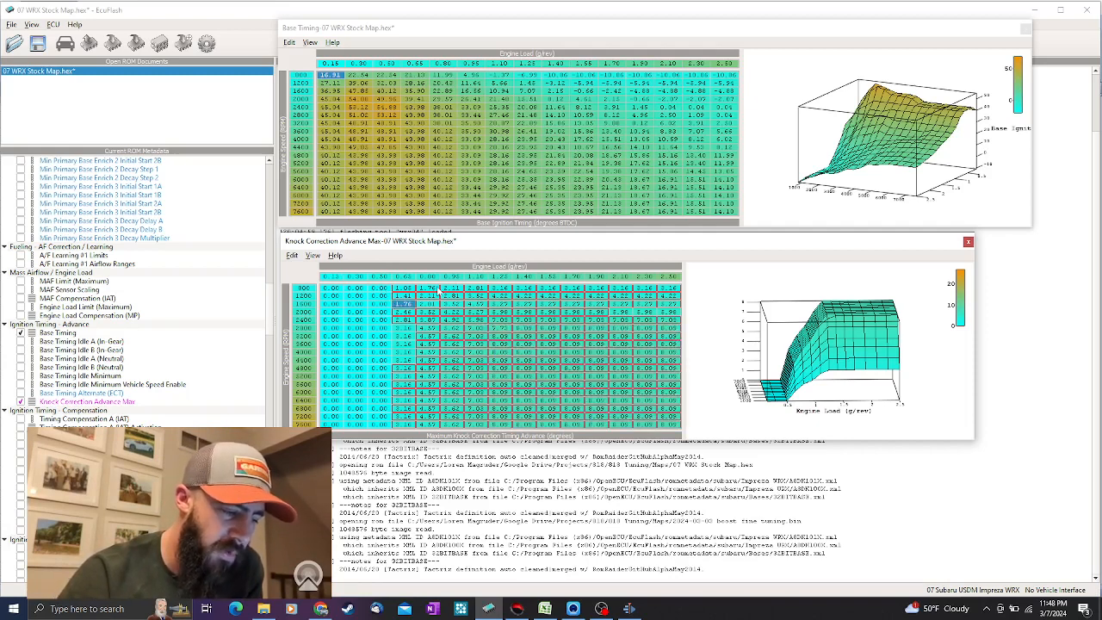
{"action": "left_click_drag", "start_coordinate": [401, 289], "coordinate": [673, 297]}
{"action": "left_click", "coordinate": [569, 384]}
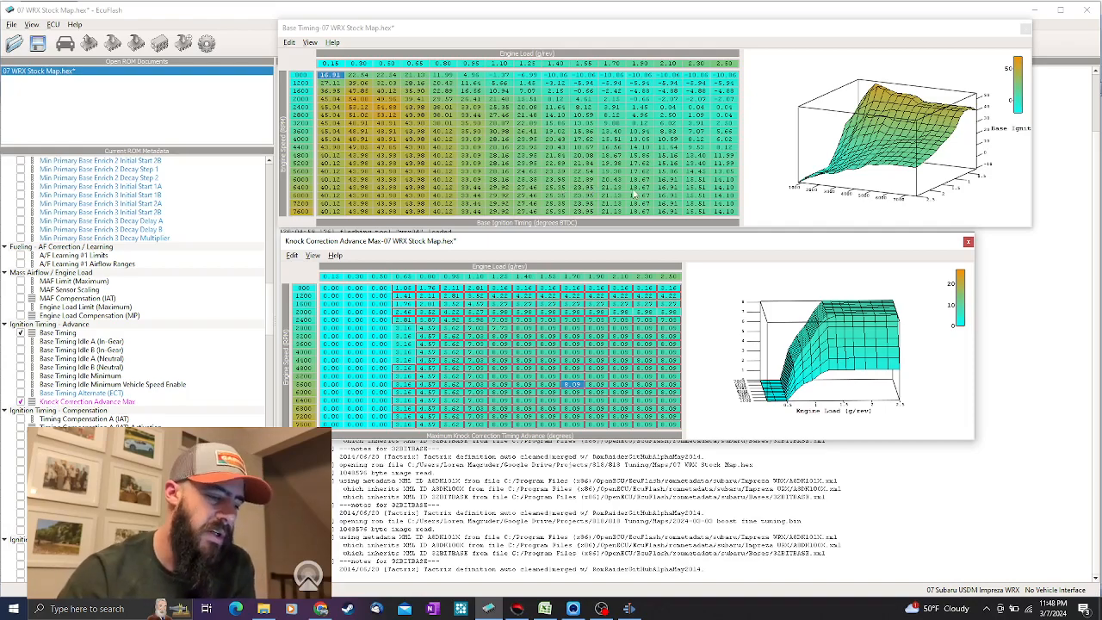
Reposition the Knock Correction Advance Max and Base Timing windows slightly, and highlight the whole Knock Correction Advance Max table for comparison
{"action": "left_click_drag", "start_coordinate": [634, 247], "coordinate": [638, 259]}
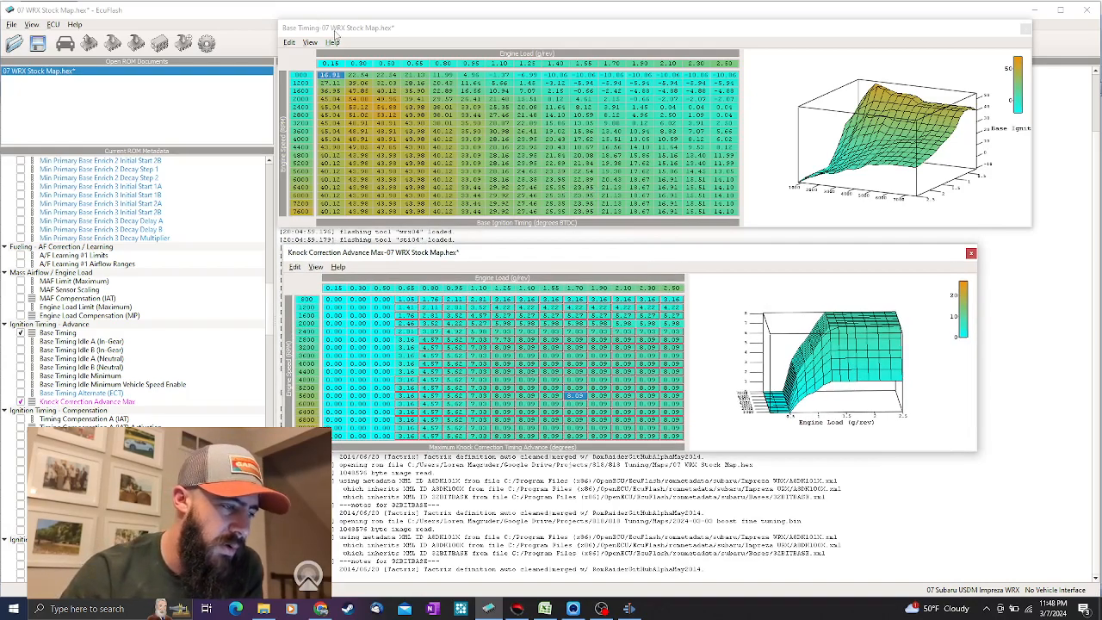
{"action": "left_click_drag", "start_coordinate": [335, 34], "coordinate": [338, 40]}
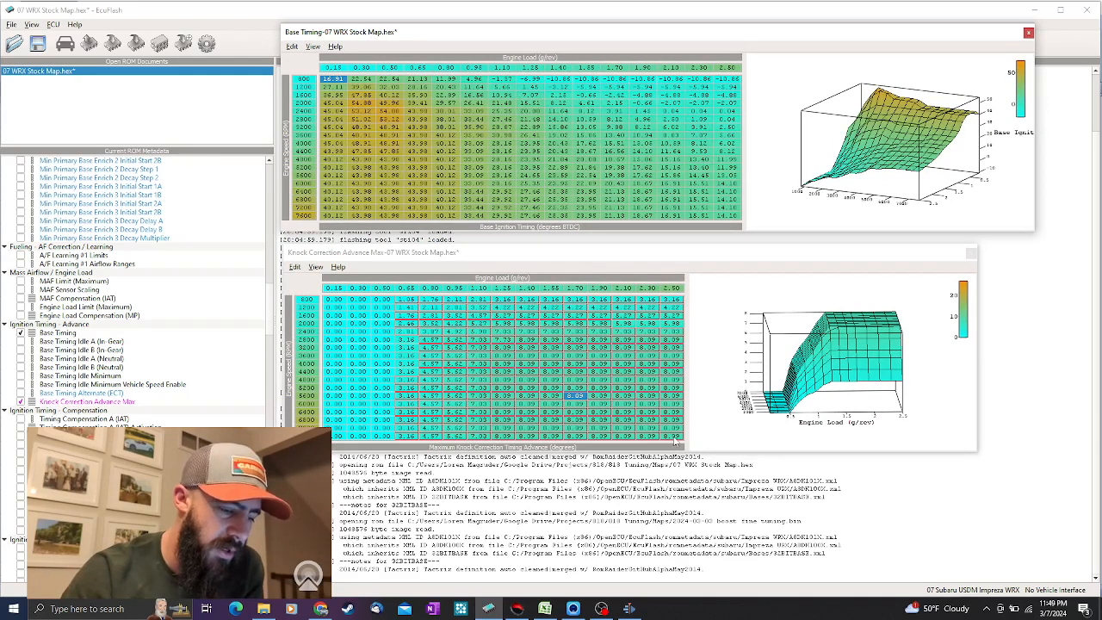
{"action": "left_click_drag", "start_coordinate": [673, 438], "coordinate": [310, 297]}
{"action": "left_click", "coordinate": [381, 339]}
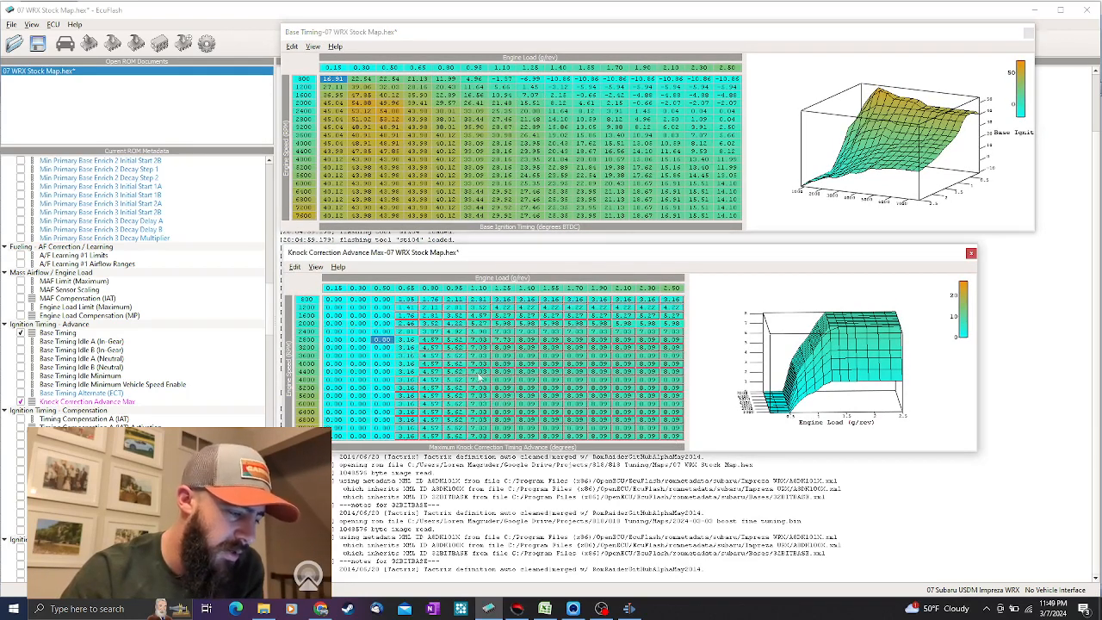
Select the whole Knock Correction Advance Max table, then switch to Excel and duplicate the KCA Max table with its title and headers at T24
{"action": "left_click", "coordinate": [432, 356]}
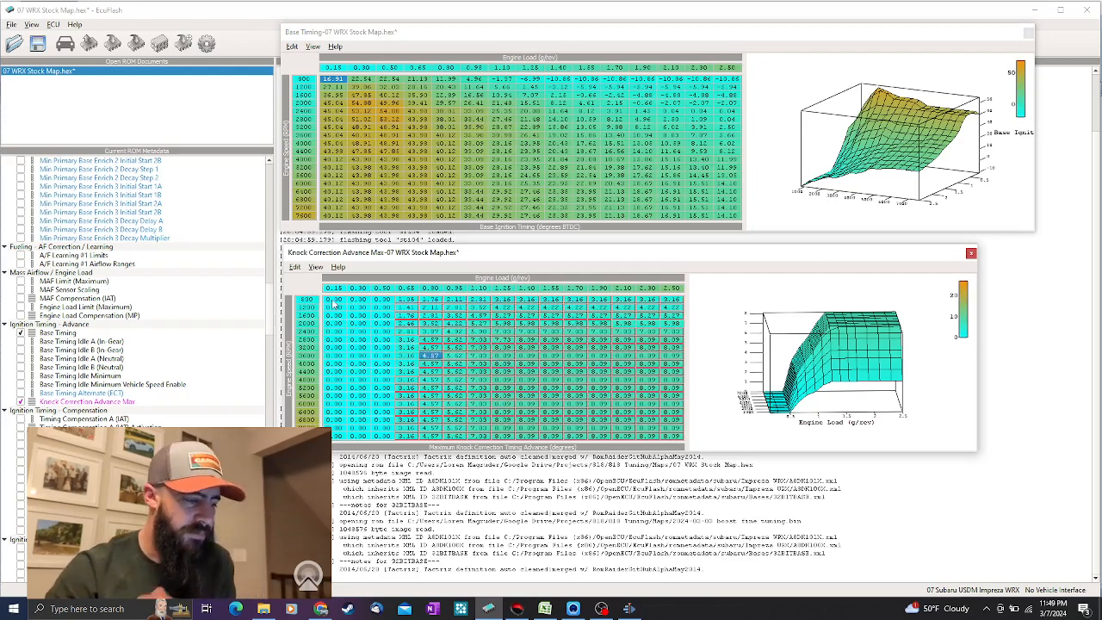
{"action": "left_click_drag", "start_coordinate": [332, 301], "coordinate": [695, 448]}
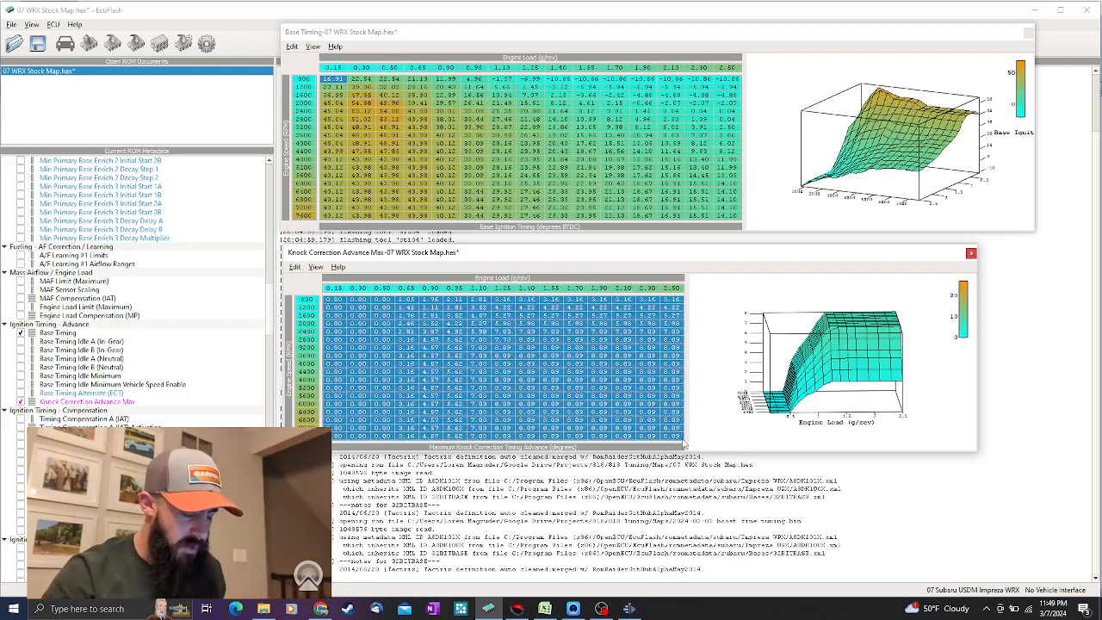
{"action": "left_click", "coordinate": [545, 608]}
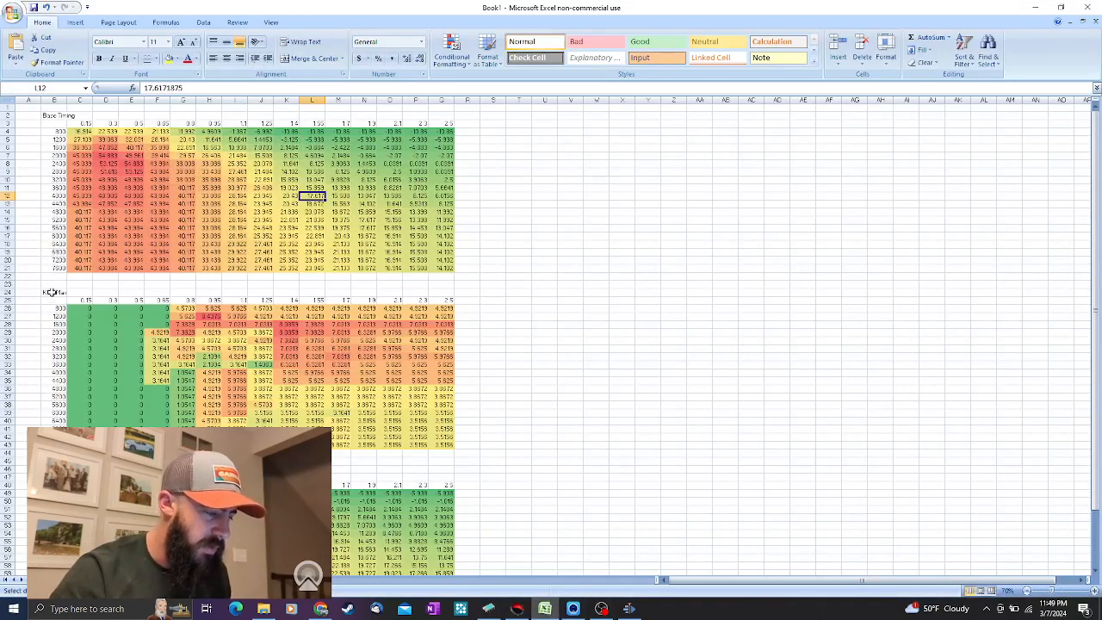
{"action": "left_click_drag", "start_coordinate": [52, 291], "coordinate": [449, 453]}
{"action": "key", "text": "ctrl+c"}
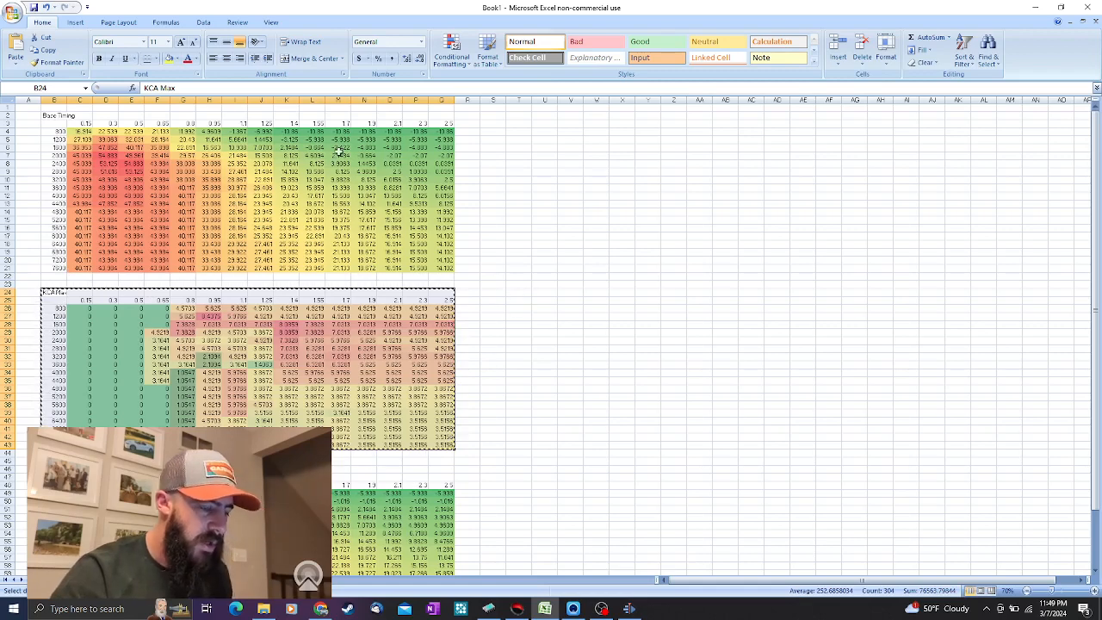
{"action": "scroll", "coordinate": [467, 319], "scroll_direction": "down", "scroll_amount": 2}
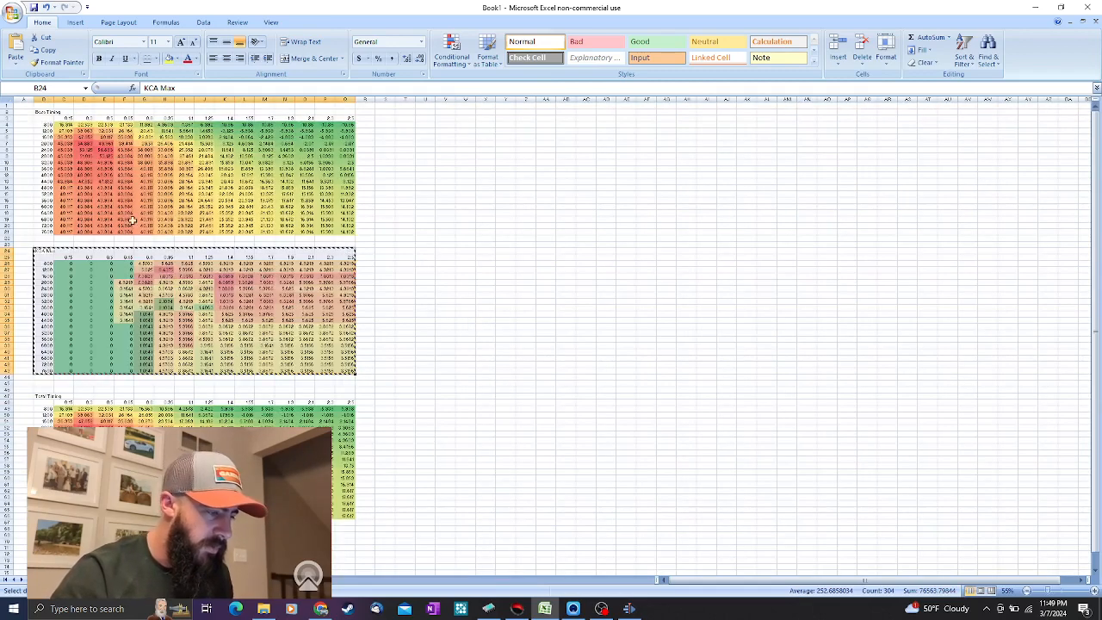
{"action": "left_click", "coordinate": [409, 250]}
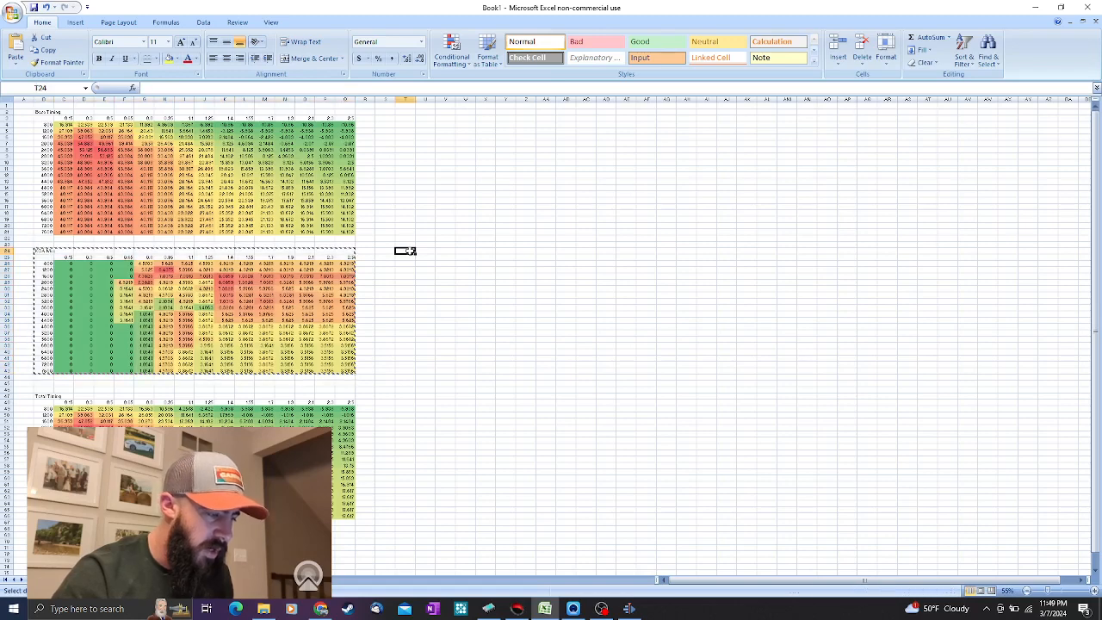
{"action": "key", "text": "ctrl+v"}
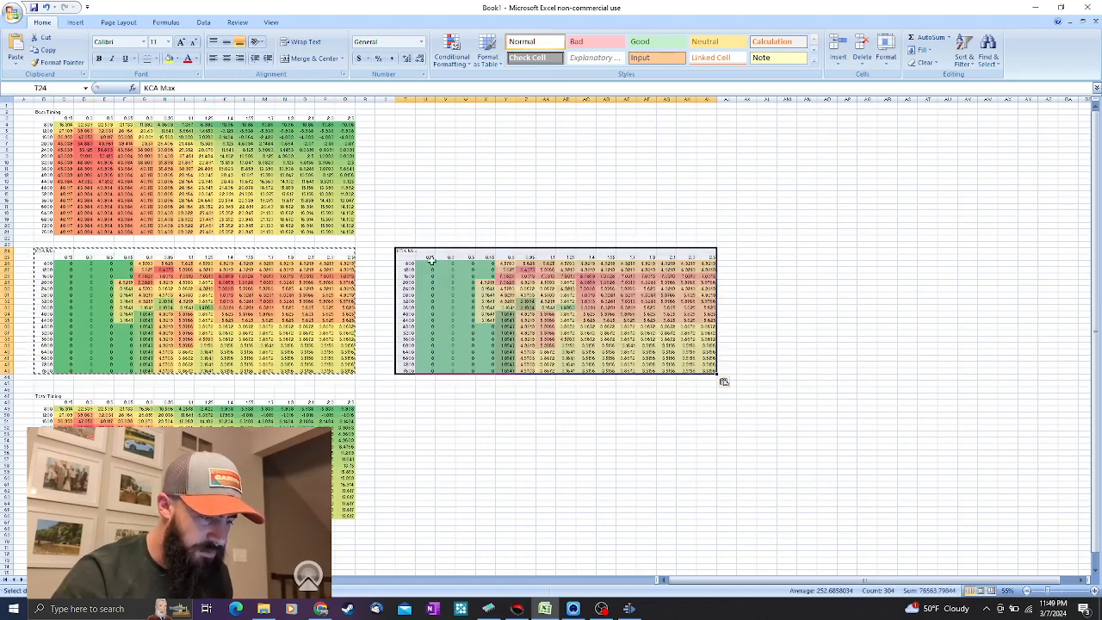
Retitle the duplicated table in T24 as "KCA Max New" and clear its values in U26:AI43, keeping the axis headers
{"action": "scroll", "coordinate": [430, 255], "scroll_direction": "up", "scroll_amount": 1}
{"action": "left_click", "coordinate": [522, 229]}
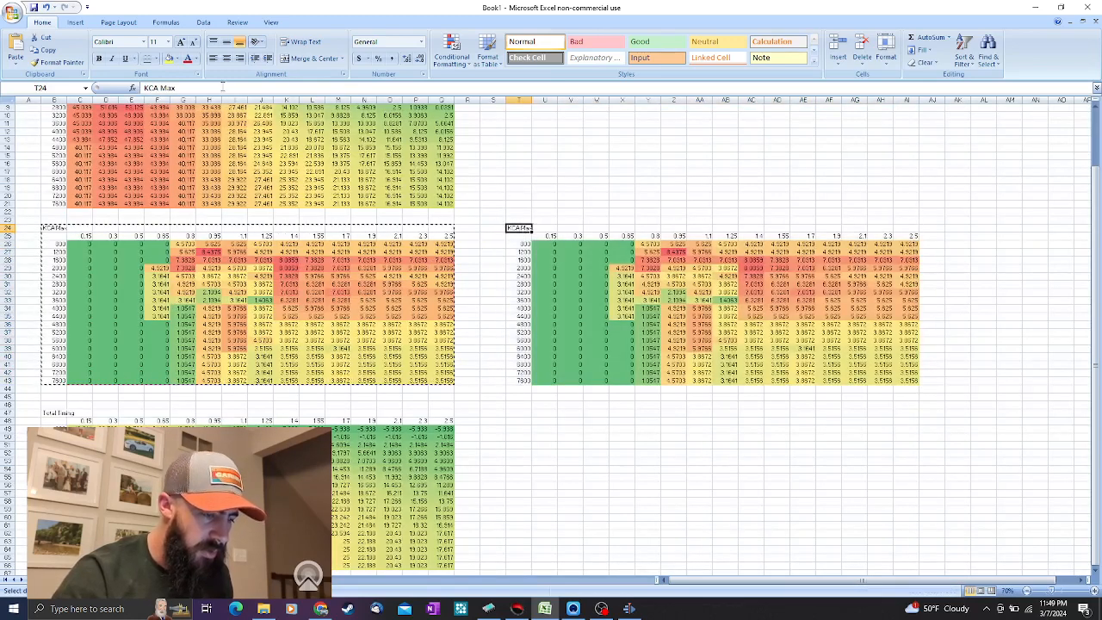
{"action": "left_click", "coordinate": [195, 88]}
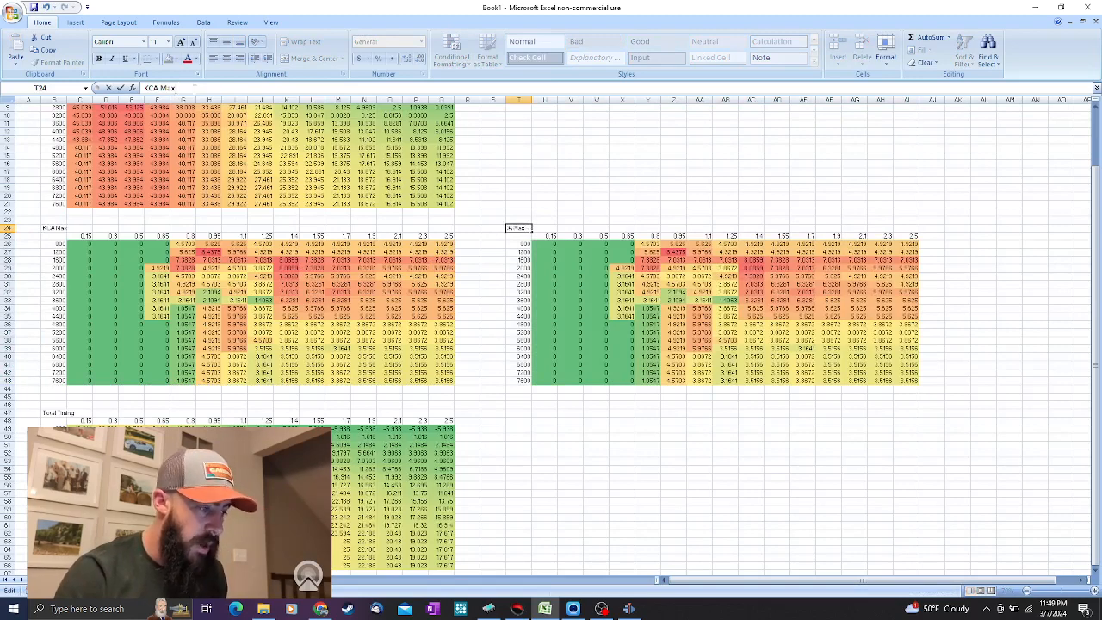
{"action": "type", "text": "New"}
{"action": "key", "text": "Return"}
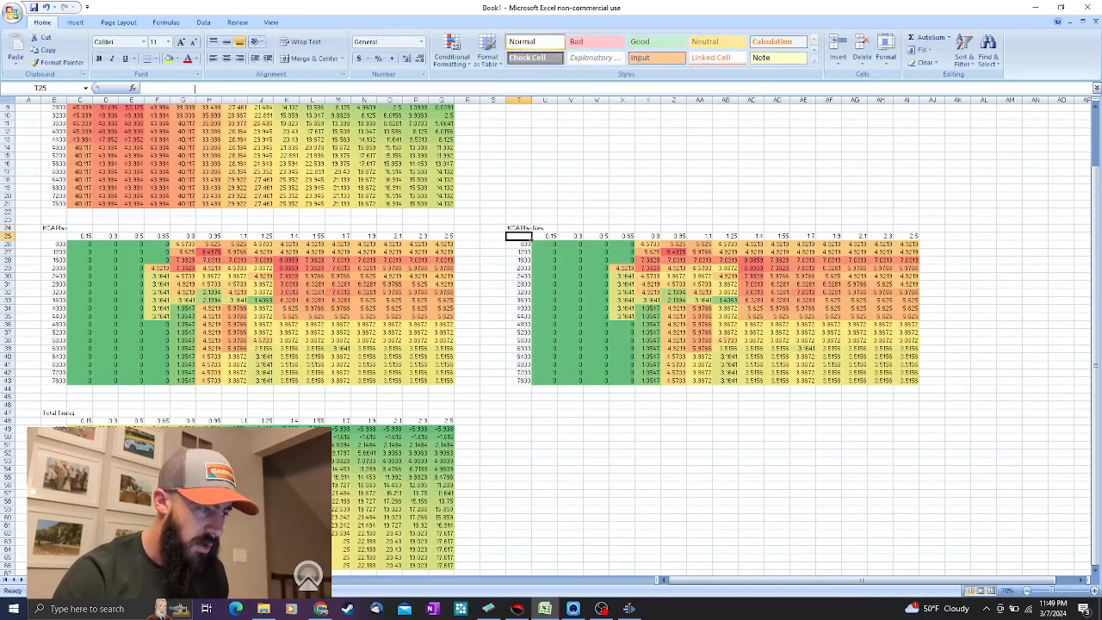
{"action": "left_click_drag", "start_coordinate": [538, 245], "coordinate": [904, 379]}
{"action": "key", "text": "Delete"}
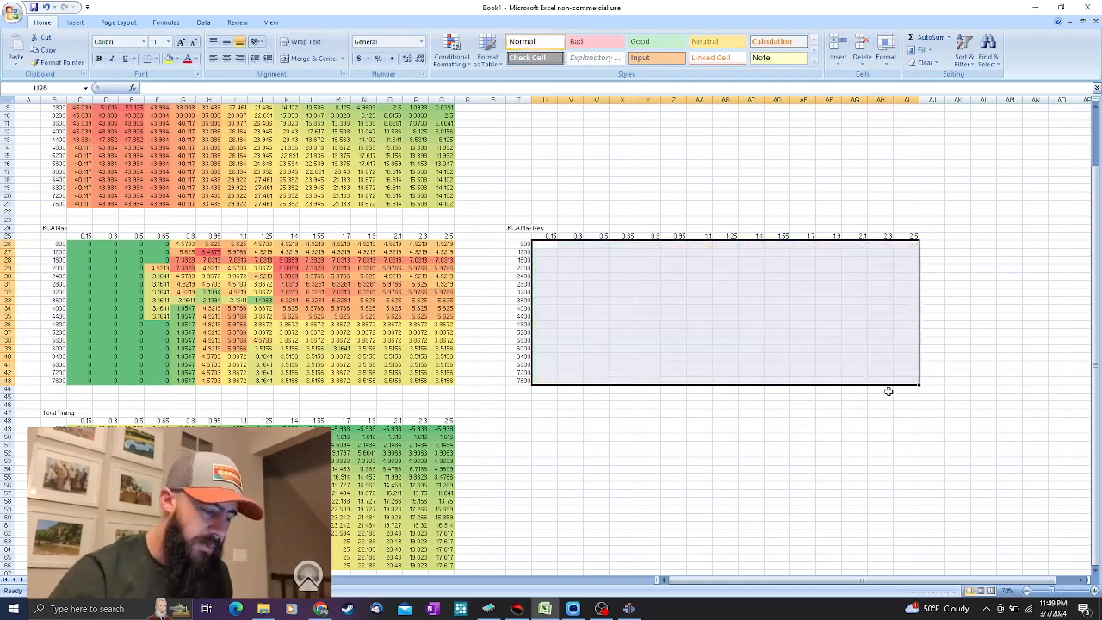
{"action": "left_click", "coordinate": [864, 510]}
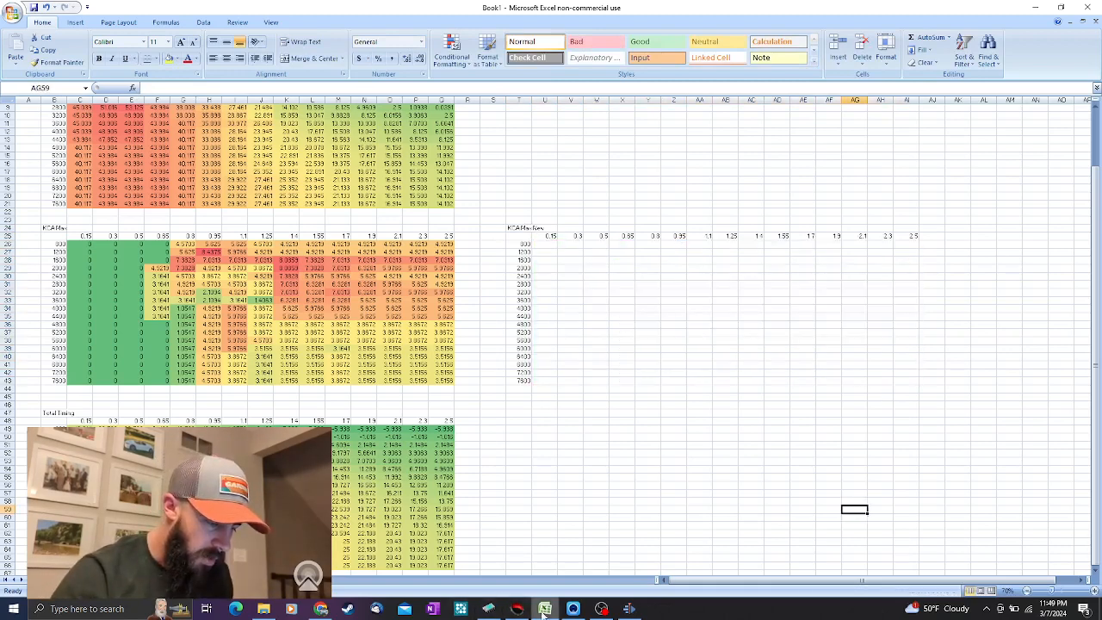
Switch to EcuFlash, copy the whole Knock Correction Advance Max table, and paste it into the KCA Max New table in Excel from U26
{"action": "left_click", "coordinate": [488, 609]}
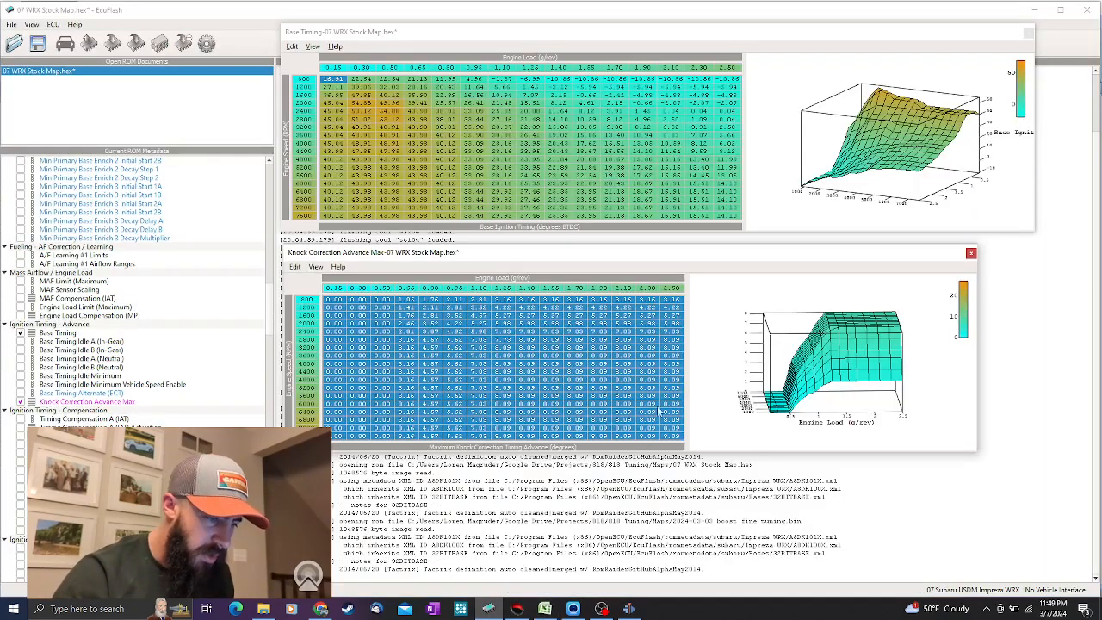
{"action": "left_click", "coordinate": [557, 365]}
{"action": "left_click_drag", "start_coordinate": [671, 437], "coordinate": [328, 296]}
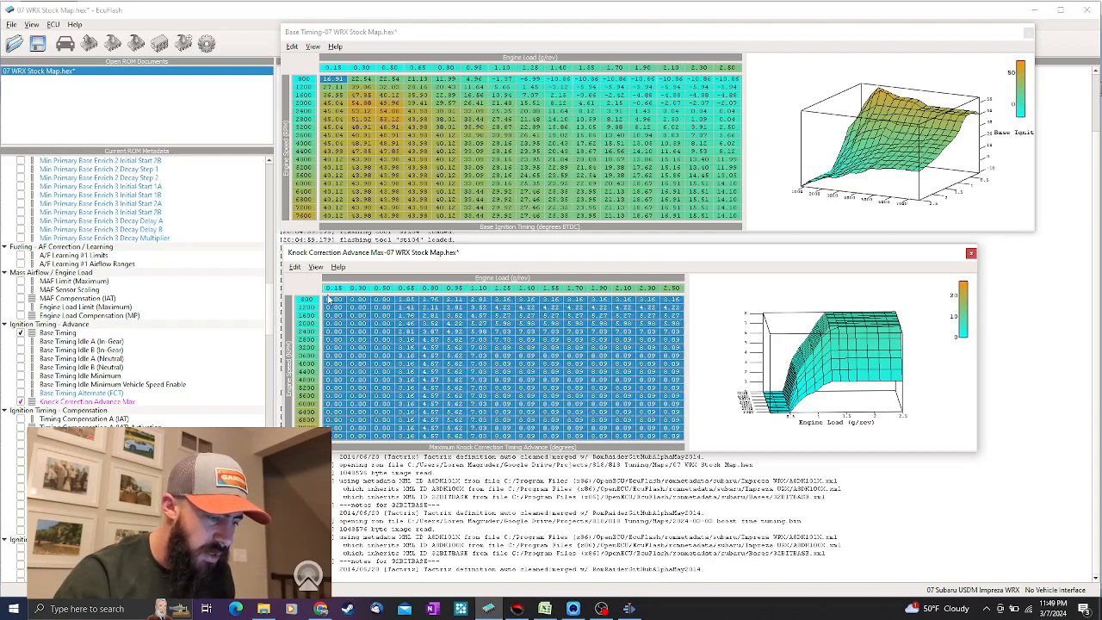
{"action": "left_click", "coordinate": [545, 609]}
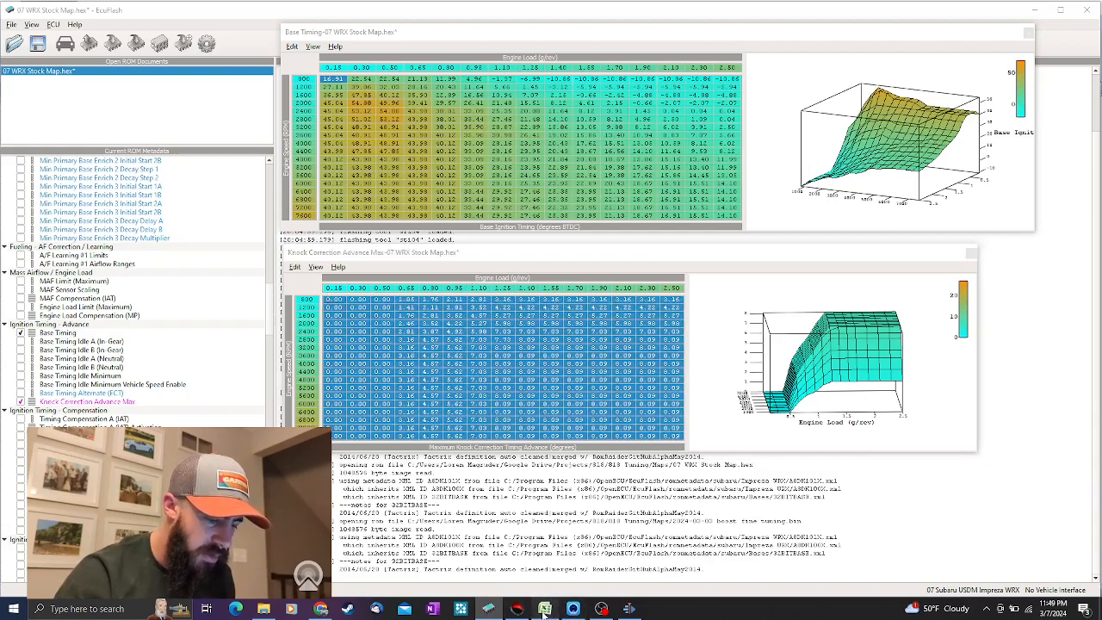
{"action": "left_click", "coordinate": [547, 247]}
{"action": "key", "text": "ctrl+v"}
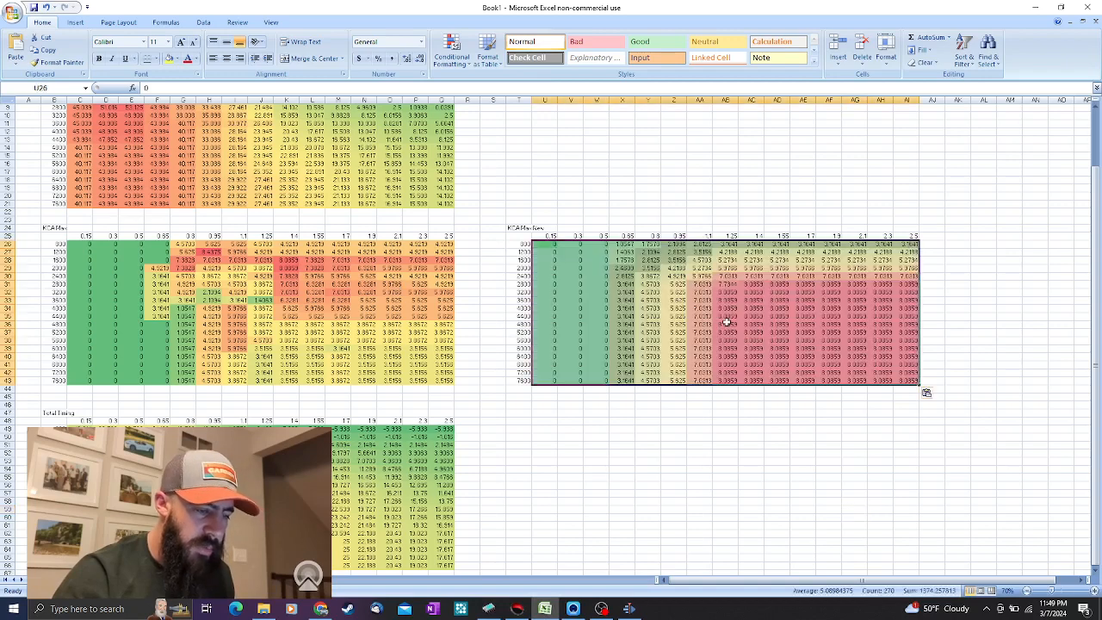
{"action": "left_click", "coordinate": [833, 466]}
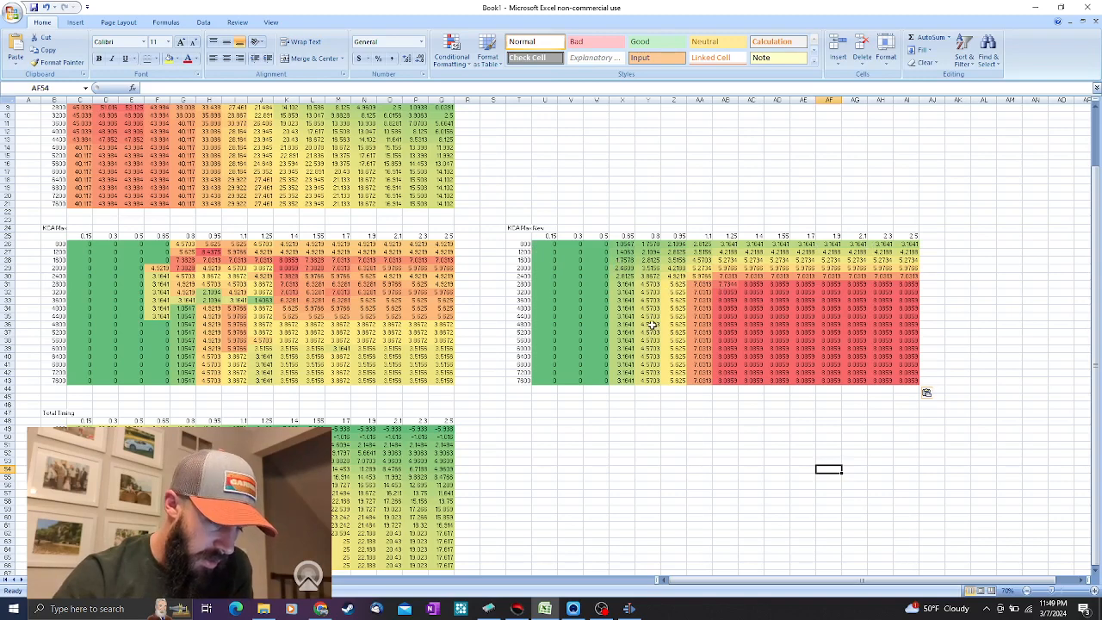
Duplicate the Base Timing table with its title and headers at T2, and retitle the copy "Base Timing New"
{"action": "scroll", "coordinate": [652, 325], "scroll_direction": "down", "scroll_amount": 1}
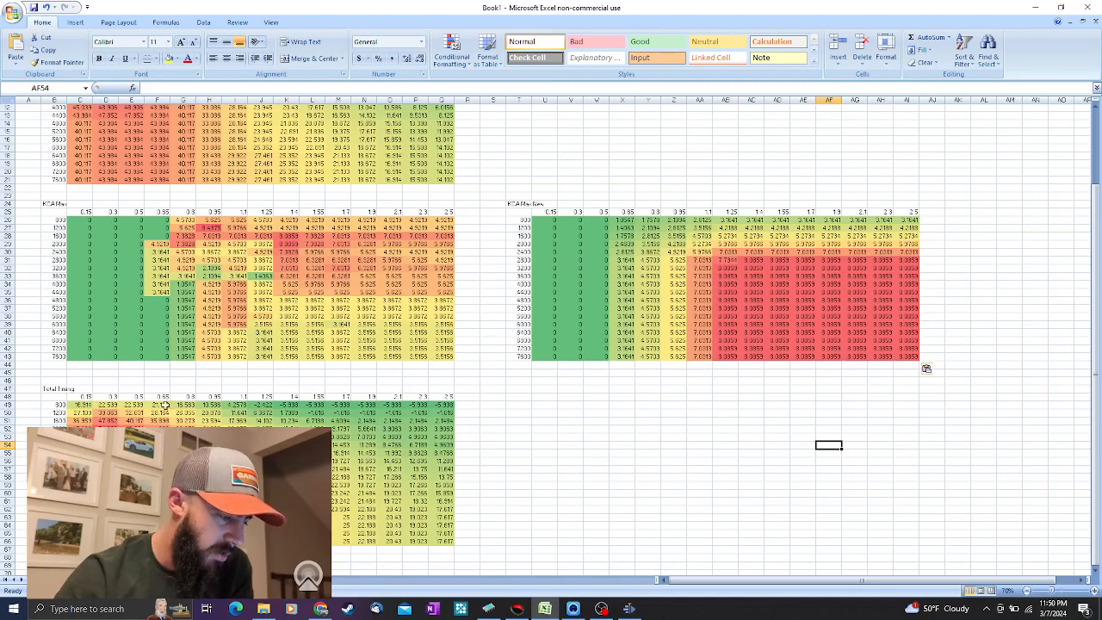
{"action": "scroll", "coordinate": [689, 326], "scroll_direction": "up", "scroll_amount": 3}
{"action": "left_click_drag", "start_coordinate": [46, 114], "coordinate": [443, 269]}
{"action": "key", "text": "ctrl+c"}
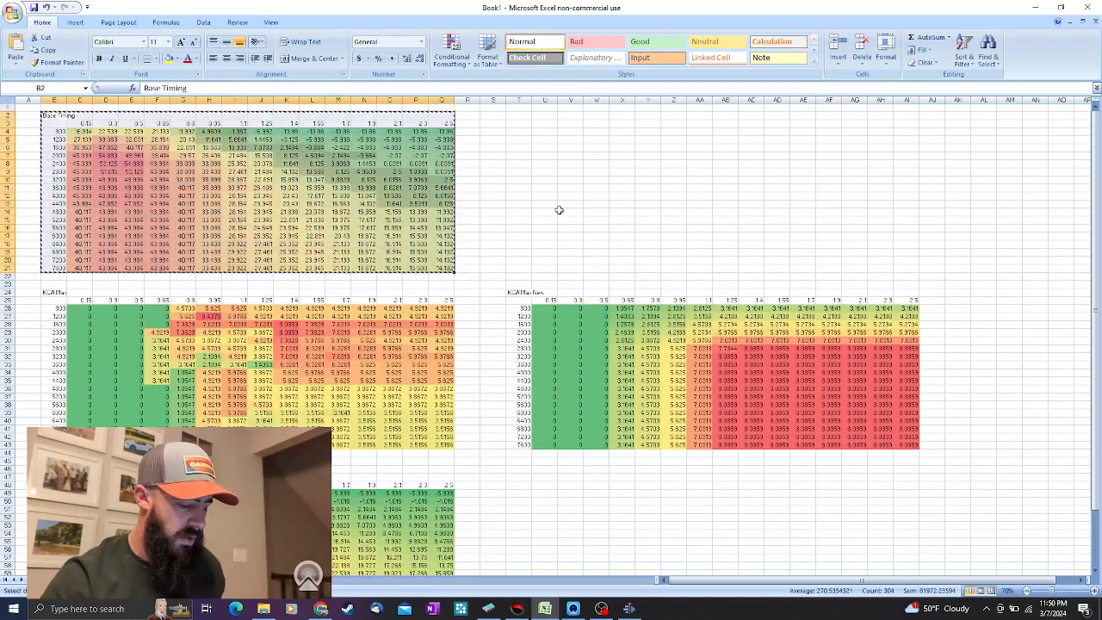
{"action": "left_click", "coordinate": [519, 117]}
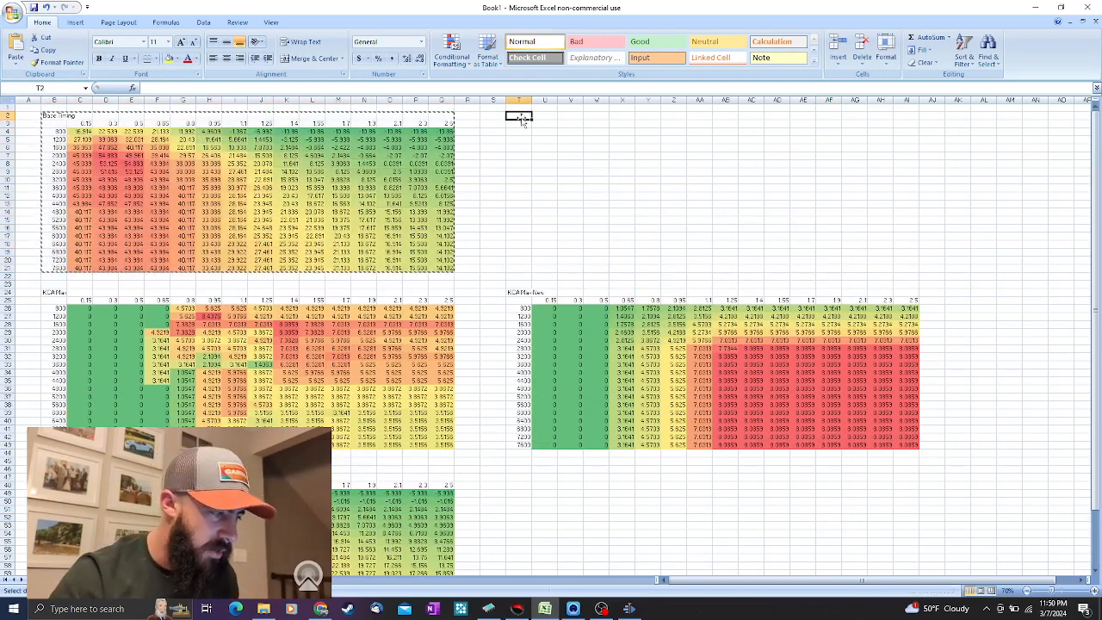
{"action": "key", "text": "ctrl+v"}
{"action": "left_click", "coordinate": [525, 117]}
{"action": "left_click", "coordinate": [221, 86]}
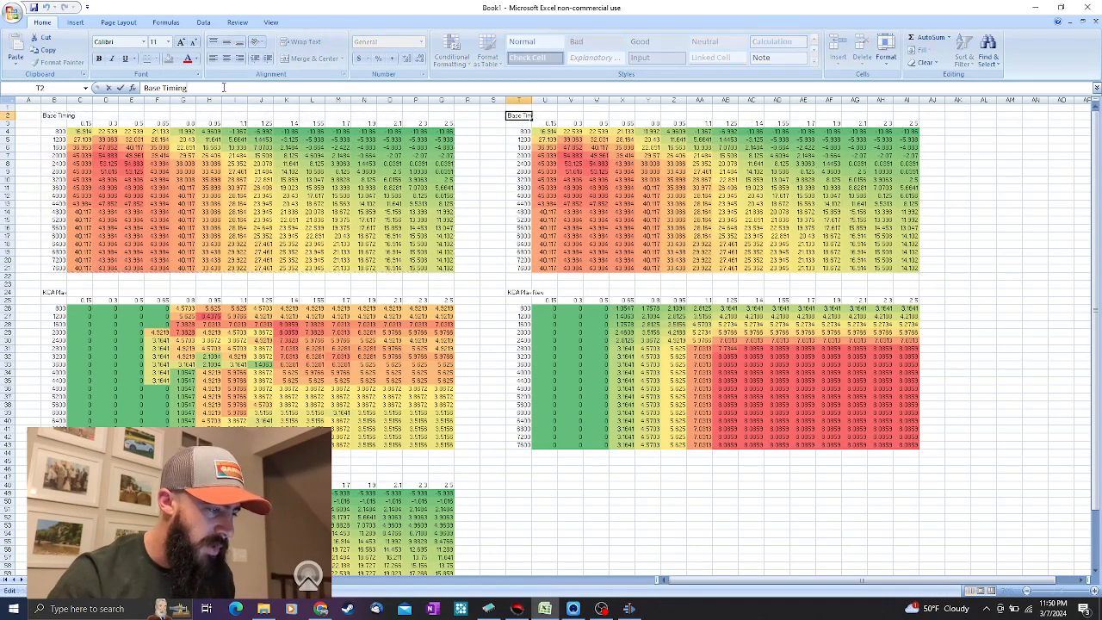
{"action": "type", "text": "New"}
{"action": "key", "text": "Return"}
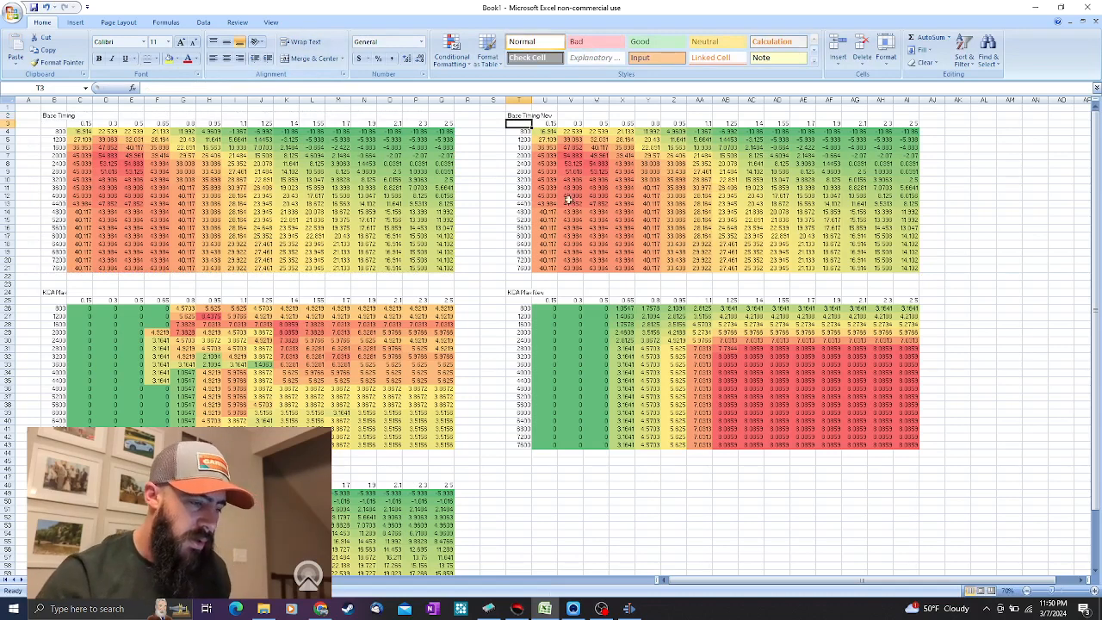
Clear the values of the Base Timing New table in U4:AI21, keeping the RPM and load headers
{"action": "left_click_drag", "start_coordinate": [544, 131], "coordinate": [904, 272]}
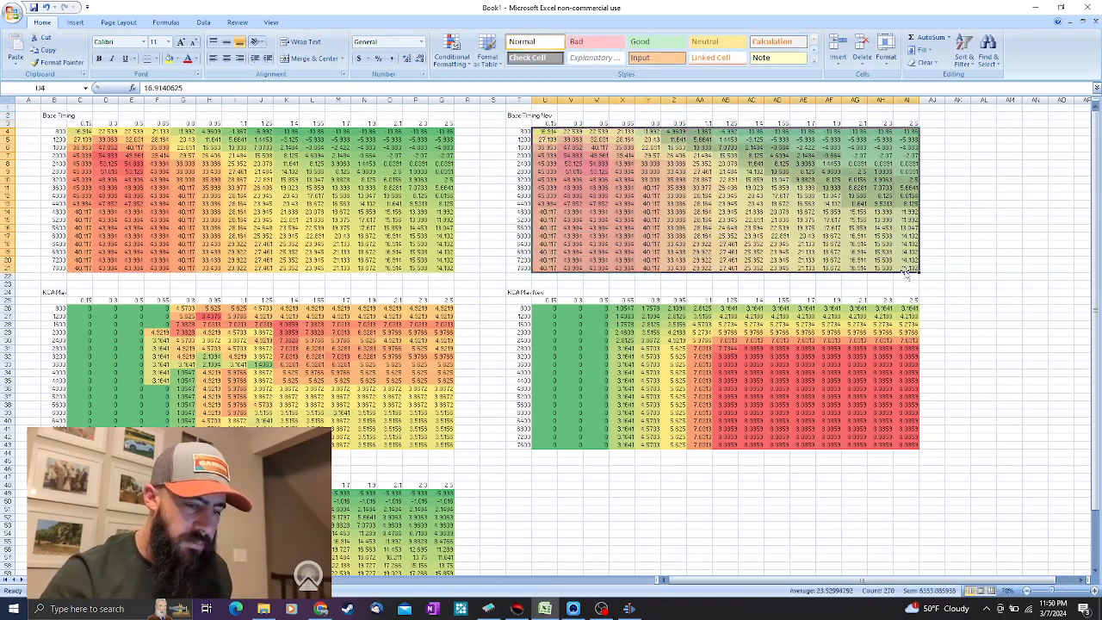
{"action": "key", "text": "Delete"}
{"action": "left_click", "coordinate": [942, 525]}
{"action": "scroll", "coordinate": [943, 525], "scroll_direction": "down", "scroll_amount": 2}
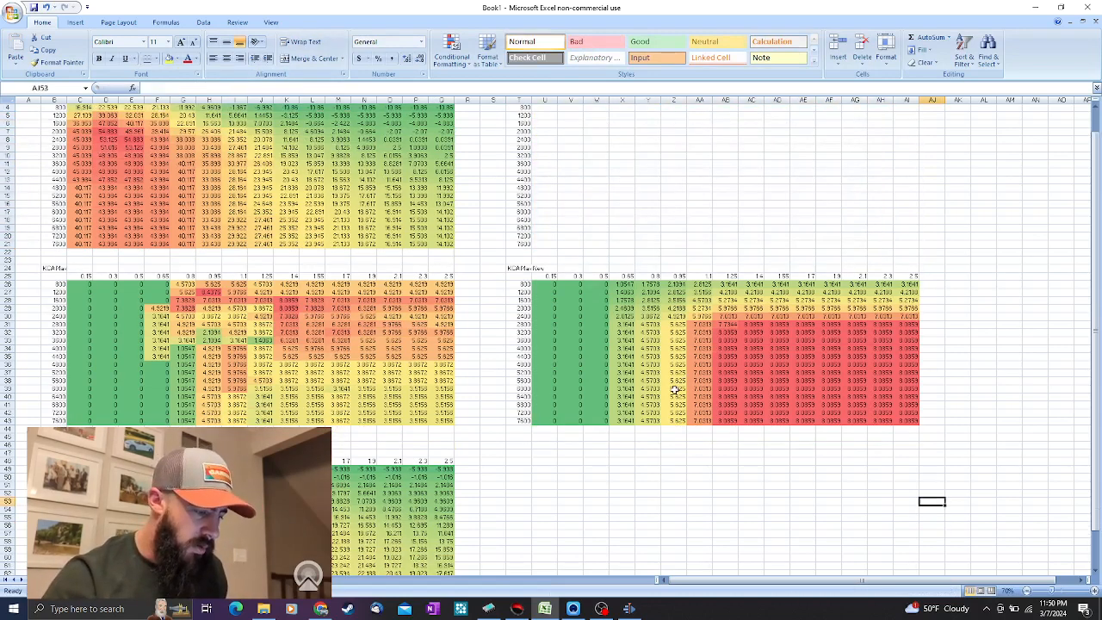
{"action": "scroll", "coordinate": [568, 290], "scroll_direction": "up", "scroll_amount": 2}
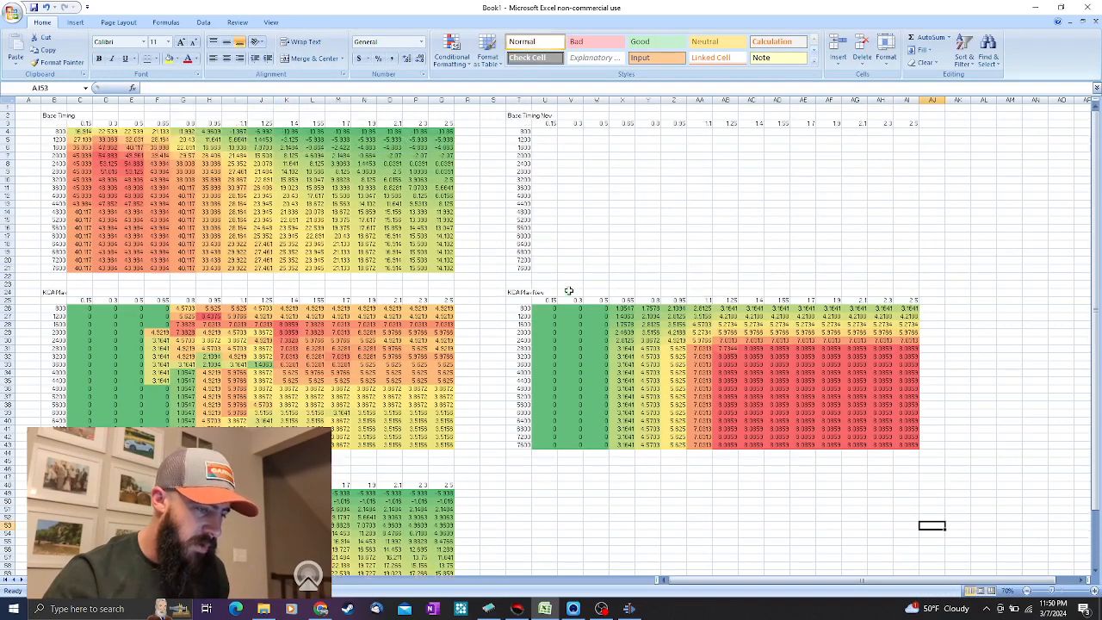
Enter the formula =C49-U26 in U4 to subtract the new KCA Max from Total Timing
{"action": "left_click", "coordinate": [548, 131]}
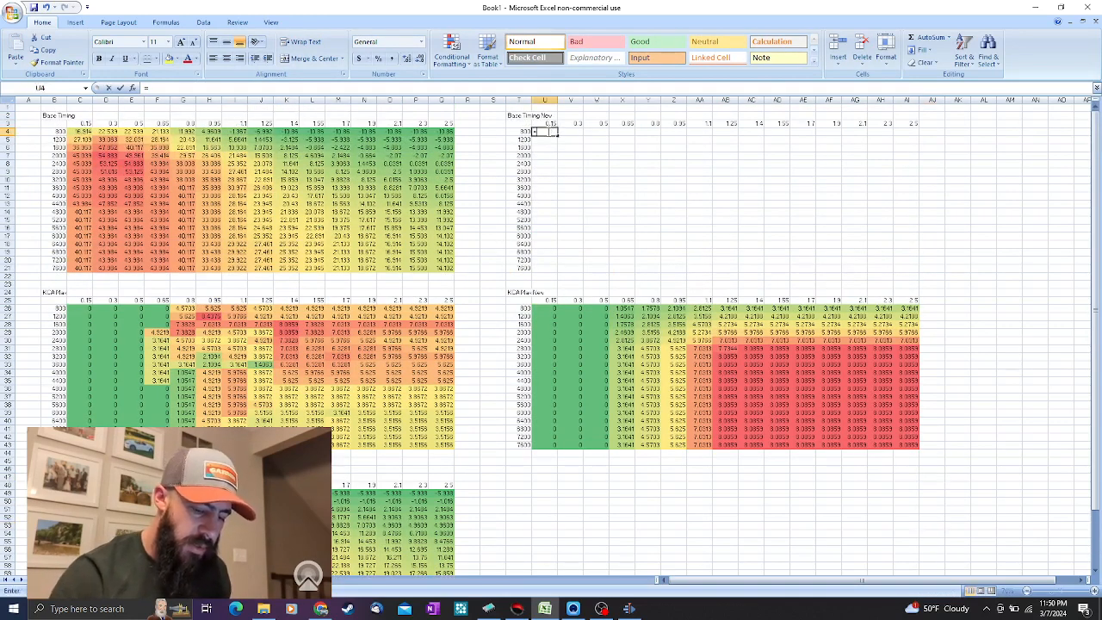
{"action": "type", "text": "=C49"}
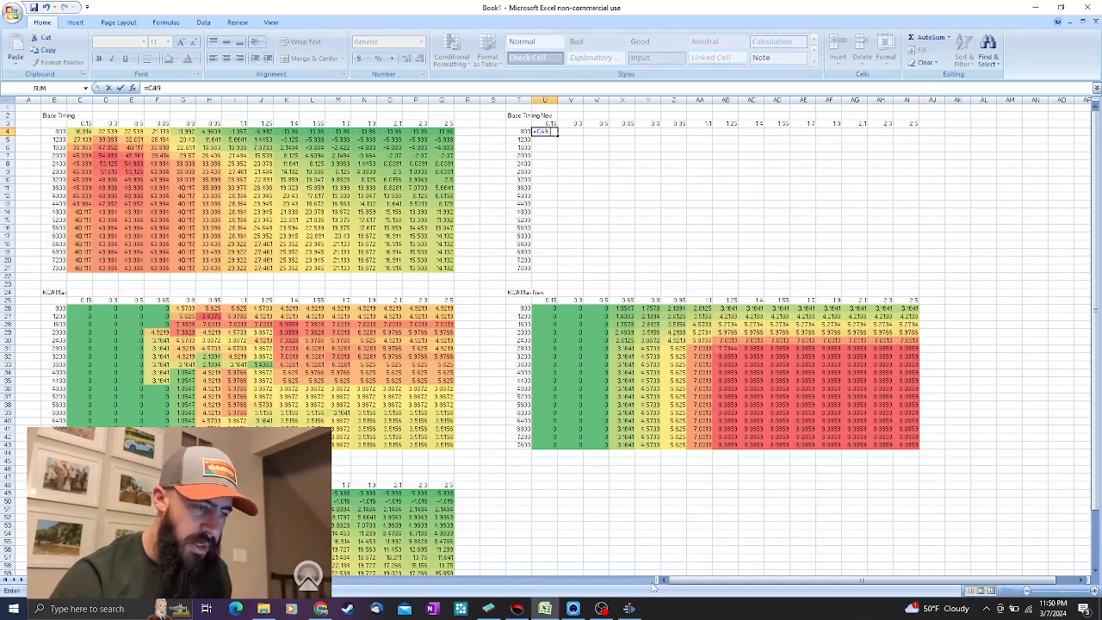
{"action": "type", "text": "/"}
{"action": "left_click", "coordinate": [551, 308]}
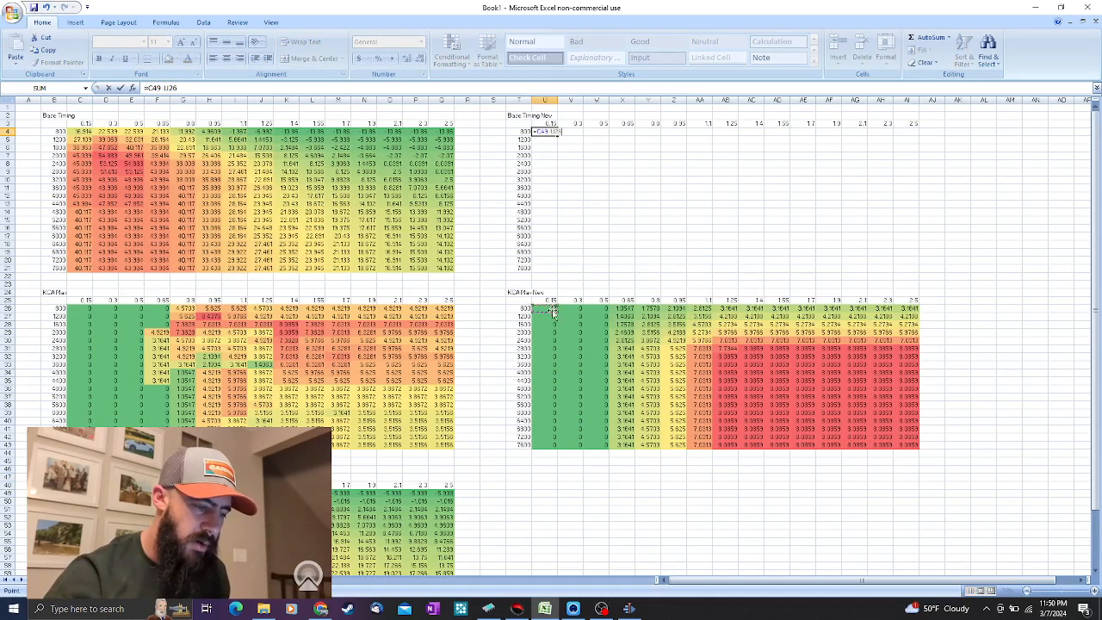
{"action": "key", "text": "Return"}
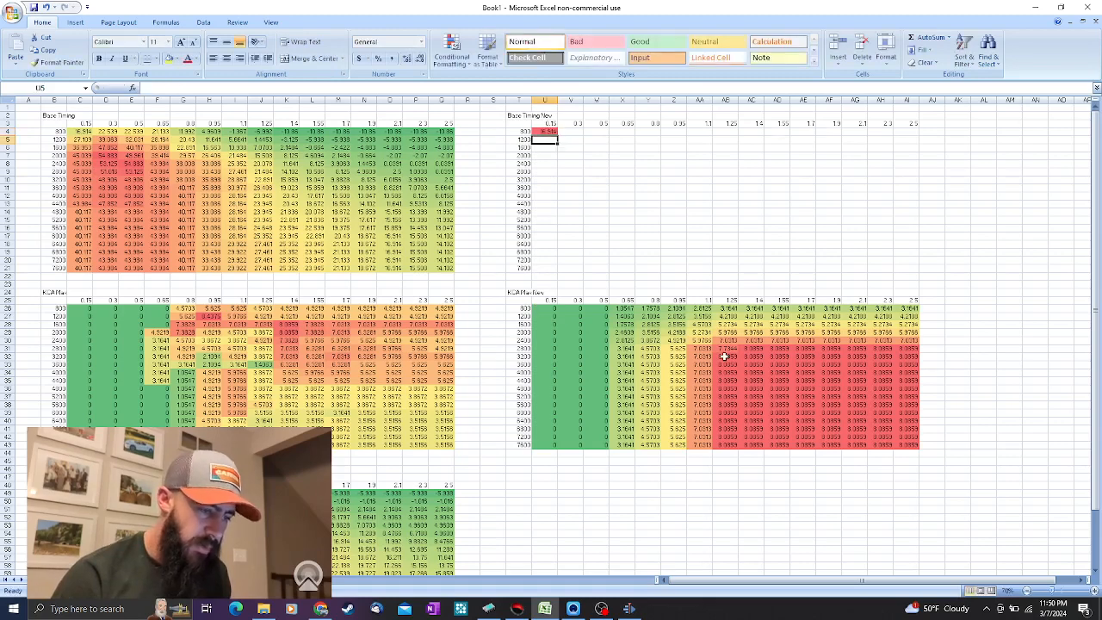
Copy the formula in U4 across the whole Base Timing New table, U4:AI21
{"action": "key", "text": "Up"}
{"action": "key", "text": "ctrl+c"}
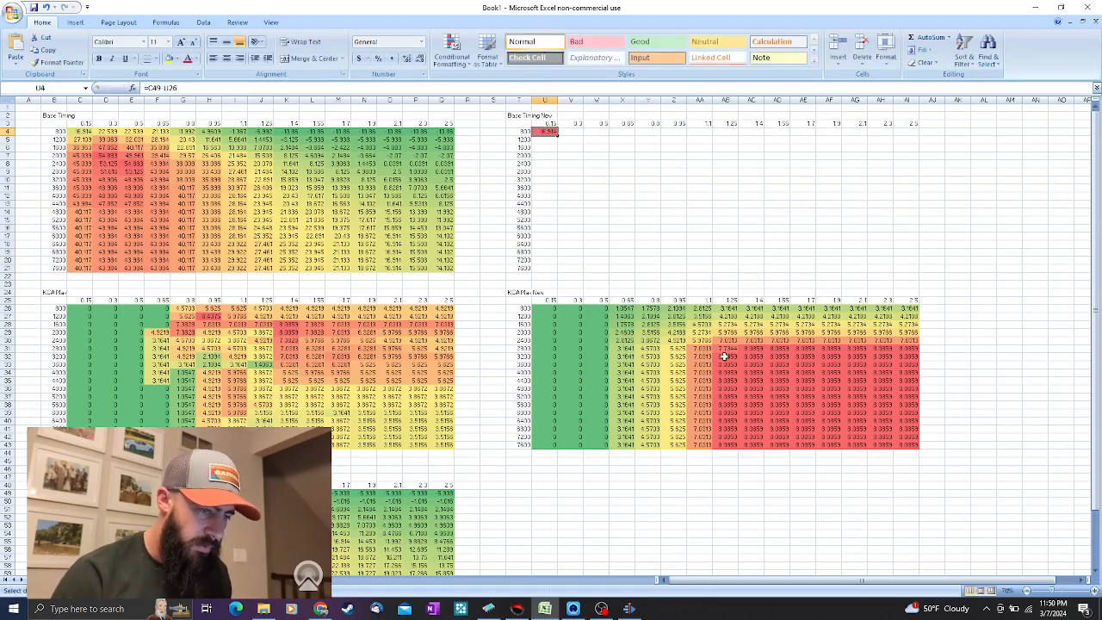
{"action": "key", "text": "shift+Down"}
{"action": "key", "text": "shift+Down"}
{"action": "key", "text": "shift+Down"}
{"action": "key", "text": "shift+Down"}
{"action": "key", "text": "shift+Down"}
{"action": "key", "text": "shift+Down"}
{"action": "key", "text": "shift+Down"}
{"action": "key", "text": "shift+Down"}
{"action": "key", "text": "shift+Down"}
{"action": "key", "text": "shift+Down"}
{"action": "key", "text": "shift+Down"}
{"action": "key", "text": "shift+Down"}
{"action": "key", "text": "shift+Down"}
{"action": "key", "text": "shift+Down"}
{"action": "key", "text": "shift+Down"}
{"action": "key", "text": "shift+Down"}
{"action": "key", "text": "shift+Down"}
{"action": "key", "text": "shift+Right"}
{"action": "key", "text": "shift+Right"}
{"action": "key", "text": "shift+Right"}
{"action": "key", "text": "shift+Right"}
{"action": "key", "text": "shift+Right"}
{"action": "key", "text": "shift+Right"}
{"action": "key", "text": "shift+Right"}
{"action": "key", "text": "shift+Right"}
{"action": "key", "text": "shift+Right"}
{"action": "key", "text": "shift+Right"}
{"action": "key", "text": "shift+Right"}
{"action": "key", "text": "shift+Right"}
{"action": "key", "text": "shift+Right"}
{"action": "key", "text": "shift+Right"}
{"action": "key", "text": "shift+Right"}
{"action": "key", "text": "shift+Right"}
{"action": "key", "text": "shift+Right"}
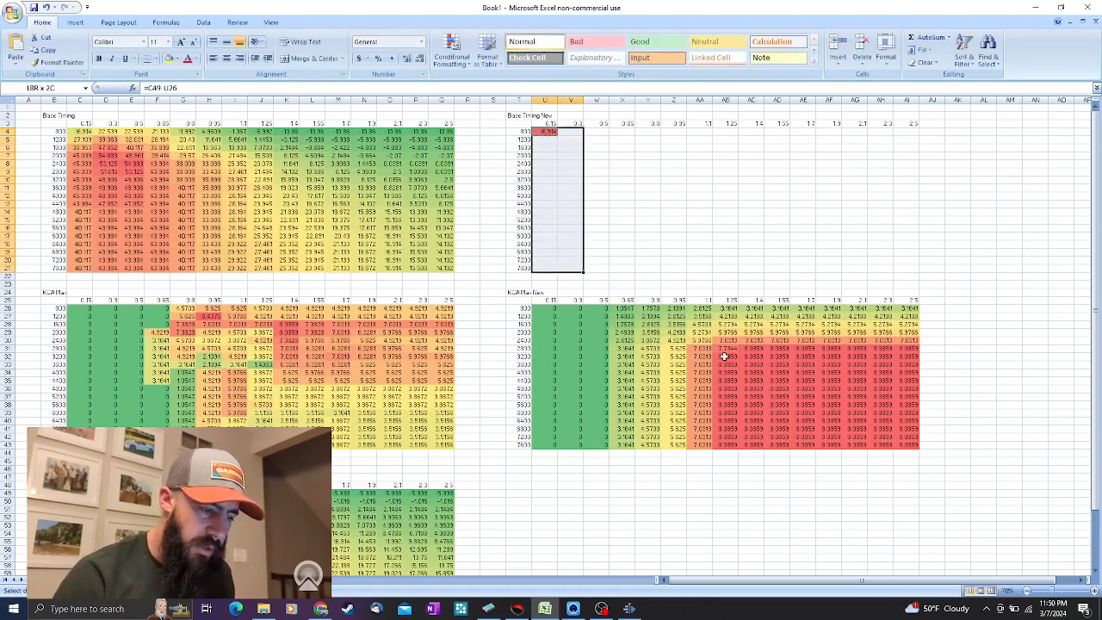
{"action": "key", "text": "shift+Left"}
{"action": "key", "text": "shift+Left"}
{"action": "key", "text": "shift+Left"}
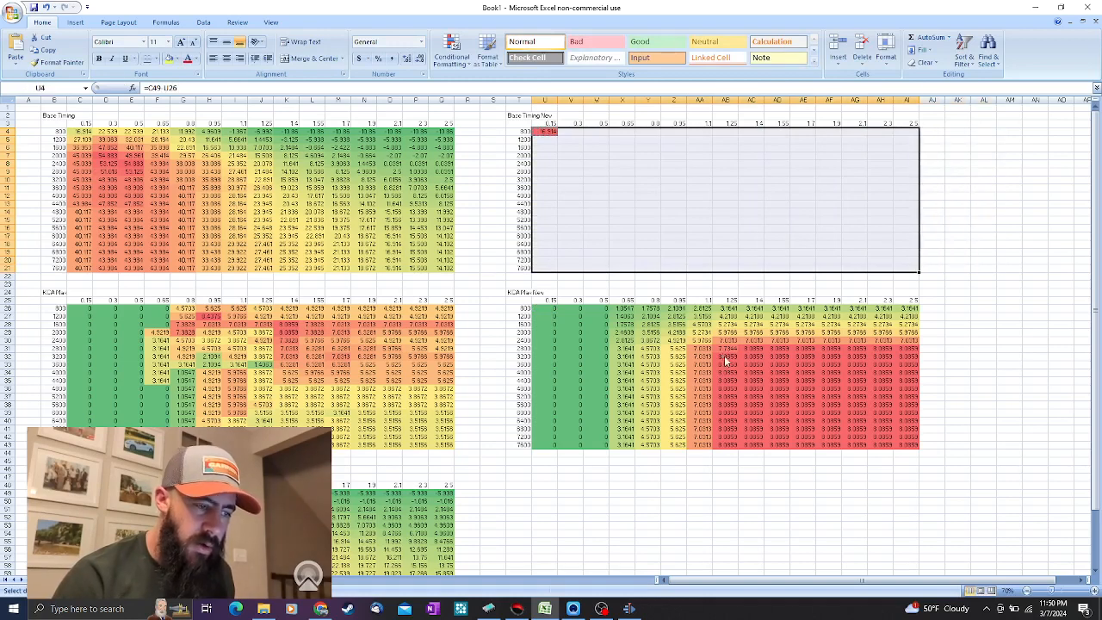
{"action": "key", "text": "ctrl+v"}
{"action": "left_click", "coordinate": [981, 335]}
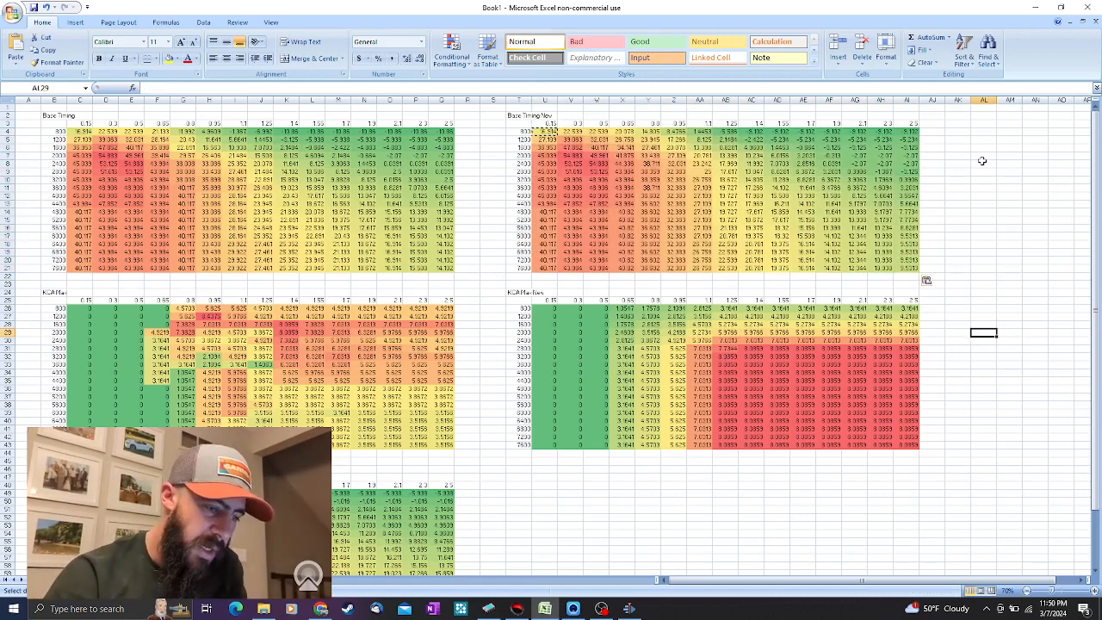
{"action": "left_click", "coordinate": [981, 195]}
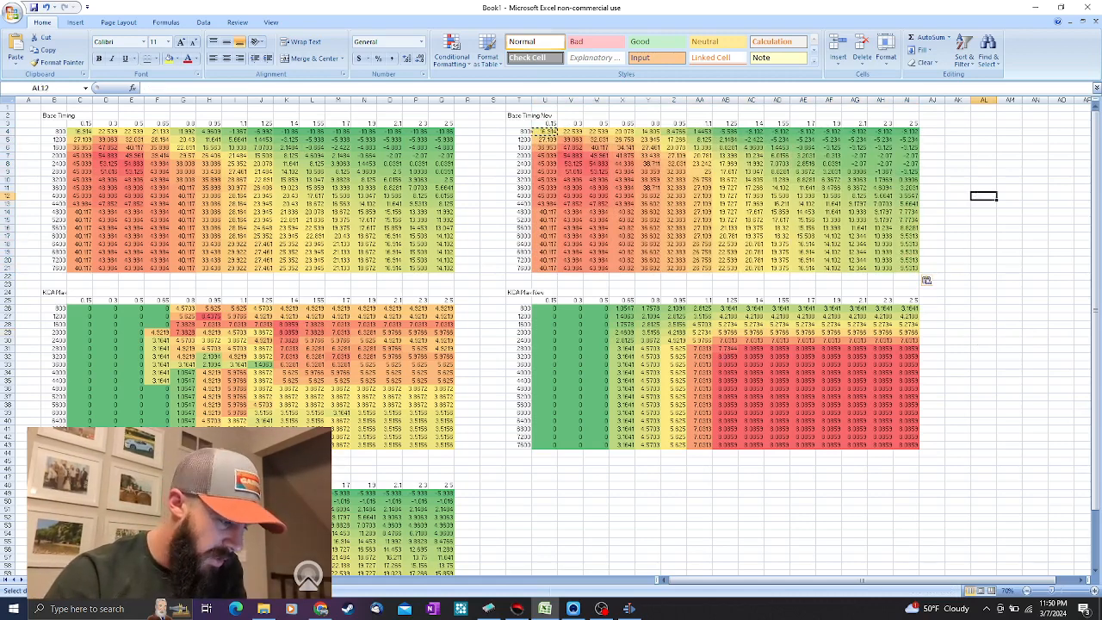
Duplicate the Total Timing table B47:Q66, with its title and headers, at T47
{"action": "scroll", "coordinate": [258, 344], "scroll_direction": "down", "scroll_amount": 5}
{"action": "left_click_drag", "start_coordinate": [52, 355], "coordinate": [440, 511]}
{"action": "key", "text": "ctrl+c"}
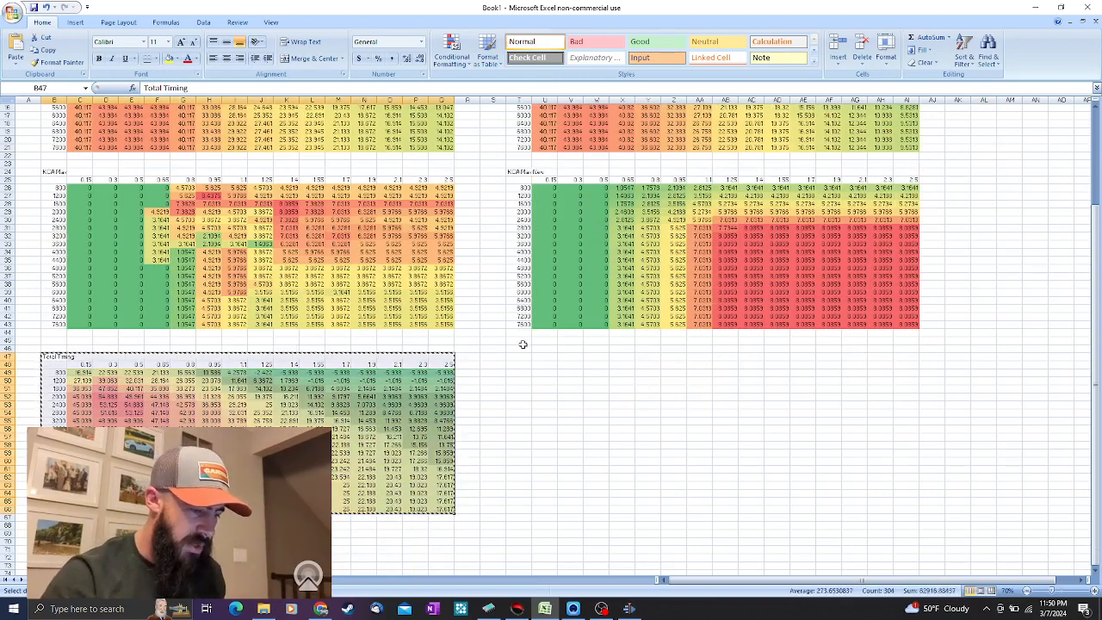
{"action": "left_click", "coordinate": [521, 356]}
{"action": "key", "text": "ctrl+v"}
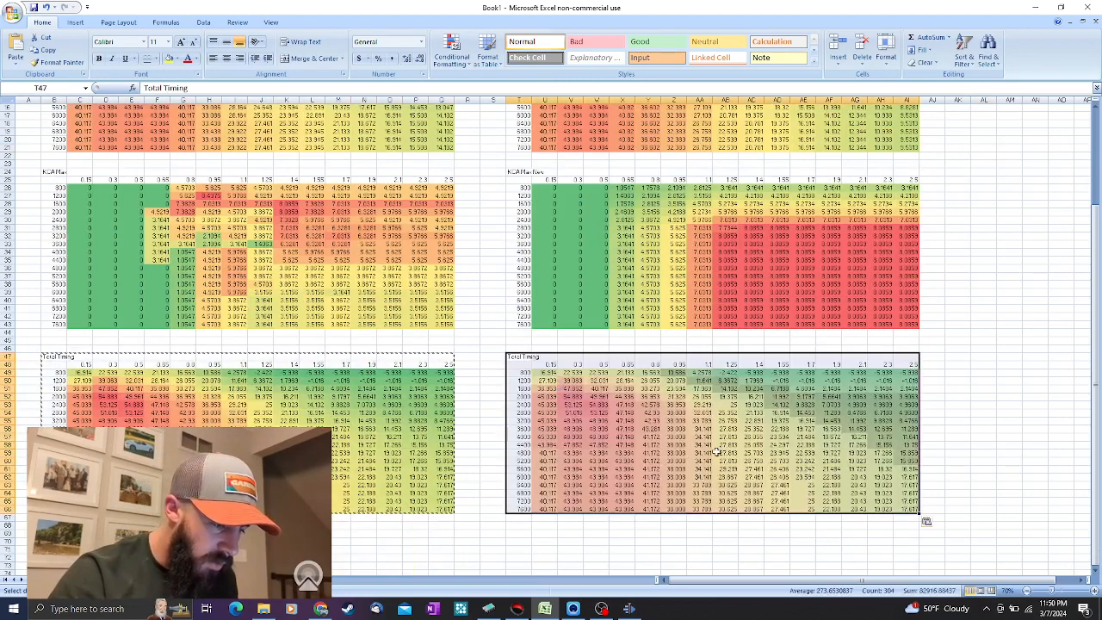
Clear the values of the copied Total Timing table in U49:AI66, keeping the RPM and load headers
{"action": "left_click_drag", "start_coordinate": [537, 372], "coordinate": [916, 510]}
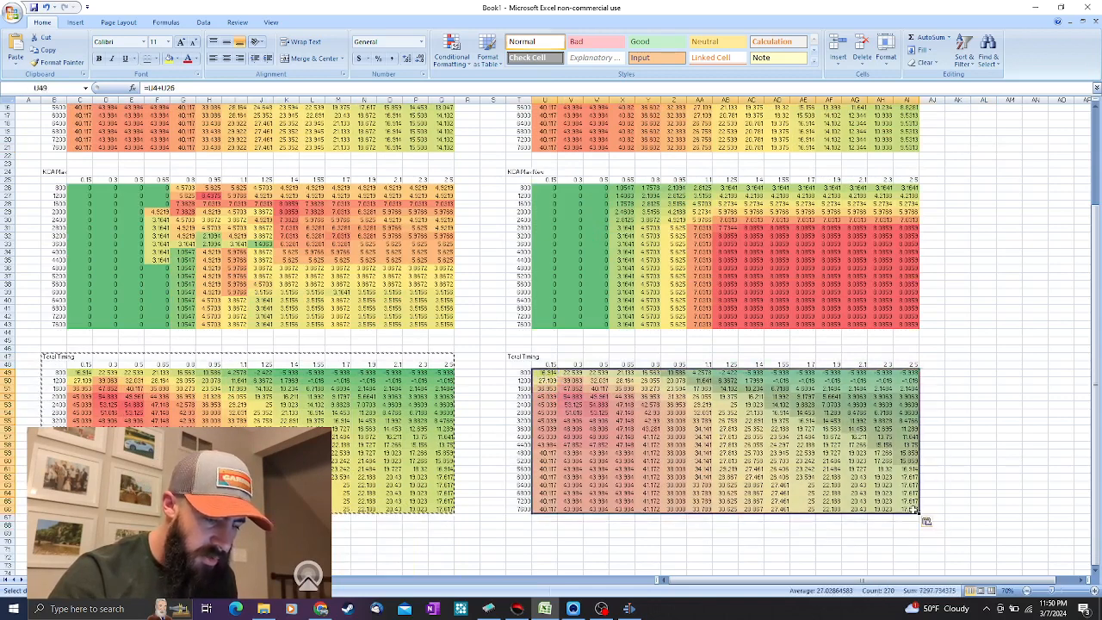
{"action": "key", "text": "Delete"}
{"action": "left_click", "coordinate": [938, 485]}
{"action": "scroll", "coordinate": [941, 404], "scroll_direction": "up", "scroll_amount": 5}
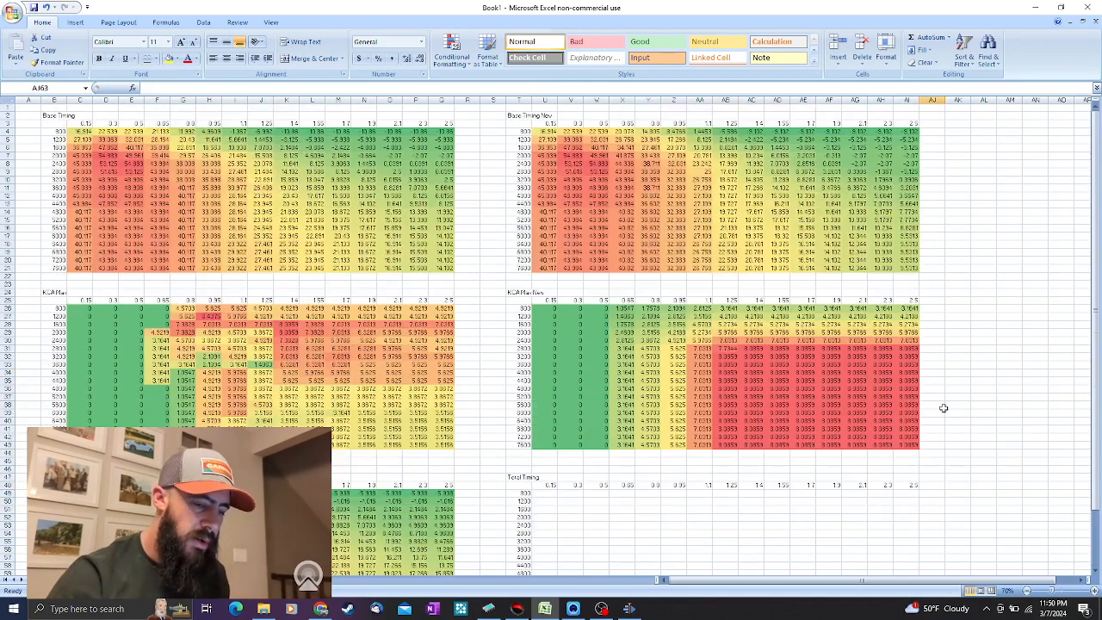
Enter the formula =U4+U26 in U49 to add the new Base Timing and the new KCA Max
{"action": "left_click", "coordinate": [549, 493]}
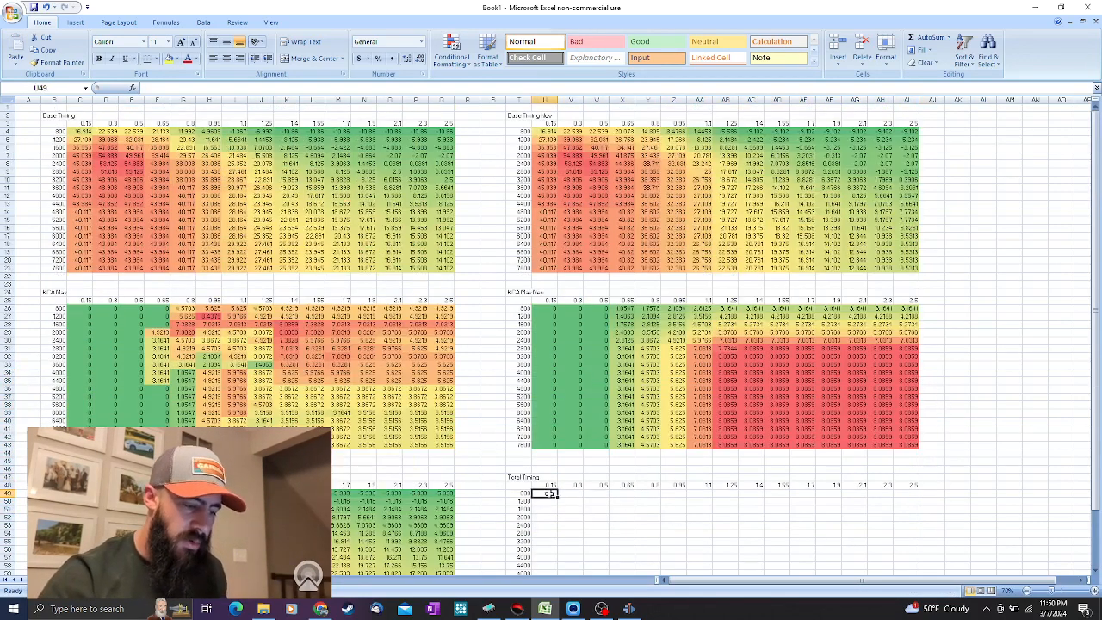
{"action": "type", "text": "="}
{"action": "left_click", "coordinate": [548, 131]}
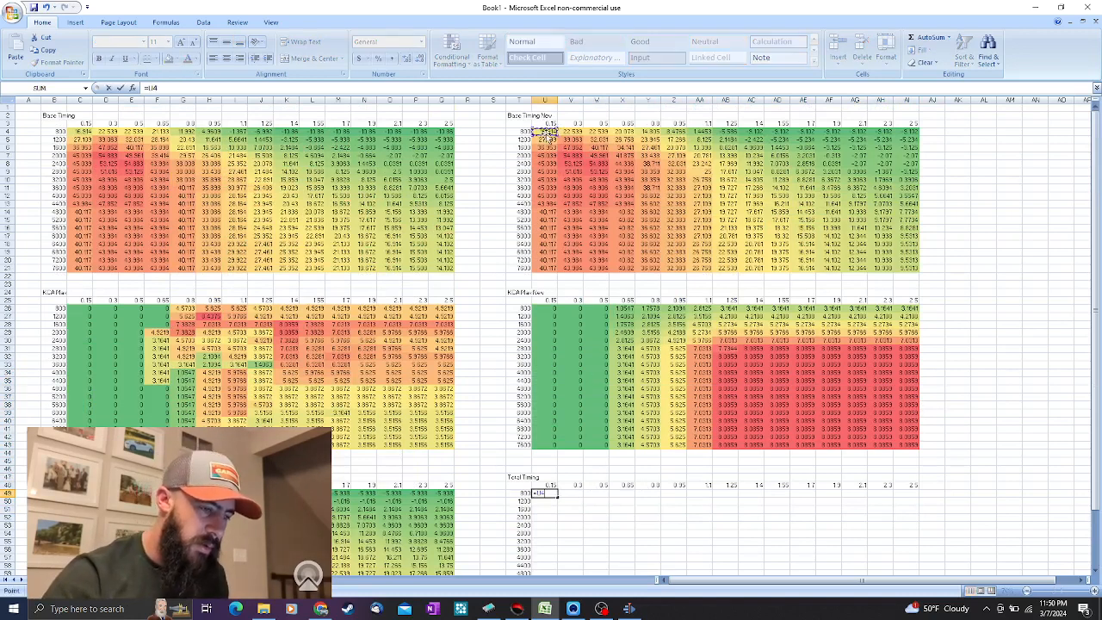
{"action": "left_click", "coordinate": [553, 307]}
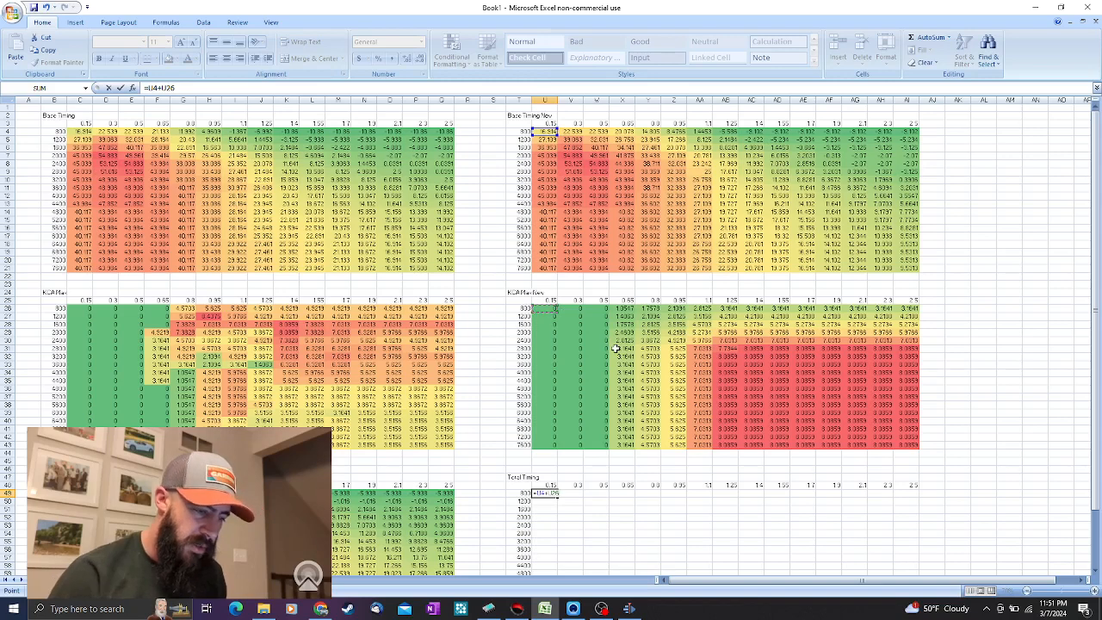
{"action": "key", "text": "Return"}
{"action": "key", "text": "Up"}
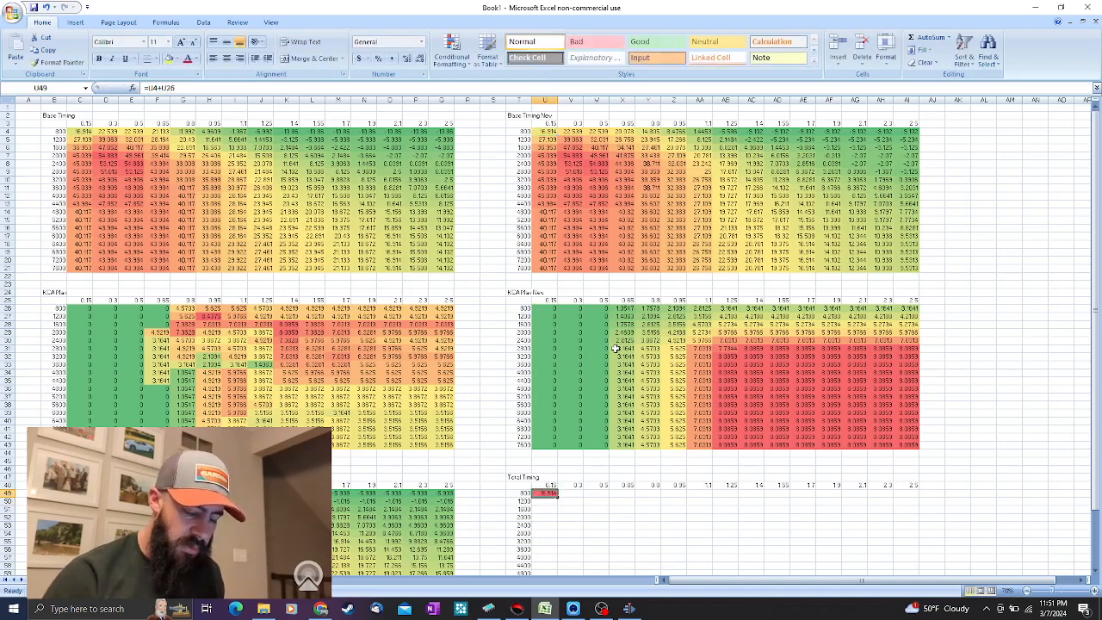
Fill the formula in U49 across the whole copied Total Timing table, U49:AI66
{"action": "scroll", "coordinate": [617, 353], "scroll_direction": "down", "scroll_amount": 3}
{"action": "scroll", "coordinate": [848, 414], "scroll_direction": "down", "scroll_amount": 3}
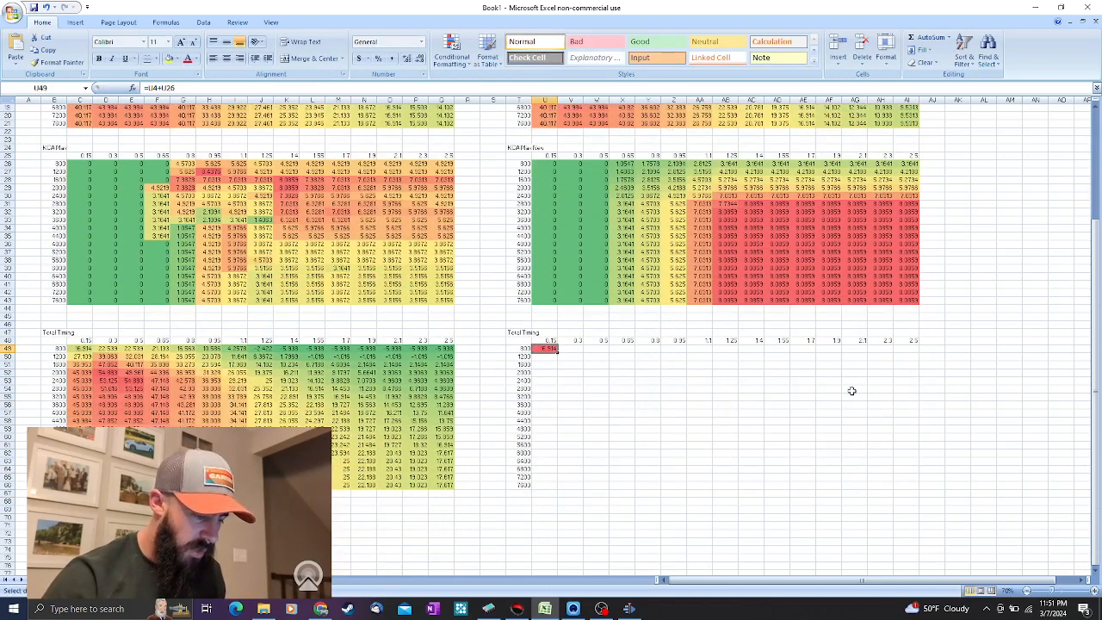
{"action": "key", "text": "shift+Down"}
{"action": "key", "text": "shift+Down"}
{"action": "key", "text": "shift+Down"}
{"action": "key", "text": "shift+Down"}
{"action": "key", "text": "shift+Down"}
{"action": "key", "text": "shift+Down"}
{"action": "key", "text": "shift+Down"}
{"action": "key", "text": "shift+Down"}
{"action": "key", "text": "shift+Down"}
{"action": "key", "text": "shift+Down"}
{"action": "key", "text": "shift+Down"}
{"action": "key", "text": "shift+Down"}
{"action": "key", "text": "shift+Down"}
{"action": "key", "text": "shift+Down"}
{"action": "key", "text": "shift+Down"}
{"action": "key", "text": "shift+Down"}
{"action": "key", "text": "shift+Down"}
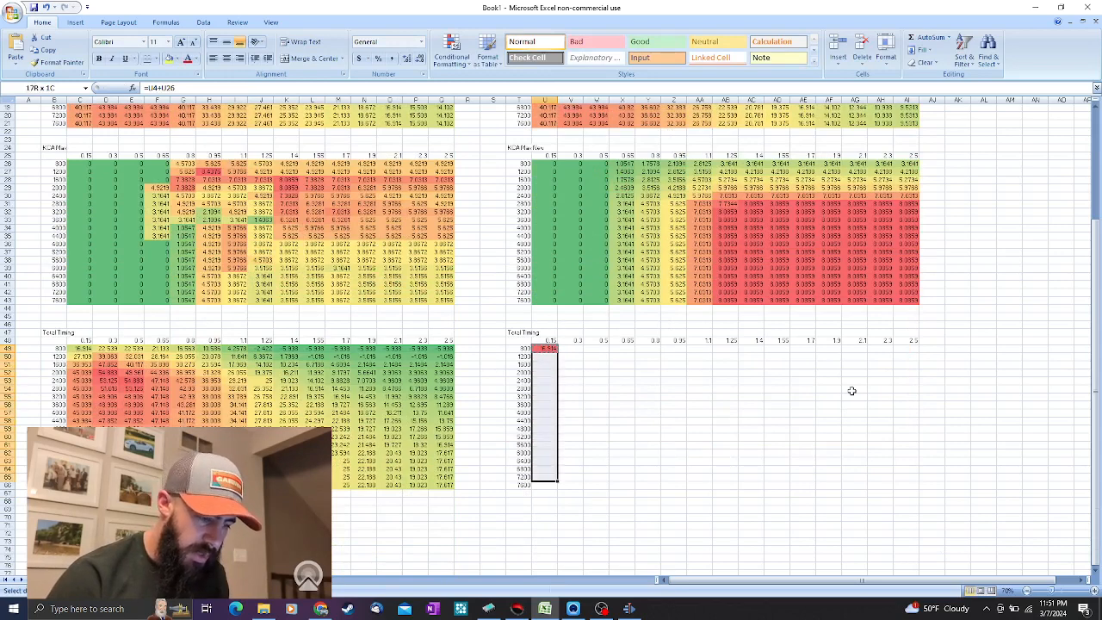
{"action": "key", "text": "shift+Right"}
{"action": "key", "text": "shift+Right"}
{"action": "key", "text": "shift+Right"}
{"action": "key", "text": "shift+Right"}
{"action": "key", "text": "shift+Right"}
{"action": "key", "text": "shift+Right"}
{"action": "key", "text": "shift+Right"}
{"action": "key", "text": "shift+Right"}
{"action": "key", "text": "shift+Right"}
{"action": "key", "text": "shift+Right"}
{"action": "key", "text": "shift+Right"}
{"action": "key", "text": "shift+Right"}
{"action": "key", "text": "shift+Right"}
{"action": "key", "text": "shift+Right"}
{"action": "key", "text": "shift+Right"}
{"action": "key", "text": "shift+Left"}
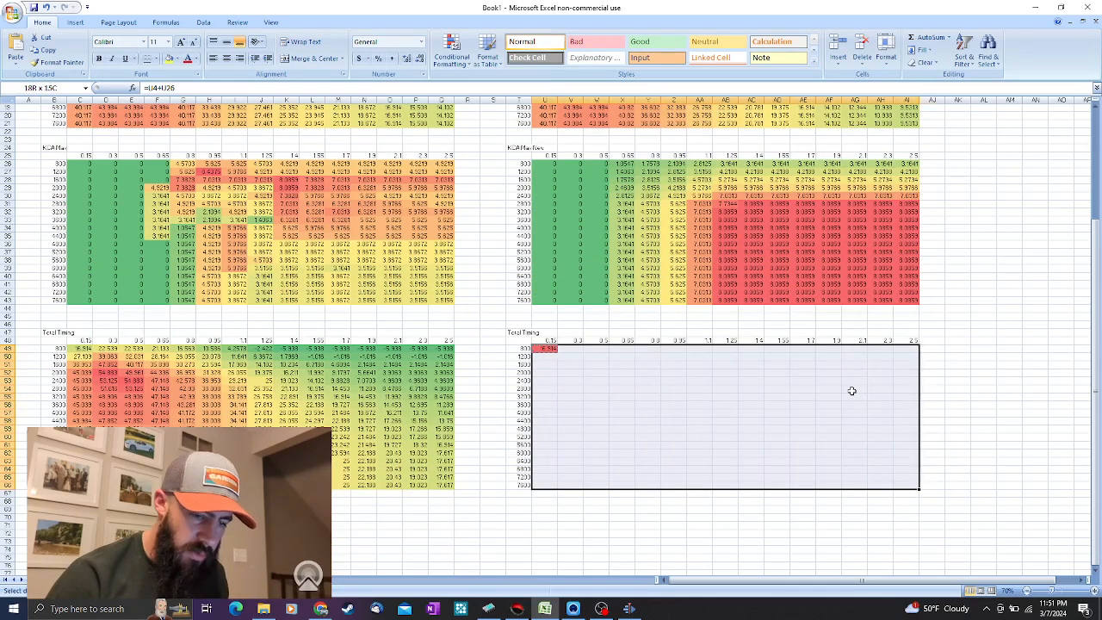
{"action": "key", "text": "ctrl+r"}
{"action": "left_click", "coordinate": [998, 372]}
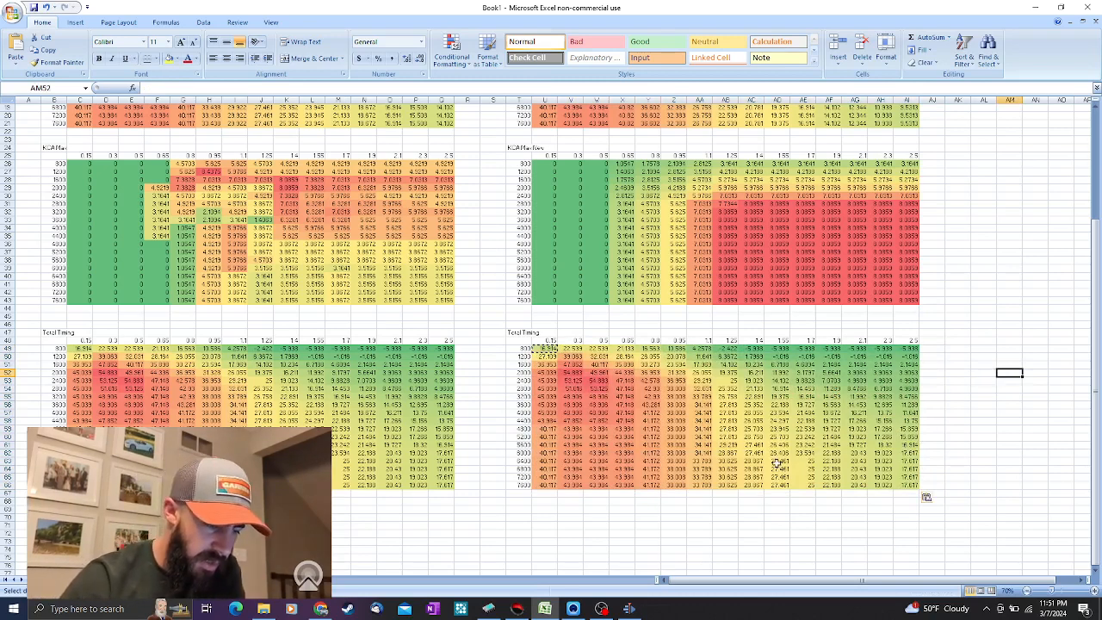
Compare the recalculated Total Timing table with the original Total Timing table
{"action": "left_click_drag", "start_coordinate": [928, 343], "coordinate": [517, 489]}
{"action": "left_click", "coordinate": [469, 333]}
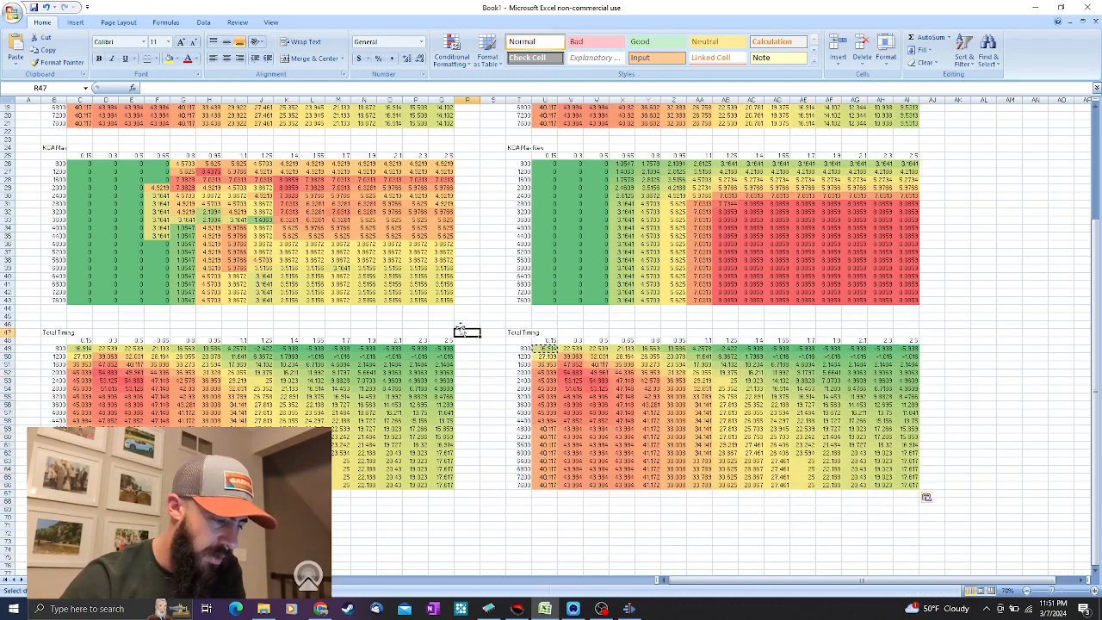
{"action": "left_click", "coordinate": [492, 356]}
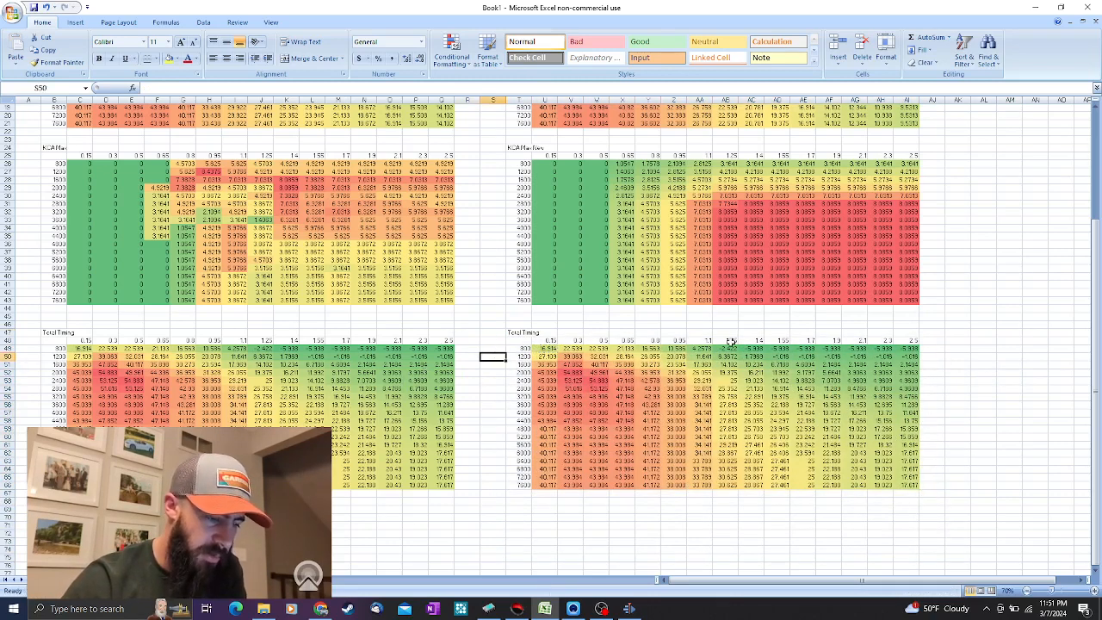
{"action": "left_click", "coordinate": [997, 389]}
{"action": "scroll", "coordinate": [993, 414], "scroll_direction": "up", "scroll_amount": 6}
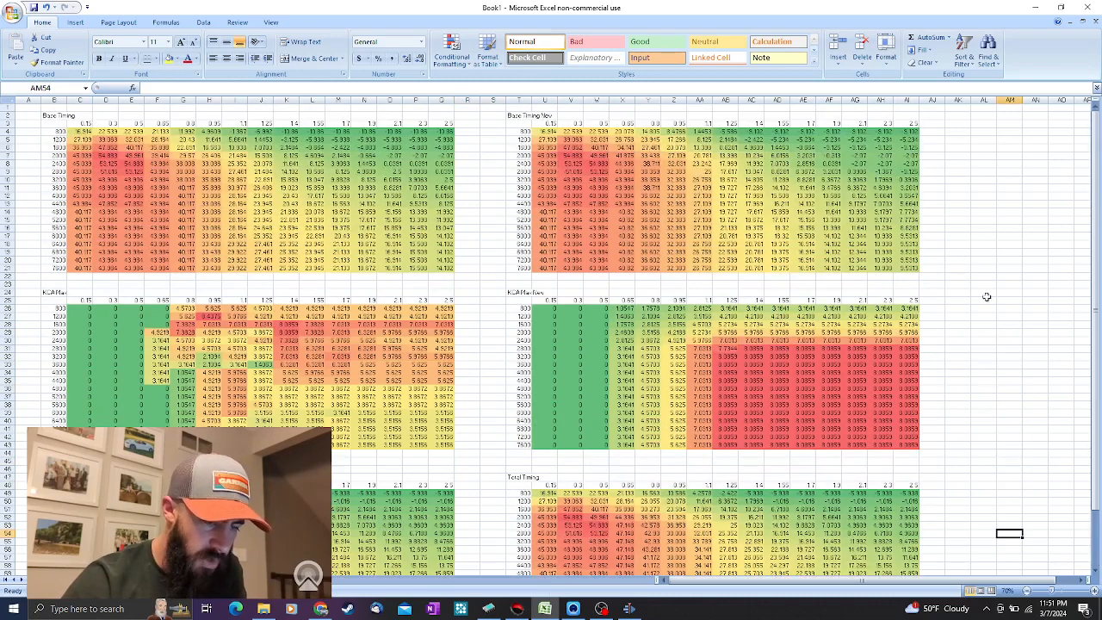
Review the Base Timing New and KCA Max New tables, and check the Knock Correction Advance Max map in EcuFlash
{"action": "left_click_drag", "start_coordinate": [935, 112], "coordinate": [494, 460]}
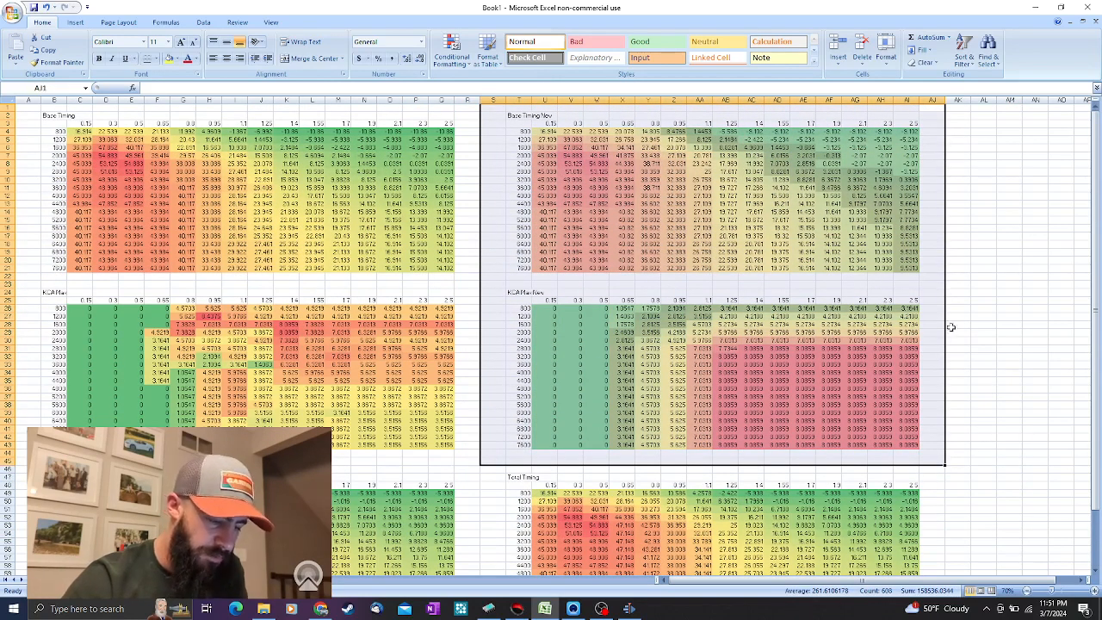
{"action": "left_click", "coordinate": [976, 340]}
{"action": "left_click", "coordinate": [488, 611]}
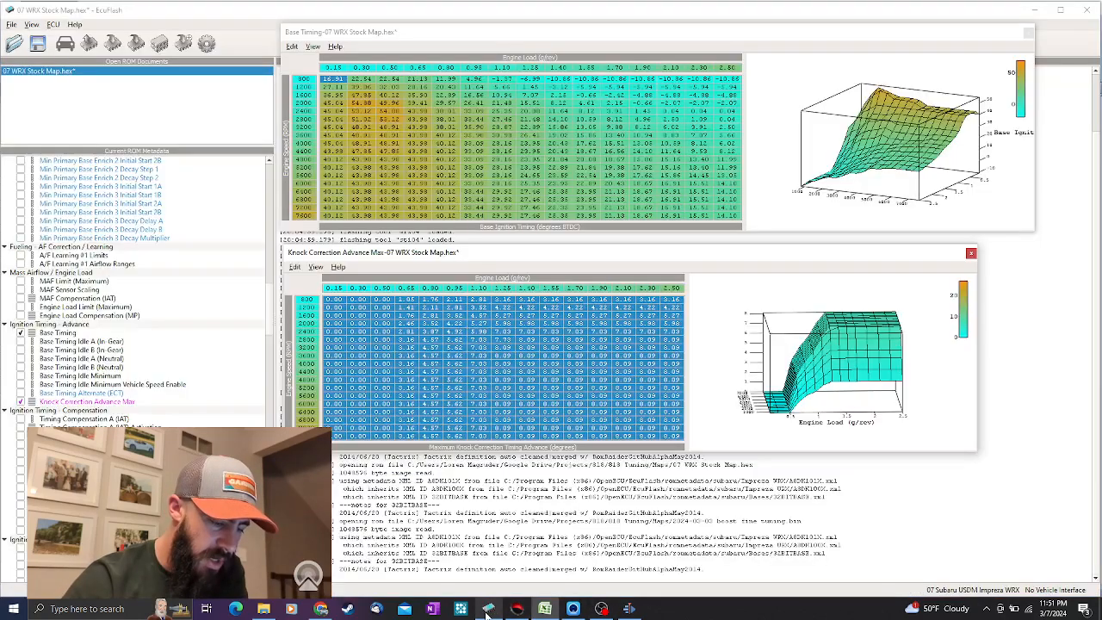
{"action": "left_click", "coordinate": [648, 306]}
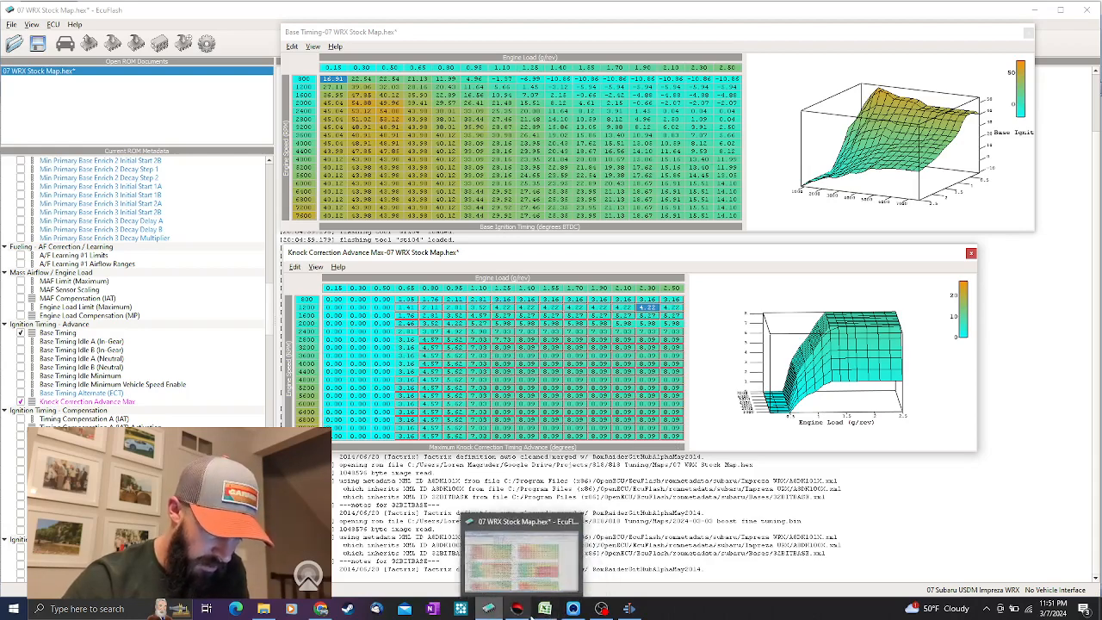
Copy the Base Timing New values in U4:AI21 from the Excel workbook and switch back to EcuFlash
{"action": "left_click", "coordinate": [545, 608]}
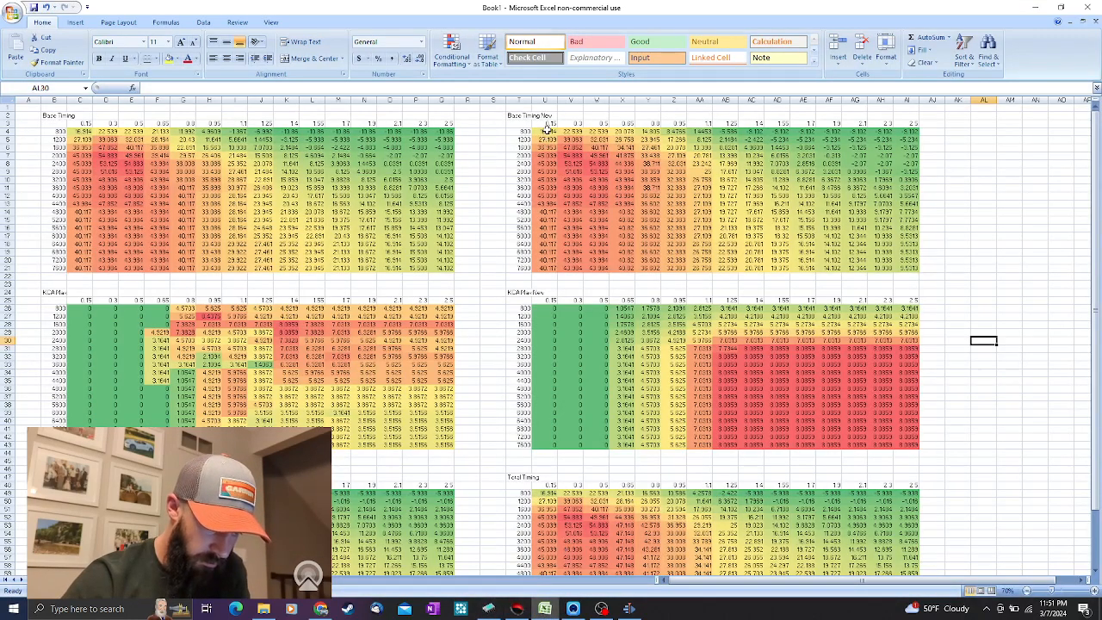
{"action": "left_click_drag", "start_coordinate": [546, 129], "coordinate": [906, 265]}
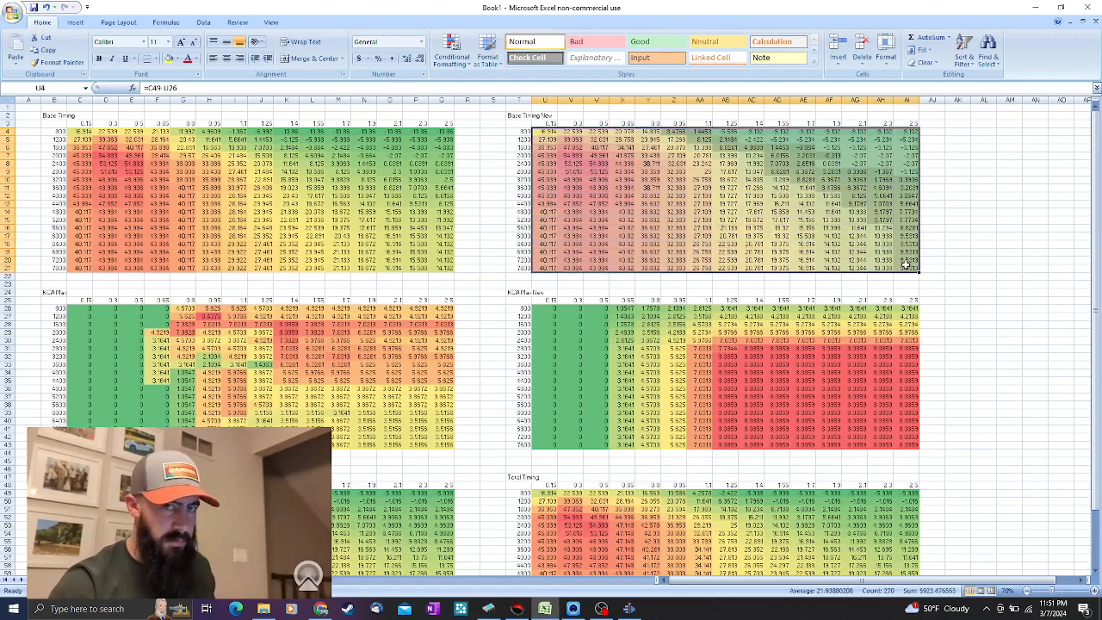
{"action": "key", "text": "ctrl+c"}
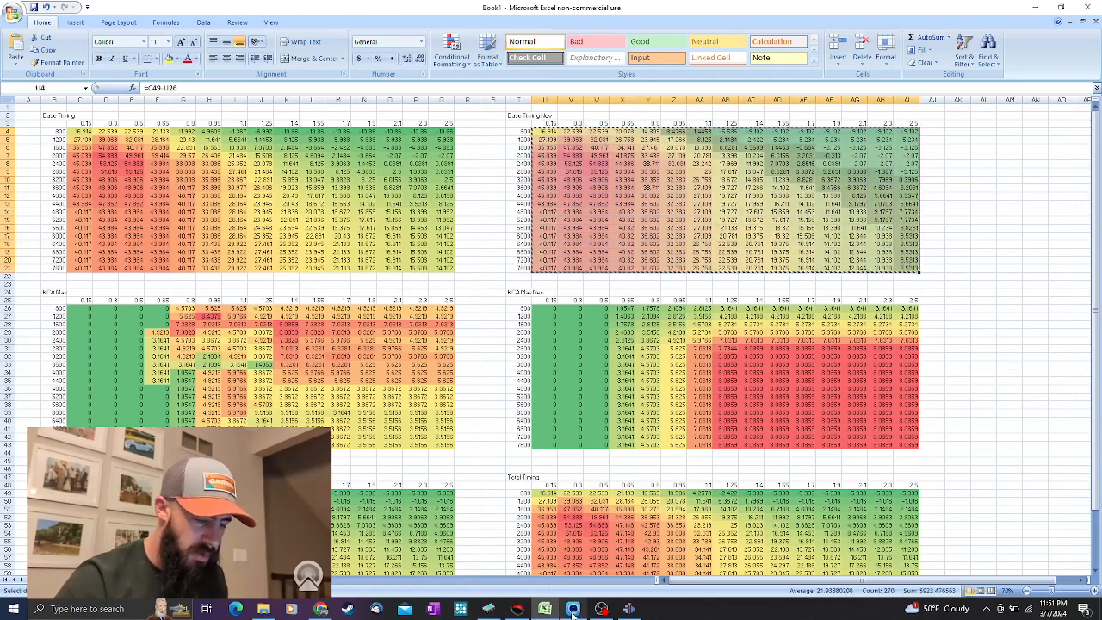
{"action": "left_click", "coordinate": [488, 609]}
Set every cell of the Base Timing map to 0
{"action": "left_click", "coordinate": [419, 102]}
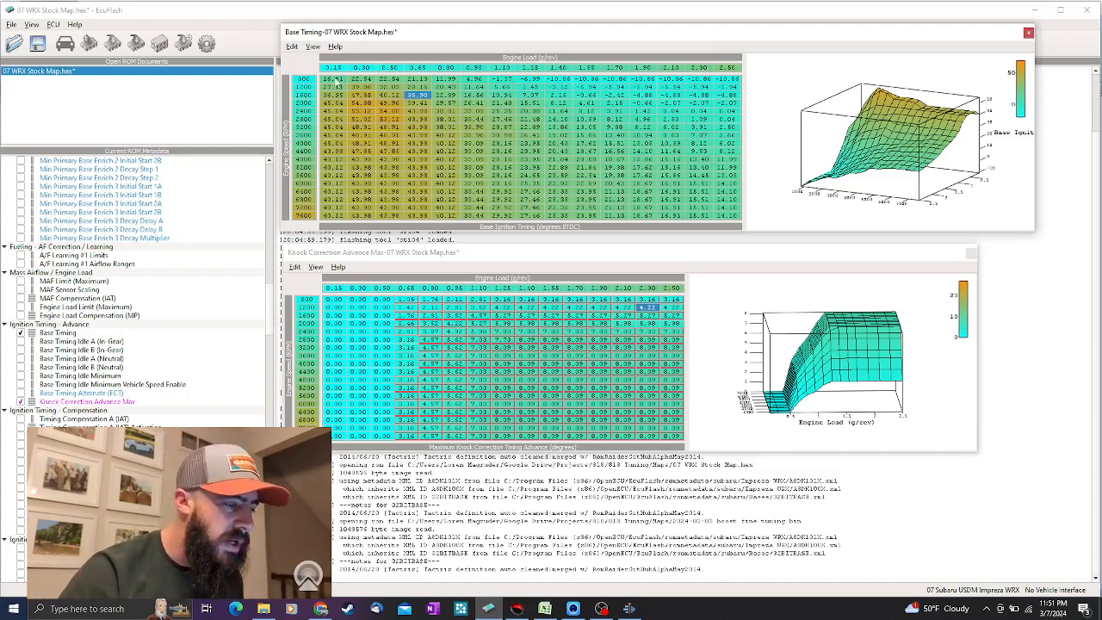
{"action": "left_click_drag", "start_coordinate": [334, 79], "coordinate": [722, 219]}
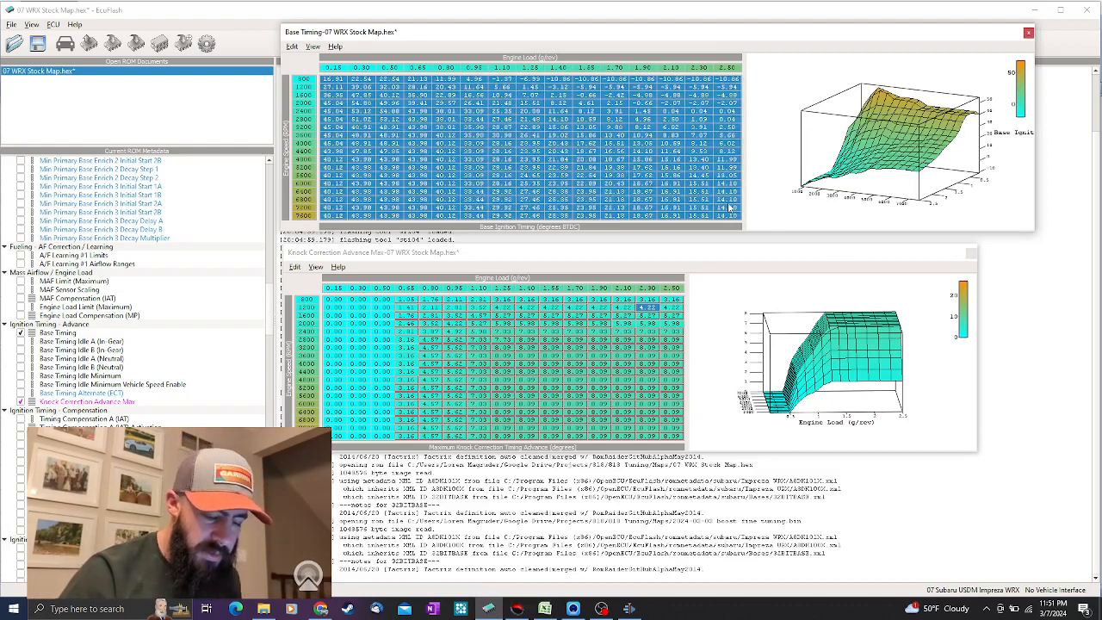
{"action": "key", "text": "="}
{"action": "key", "text": "Escape"}
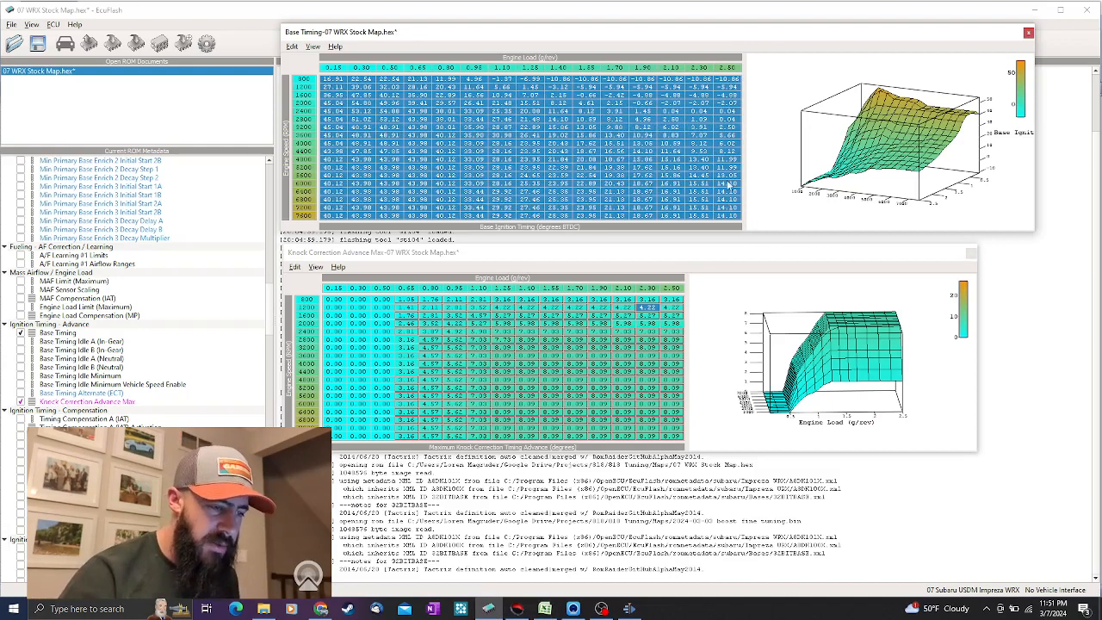
{"action": "key", "text": "="}
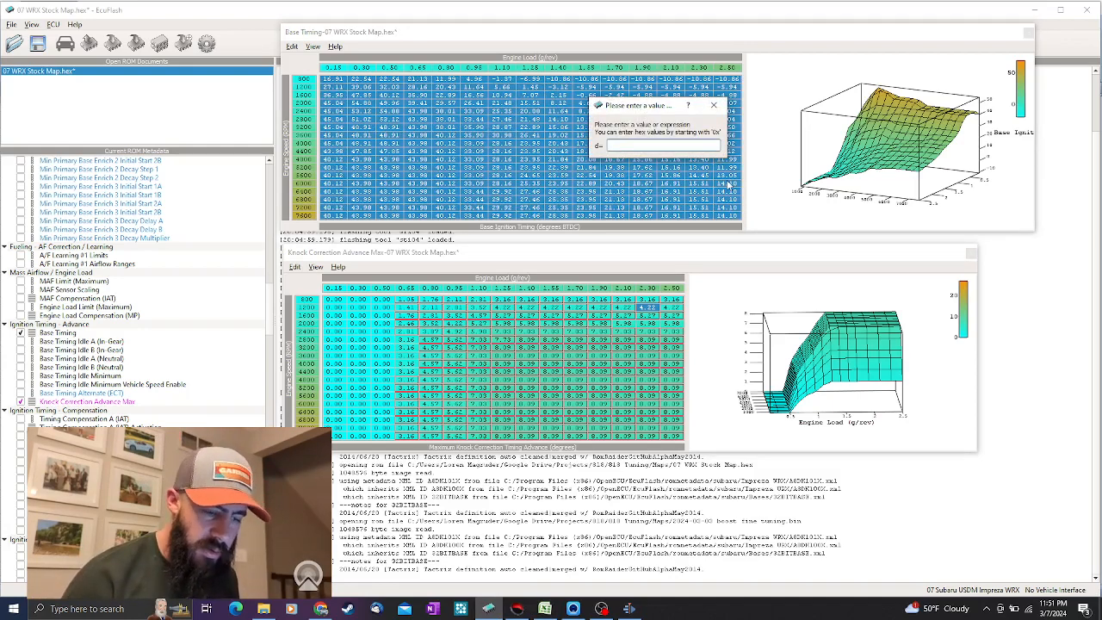
{"action": "type", "text": "00"}
{"action": "key", "text": "Return"}
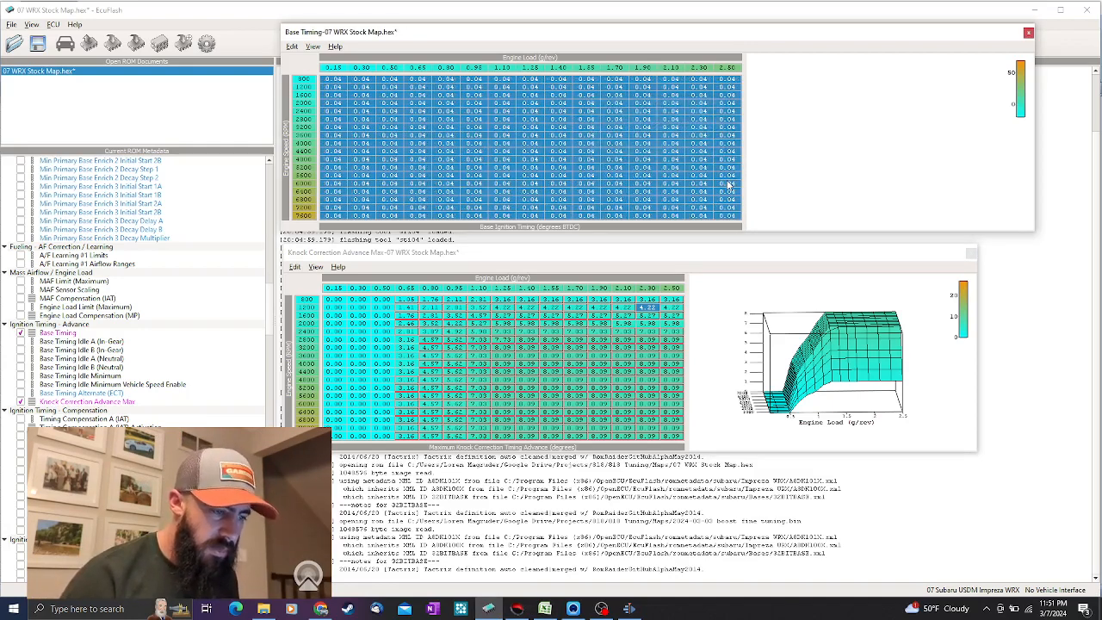
Paste the copied values into the Base Timing map from the 800 rpm, 0.15 load cell and inspect both maps' 3D surfaces
{"action": "left_click", "coordinate": [729, 122]}
{"action": "left_click", "coordinate": [340, 80]}
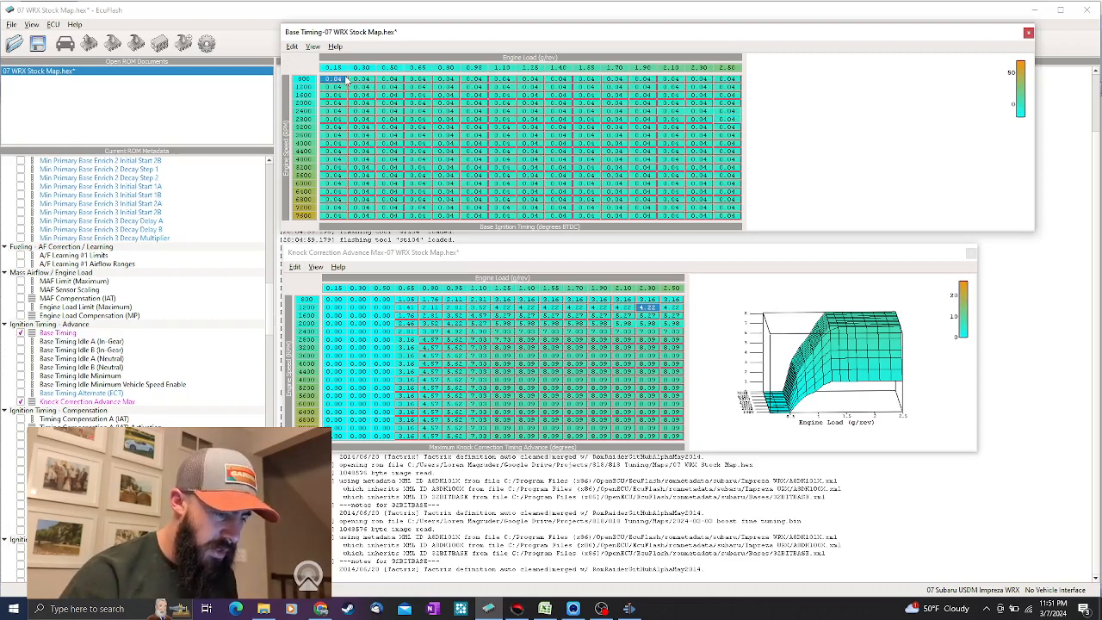
{"action": "key", "text": "ctrl+z"}
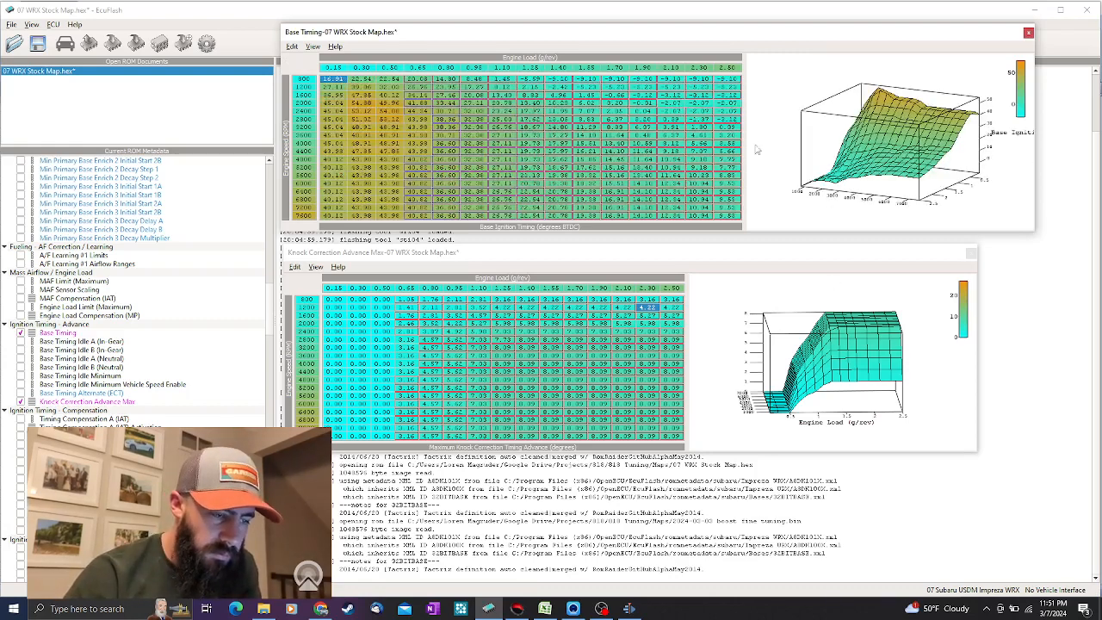
{"action": "left_click_drag", "start_coordinate": [946, 126], "coordinate": [910, 156]}
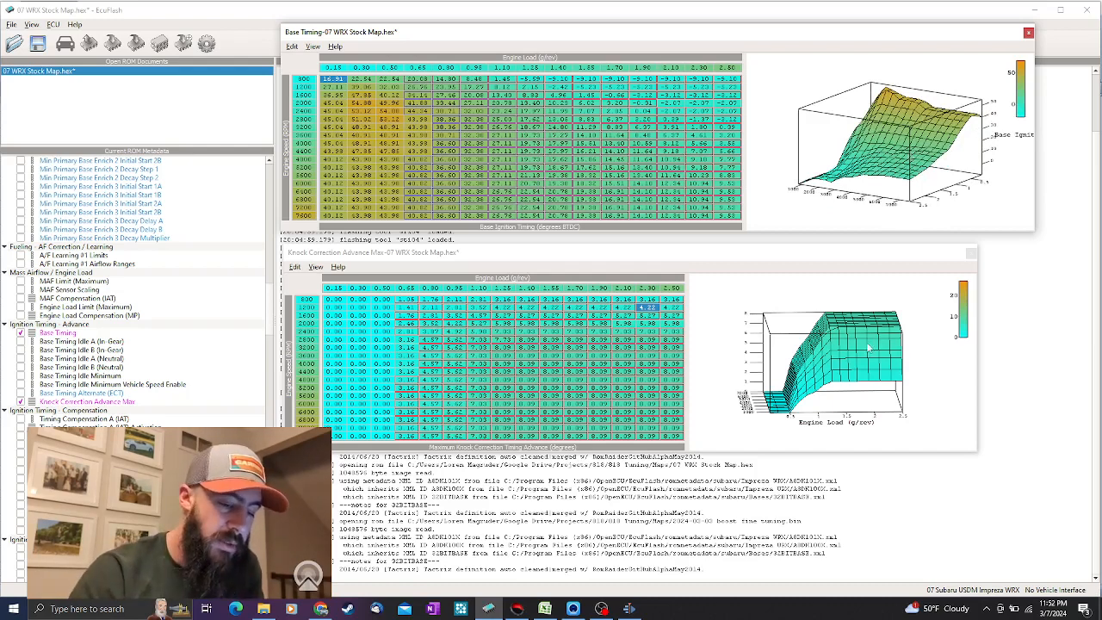
{"action": "left_click_drag", "start_coordinate": [868, 348], "coordinate": [862, 348]}
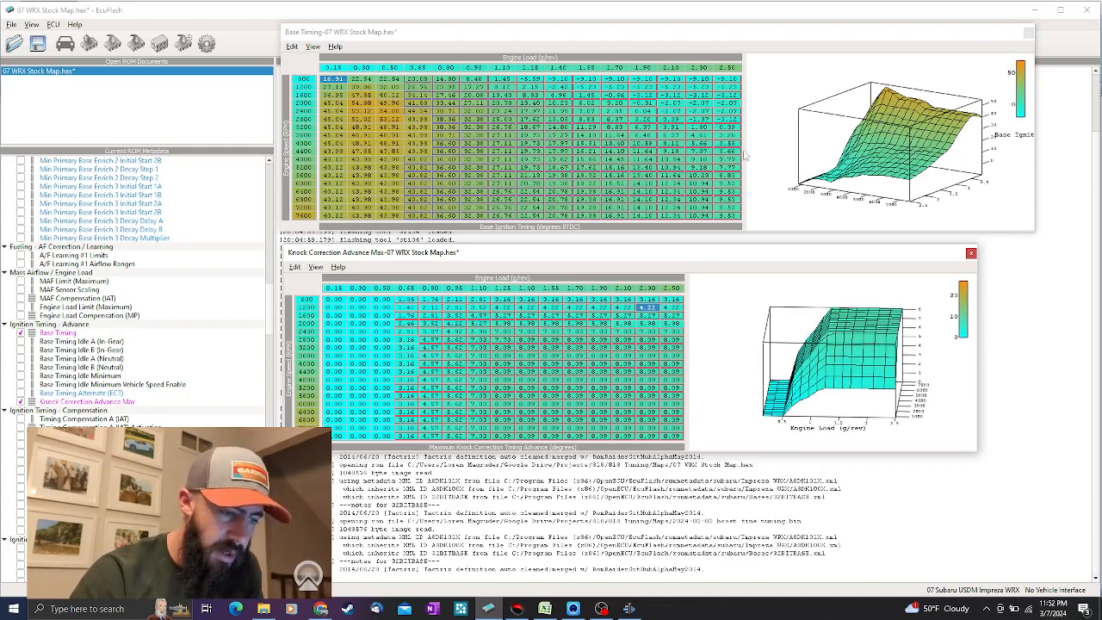
Lower the Base Timing cells from 2400 to 7600 rpm and 1.10 to 2.50 load by adding a negative offset
{"action": "left_click", "coordinate": [727, 191]}
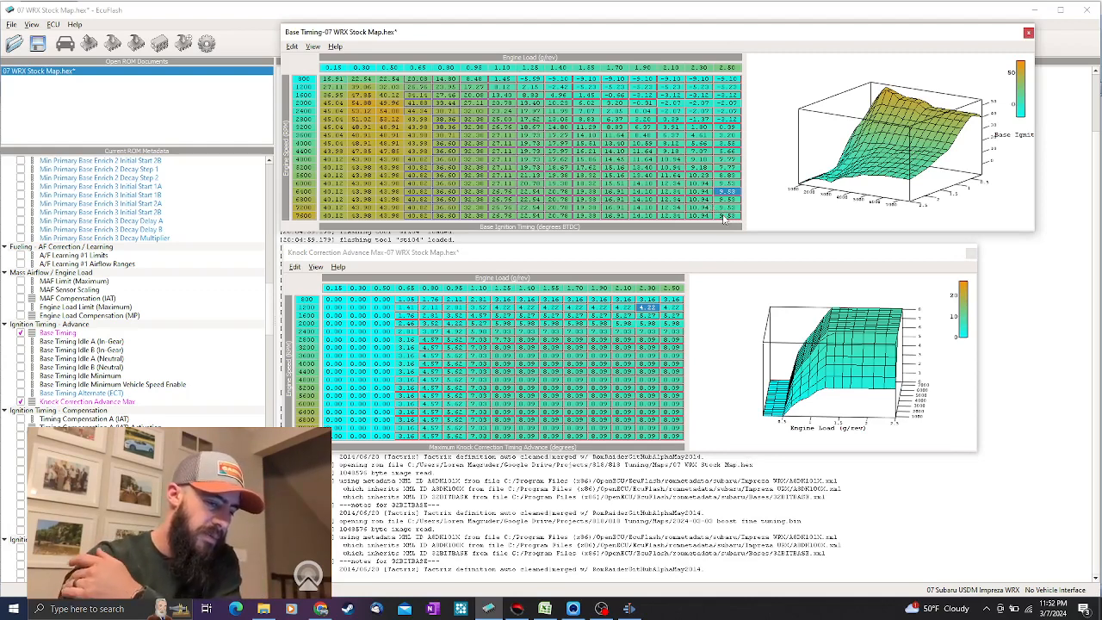
{"action": "left_click_drag", "start_coordinate": [727, 220], "coordinate": [514, 118]}
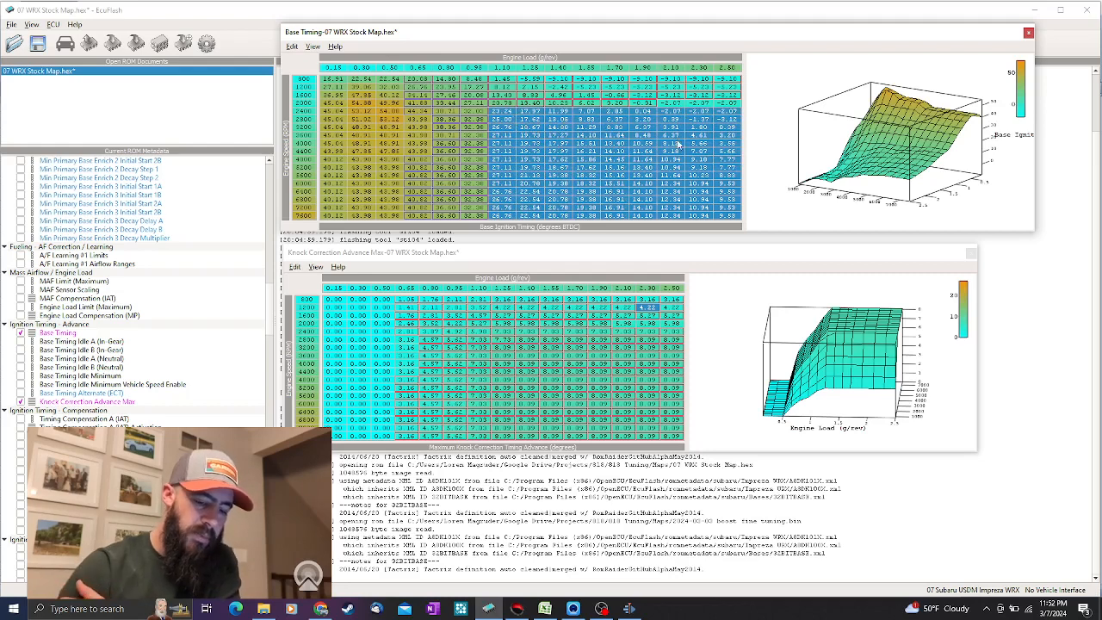
{"action": "left_click", "coordinate": [293, 46]}
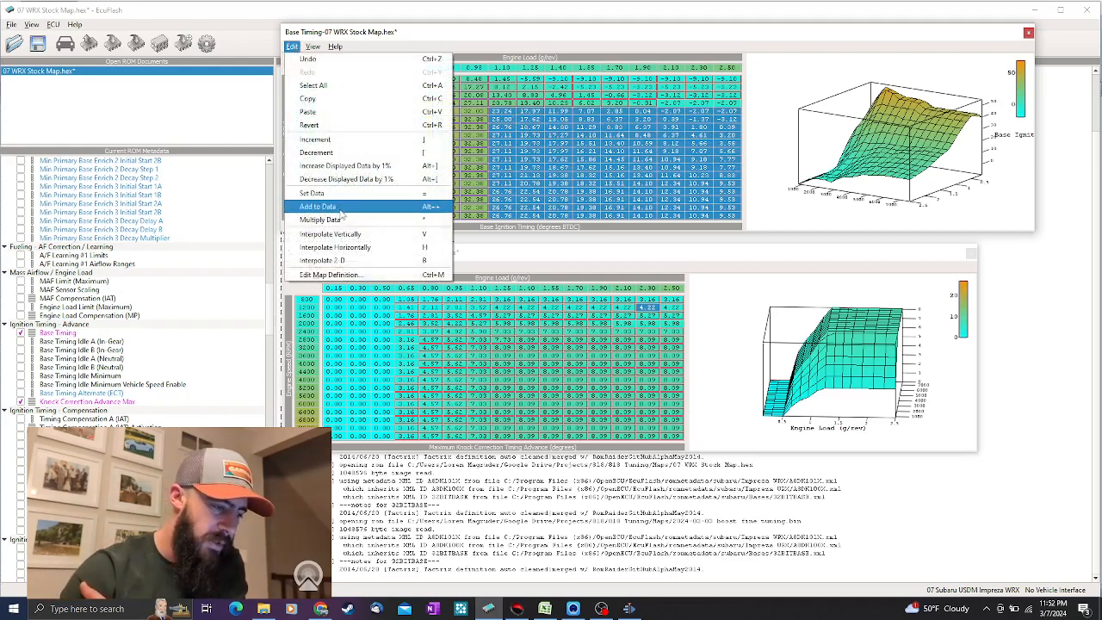
{"action": "left_click", "coordinate": [340, 208]}
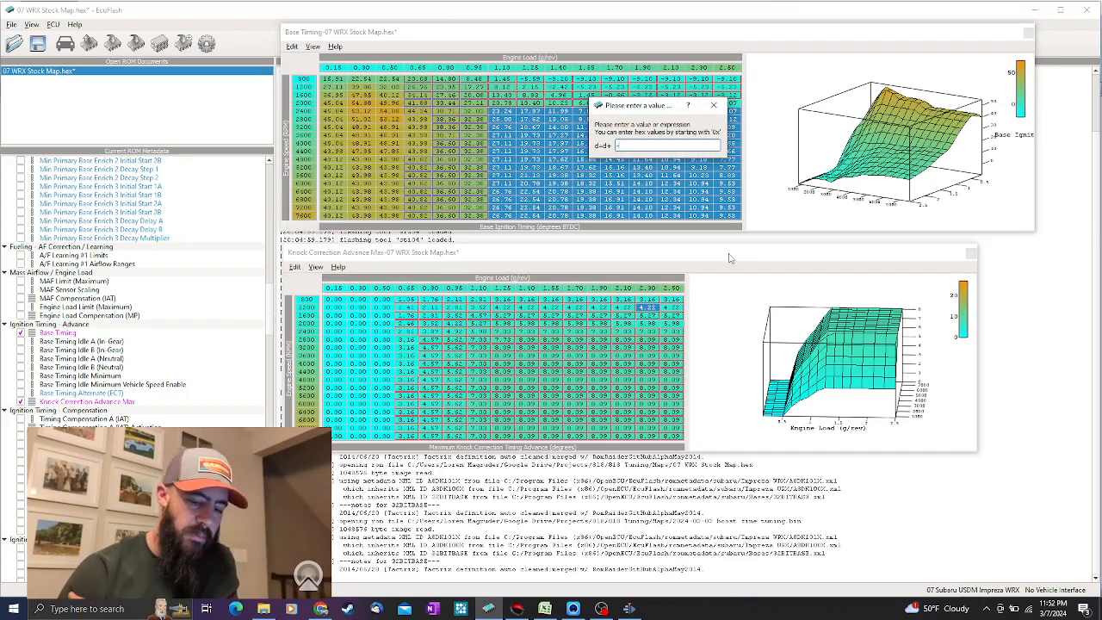
{"action": "key", "text": "Return"}
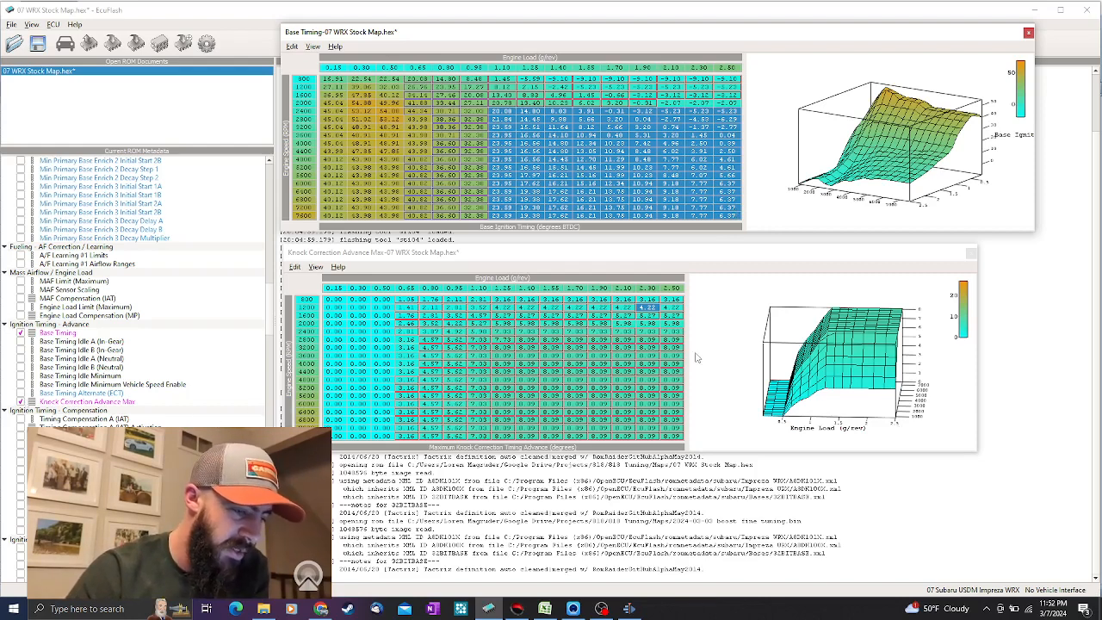
Switch to the Excel workbook, review the new Total Timing table including cell AF51, and return to EcuFlash
{"action": "left_click", "coordinate": [545, 608]}
{"action": "scroll", "coordinate": [542, 378], "scroll_direction": "down", "scroll_amount": 3}
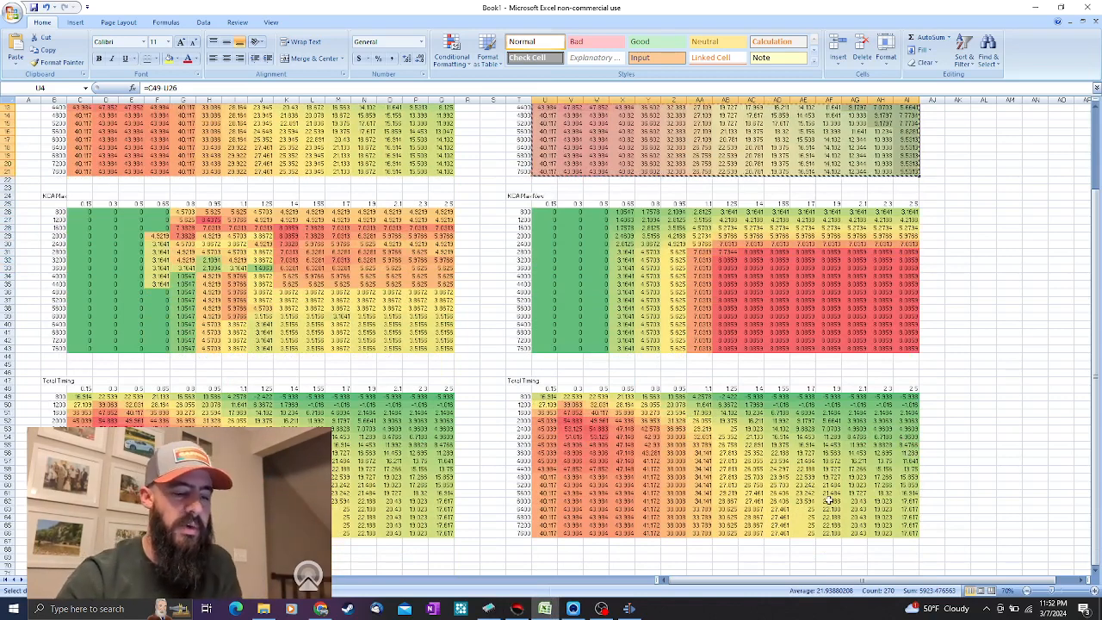
{"action": "left_click_drag", "start_coordinate": [828, 500], "coordinate": [751, 469]}
{"action": "left_click", "coordinate": [828, 413]}
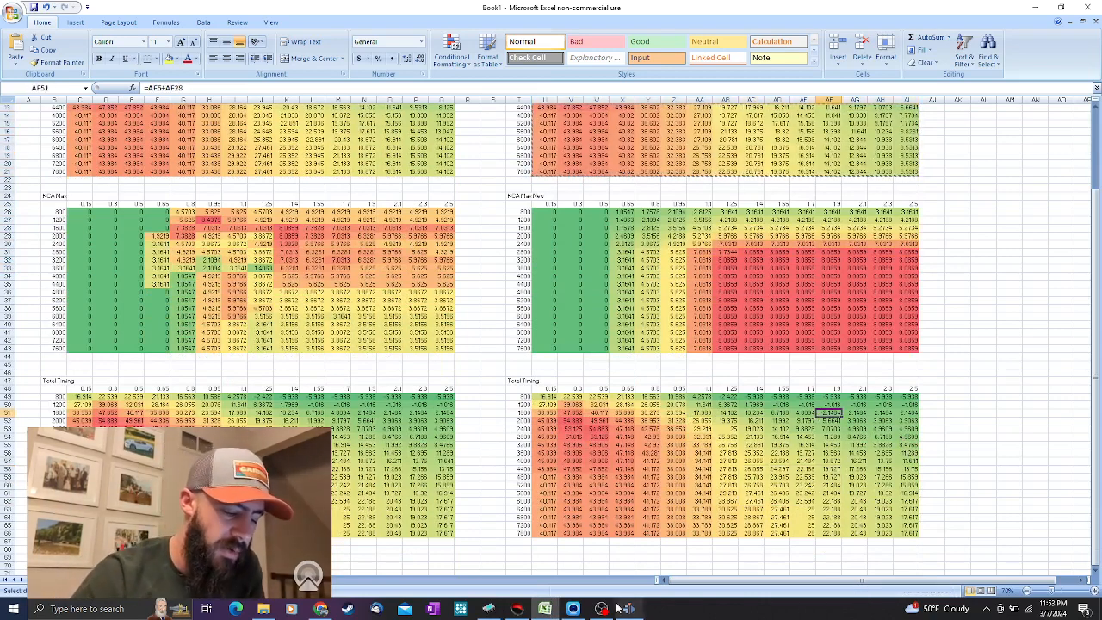
{"action": "mouse_move", "coordinate": [603, 611]}
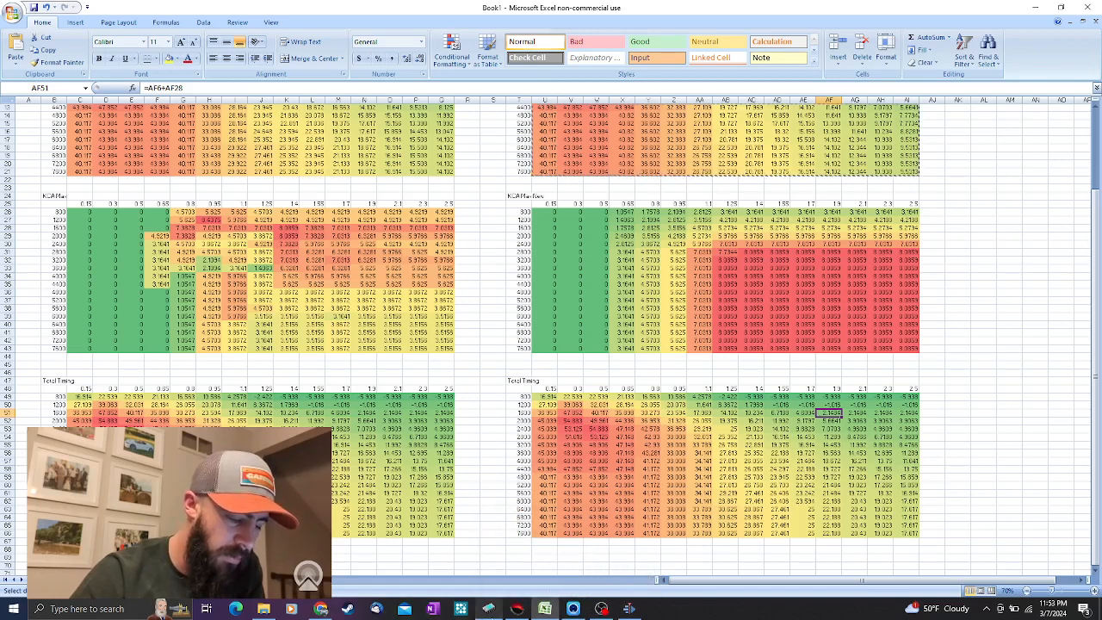
{"action": "left_click", "coordinate": [488, 608]}
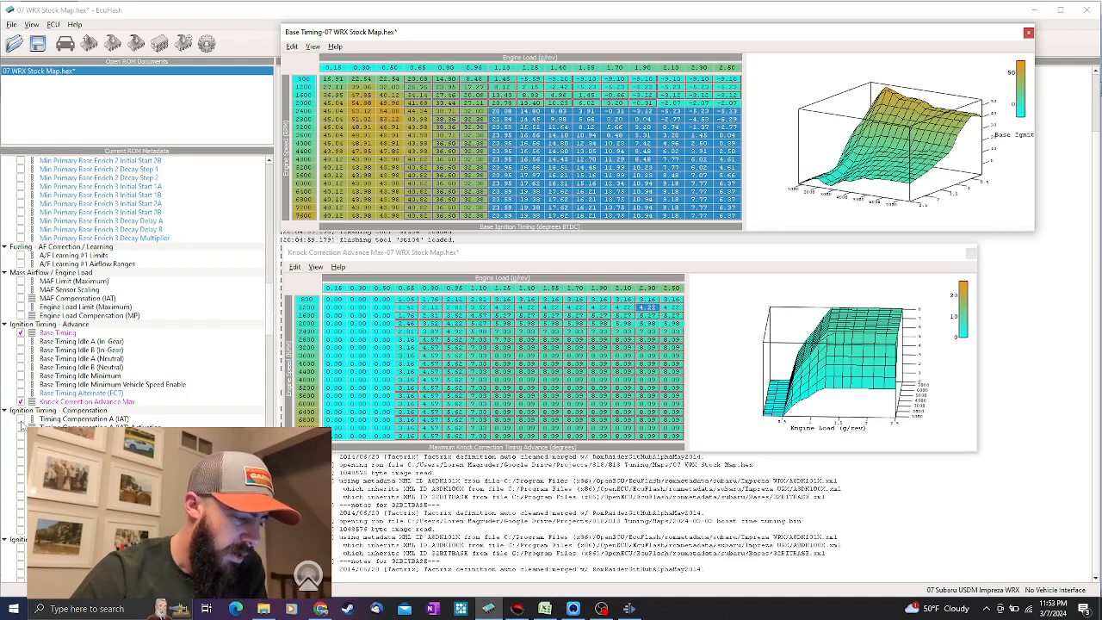
Inspect the intake-temperature, coolant-temperature and manifold-pressure Timing Compensation tables one after another, closing each
{"action": "left_click", "coordinate": [24, 420]}
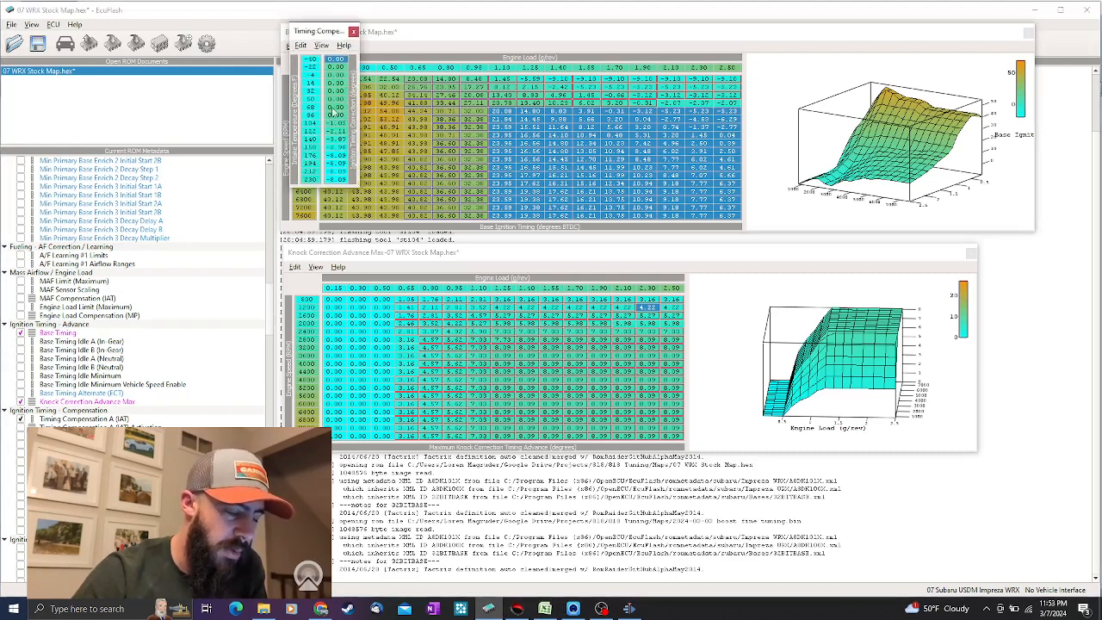
{"action": "left_click", "coordinate": [353, 32]}
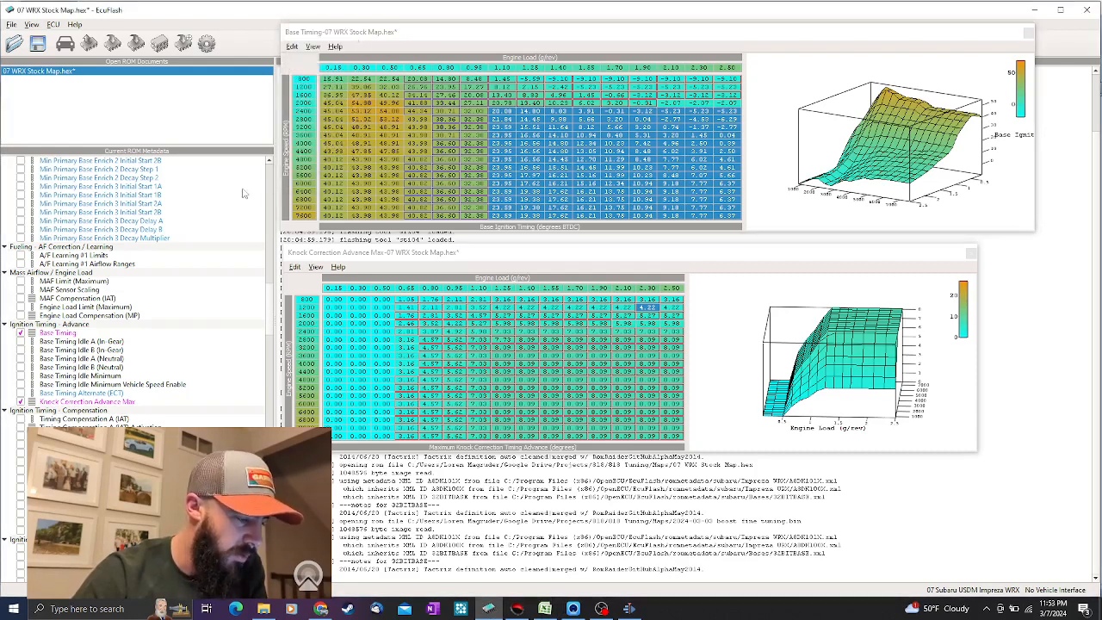
{"action": "left_click", "coordinate": [21, 435]}
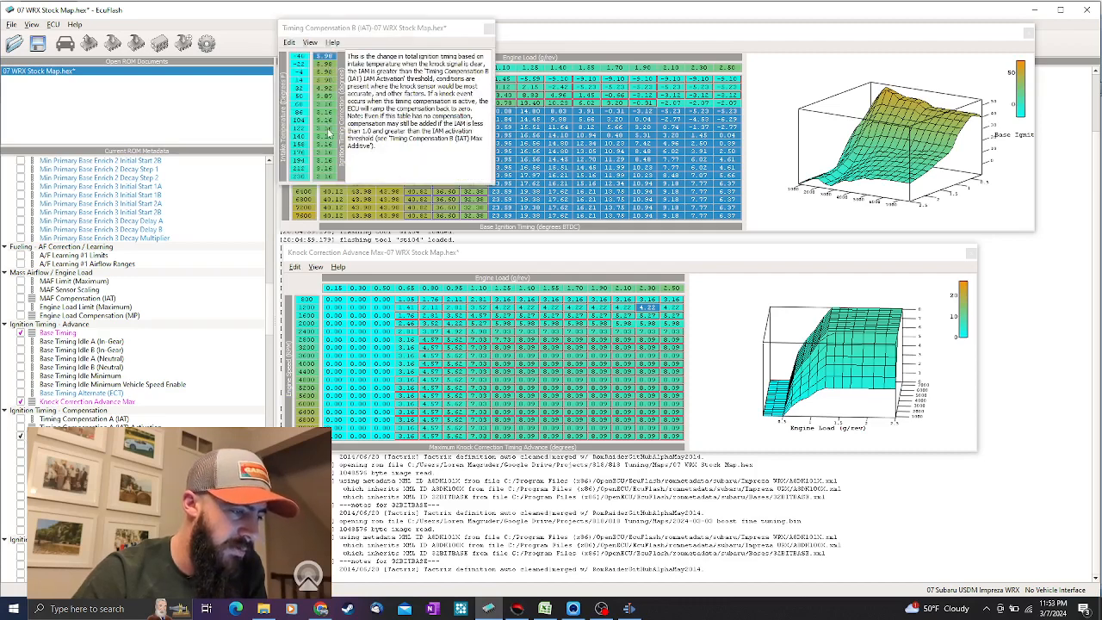
{"action": "left_click", "coordinate": [489, 28]}
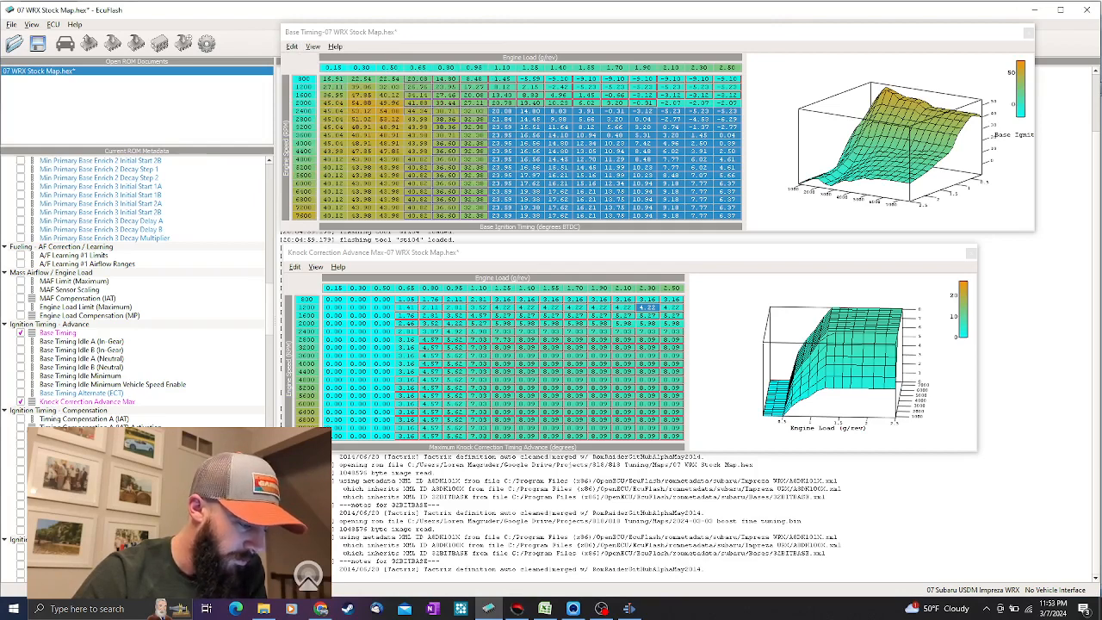
{"action": "left_click", "coordinate": [22, 462]}
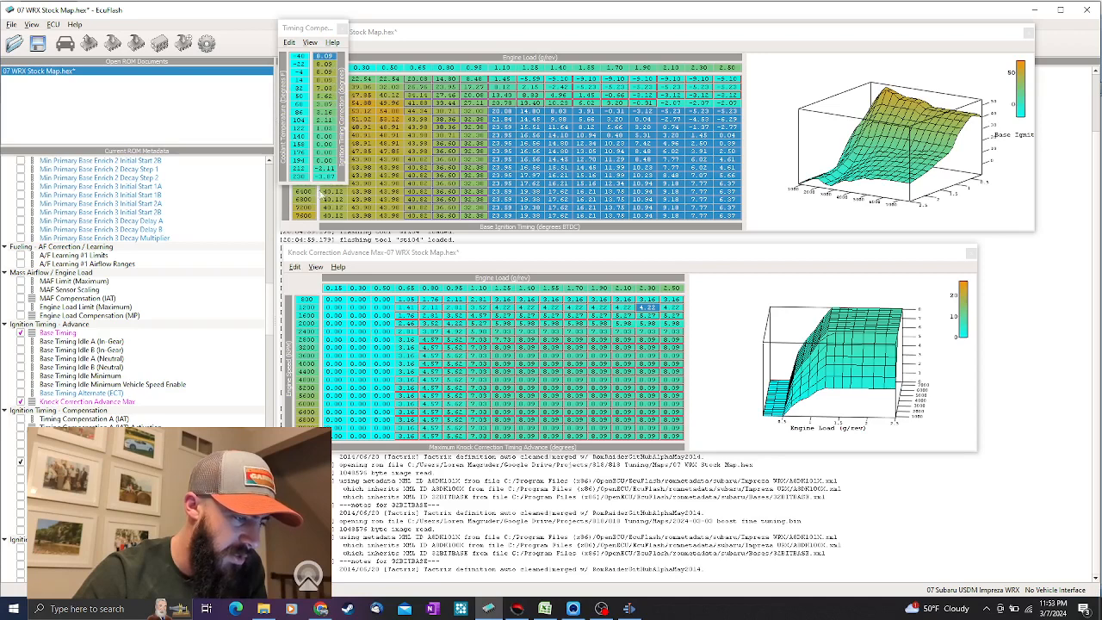
{"action": "left_click", "coordinate": [342, 29]}
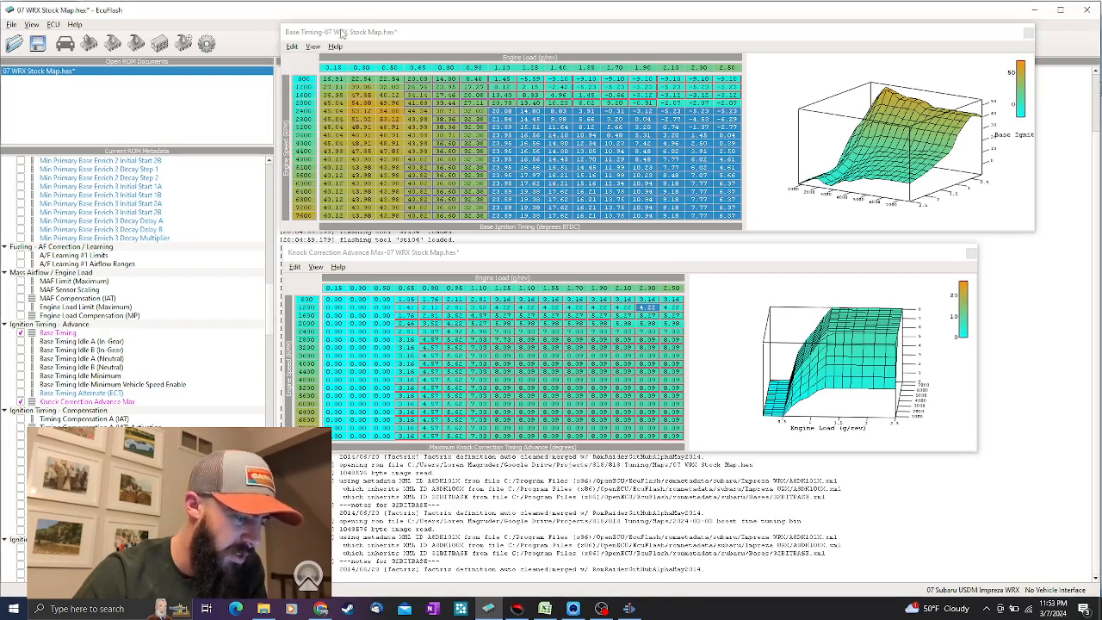
{"action": "left_click", "coordinate": [21, 473]}
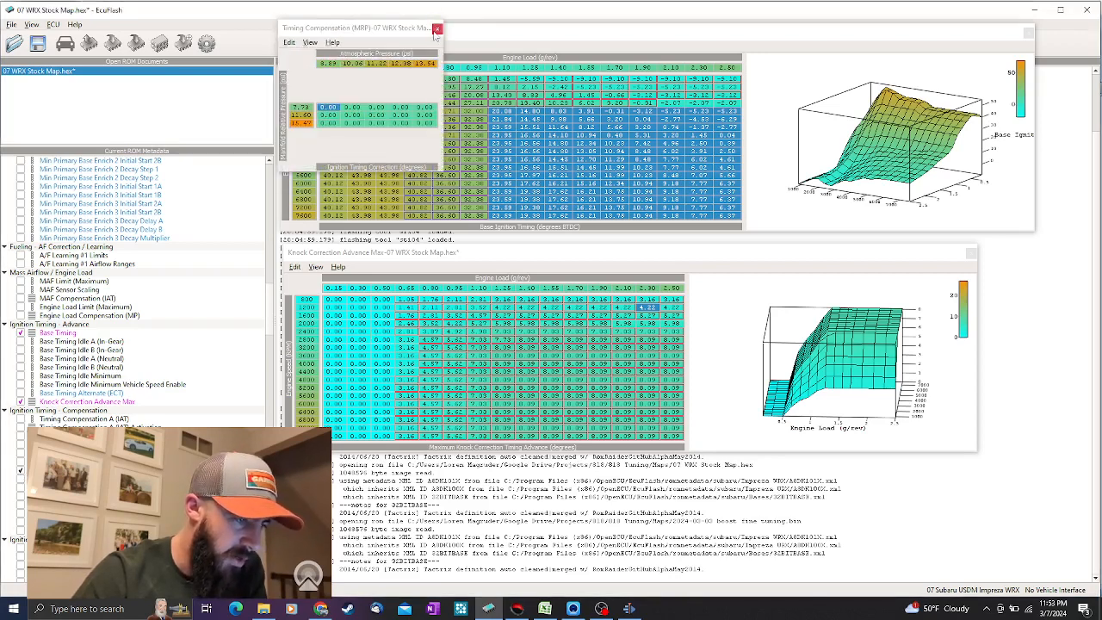
{"action": "left_click", "coordinate": [437, 30]}
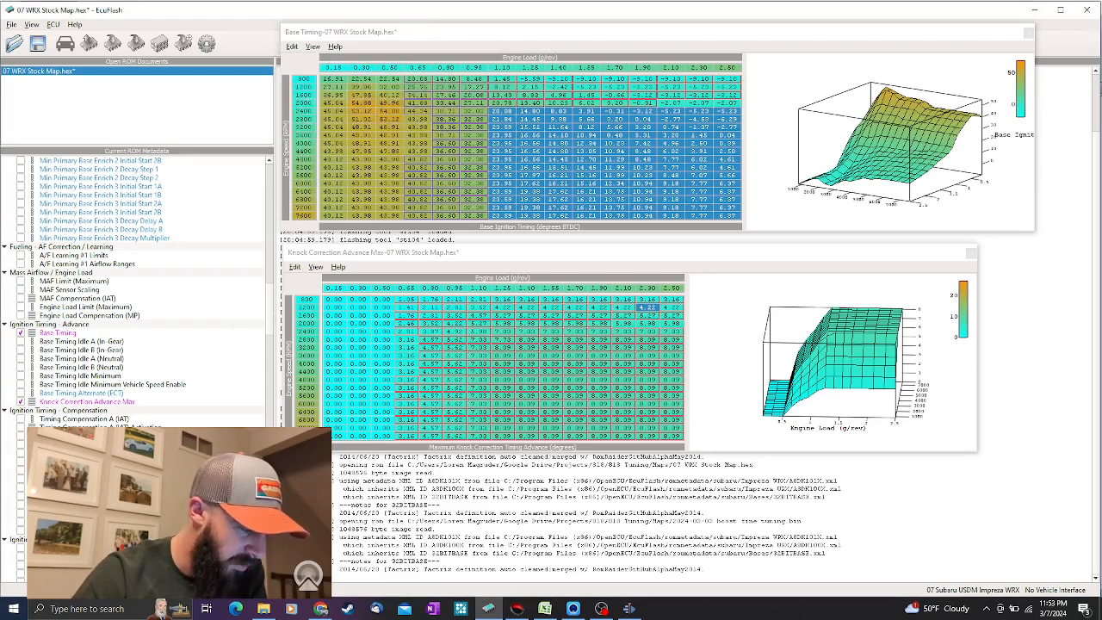
Inspect the Timing Compensation Per Cylinder A to D tables and close them all
{"action": "left_click", "coordinate": [21, 486]}
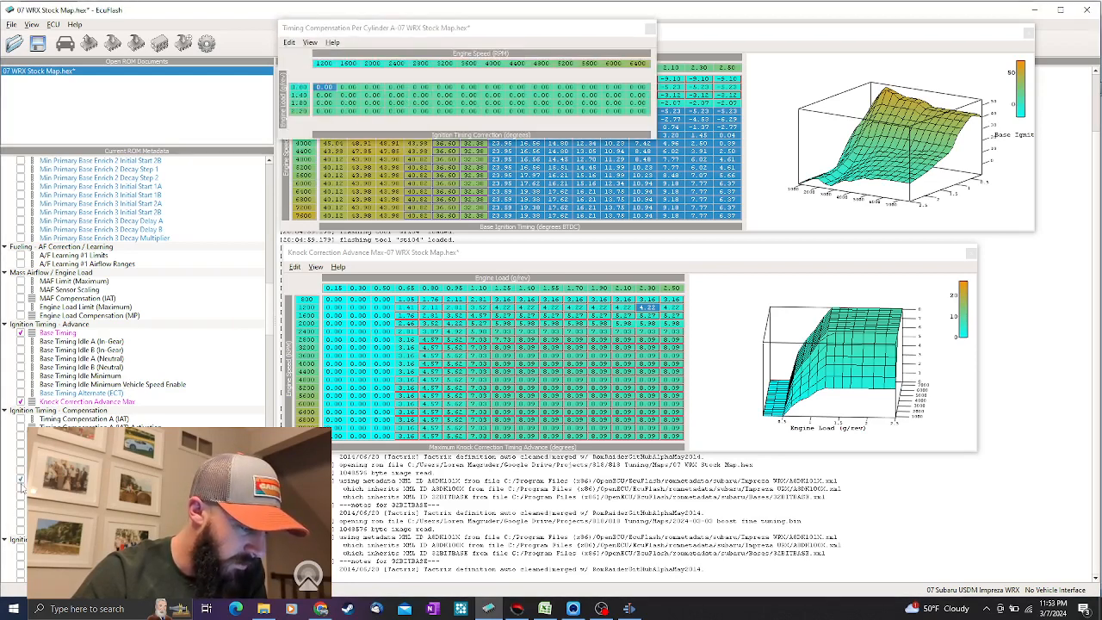
{"action": "left_click", "coordinate": [22, 506]}
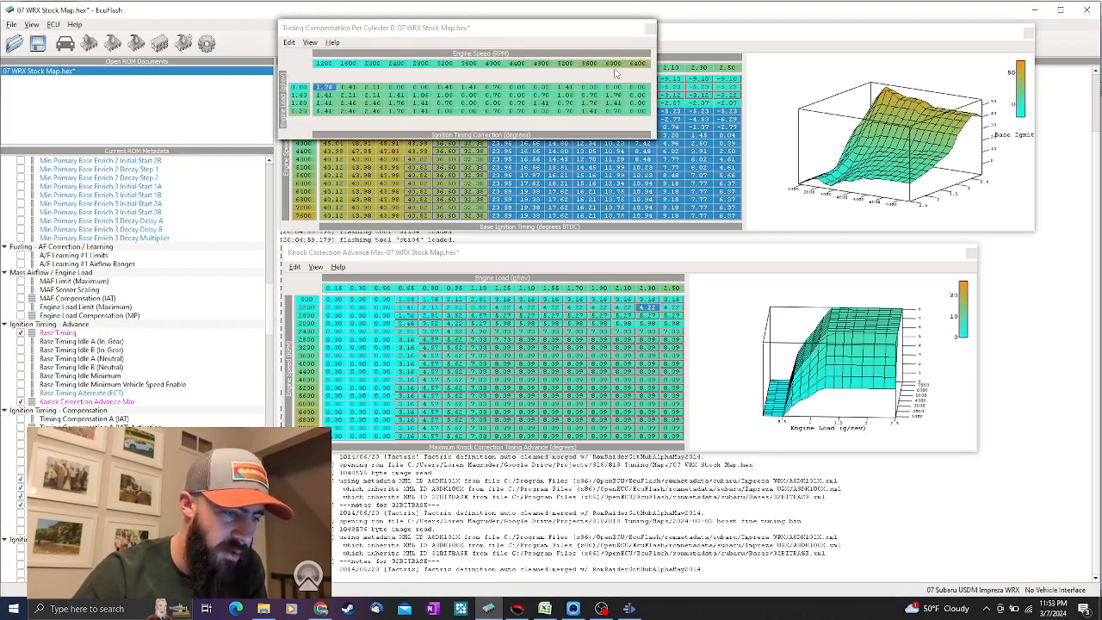
{"action": "left_click", "coordinate": [651, 31]}
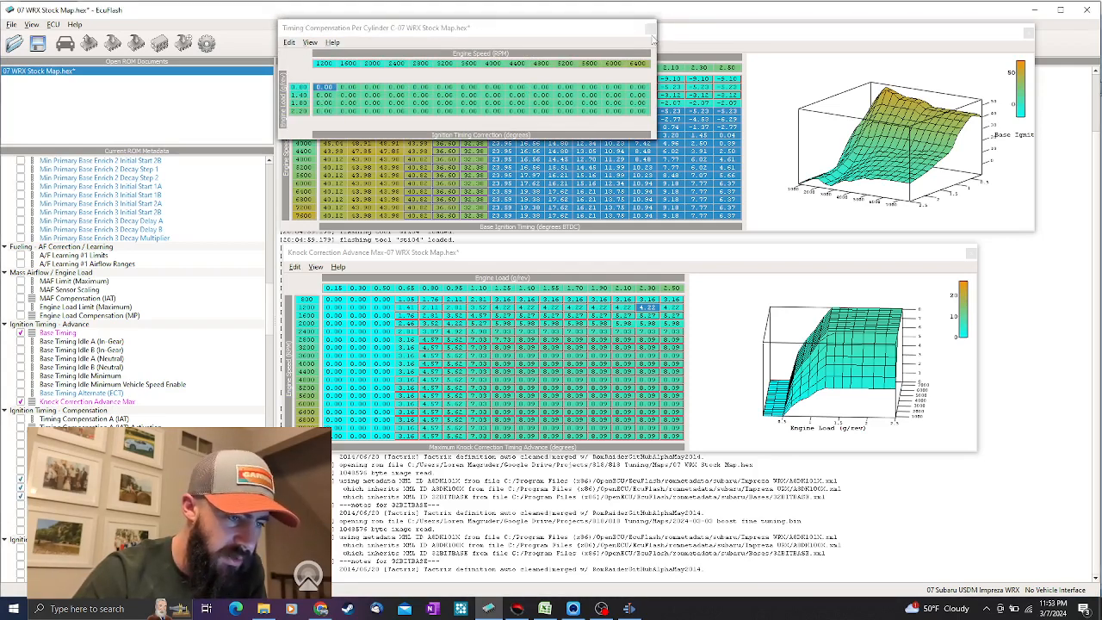
{"action": "left_click", "coordinate": [651, 31]}
{"action": "left_click", "coordinate": [652, 32]}
{"action": "left_click", "coordinate": [652, 31]}
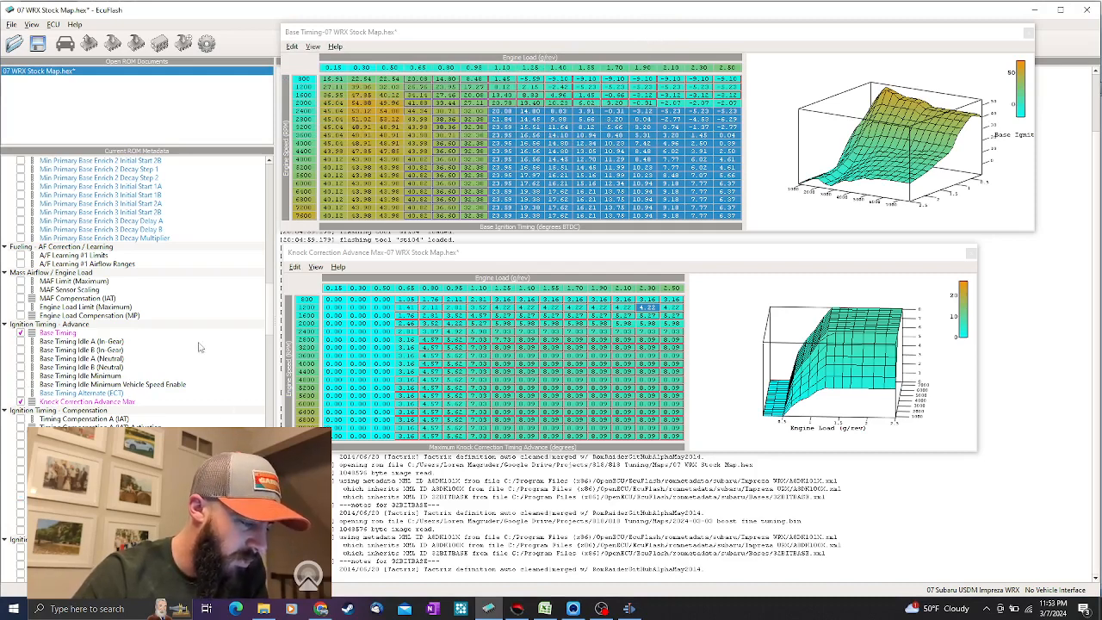
Open the Base Timing Alternate (ECT) table and compare its curve with the Base Timing cell at 3200 rpm and 2.50 load
{"action": "left_click", "coordinate": [21, 392]}
{"action": "left_click_drag", "start_coordinate": [679, 84], "coordinate": [830, 281]}
{"action": "left_click", "coordinate": [730, 40]}
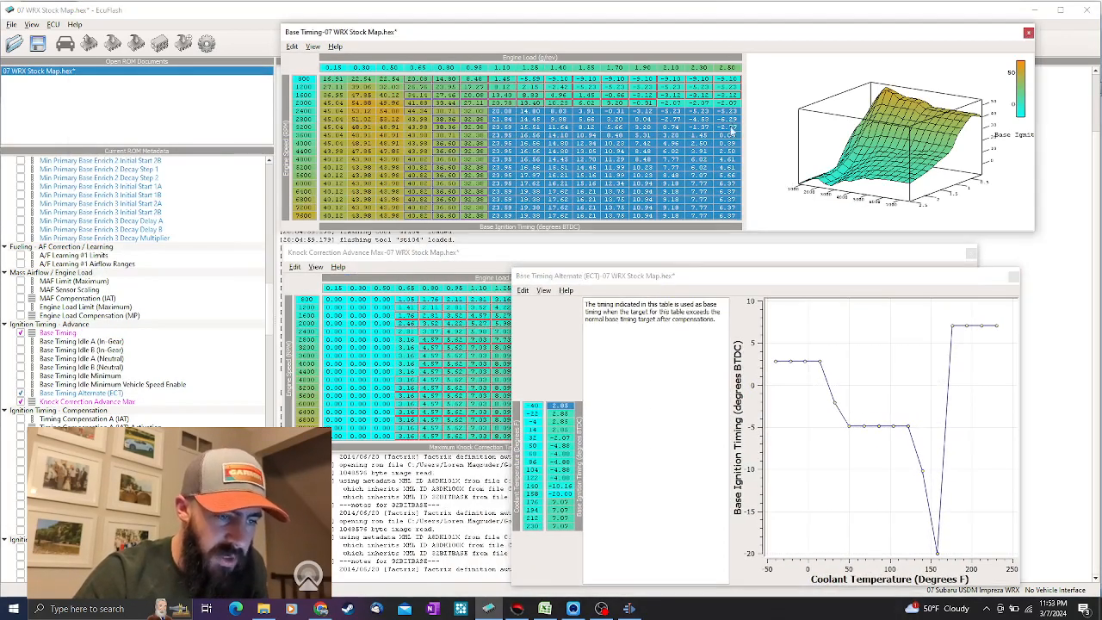
{"action": "left_click", "coordinate": [731, 126]}
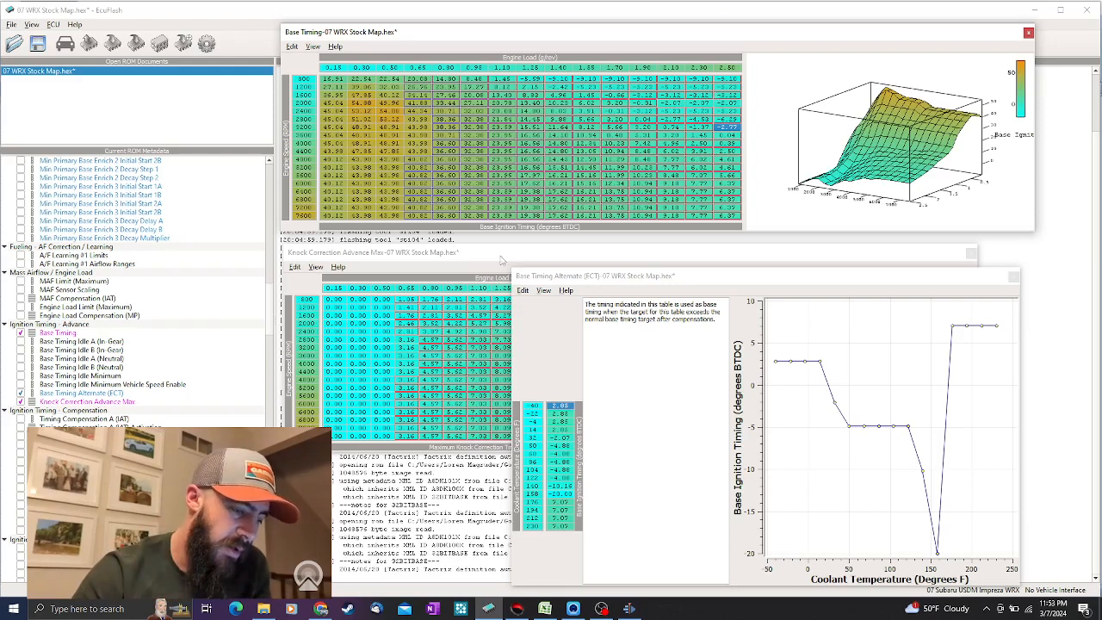
{"action": "left_click_drag", "start_coordinate": [593, 280], "coordinate": [823, 259]}
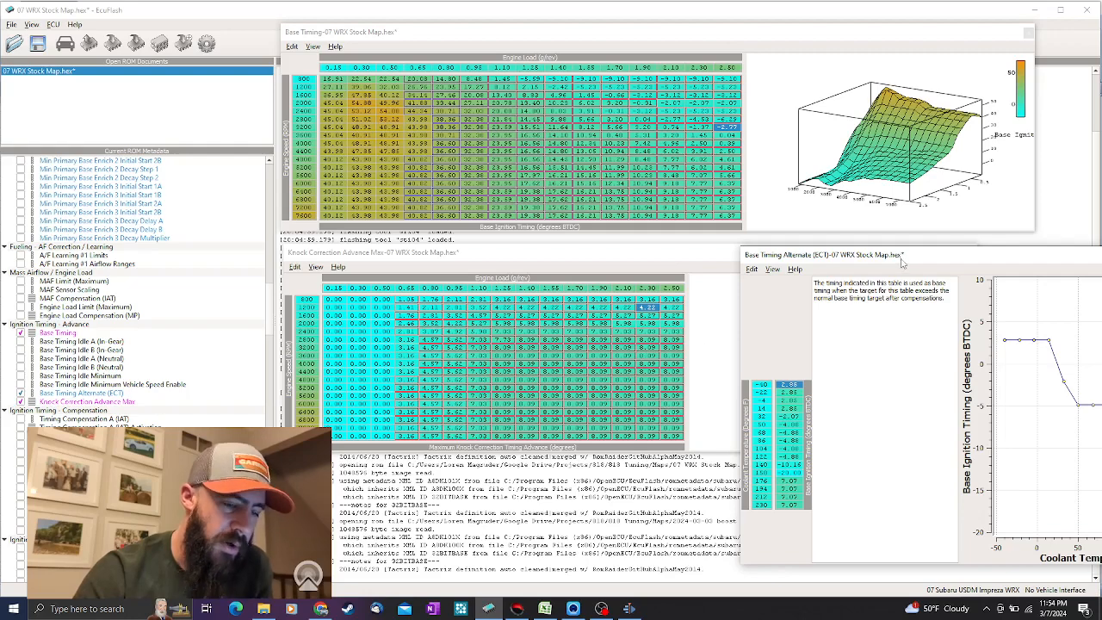
{"action": "left_click_drag", "start_coordinate": [904, 264], "coordinate": [463, 155]}
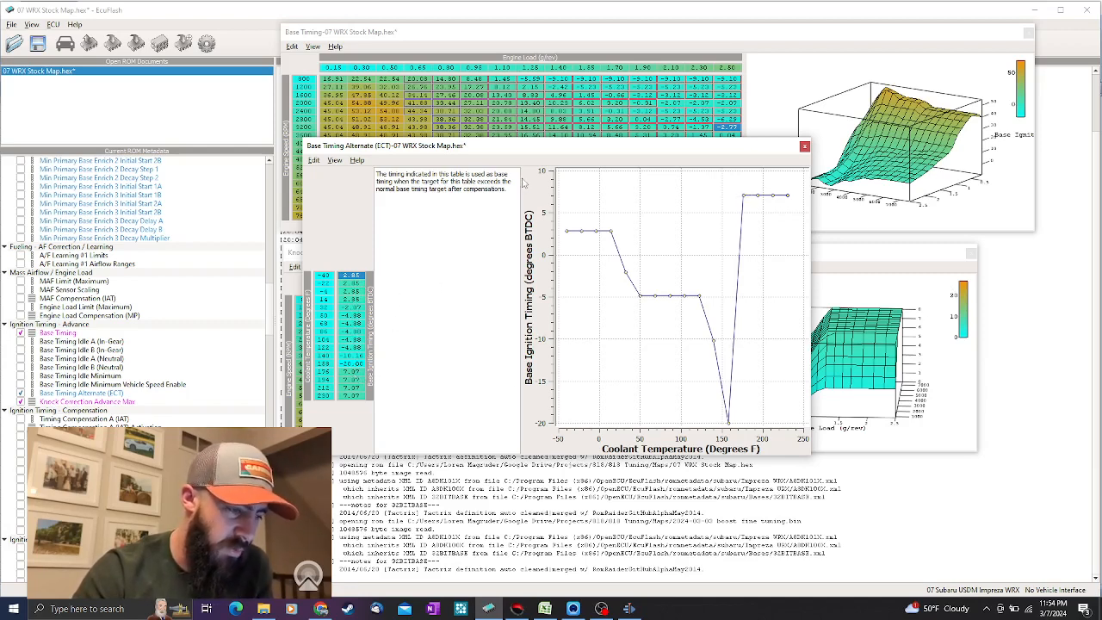
{"action": "left_click_drag", "start_coordinate": [545, 148], "coordinate": [588, 375]}
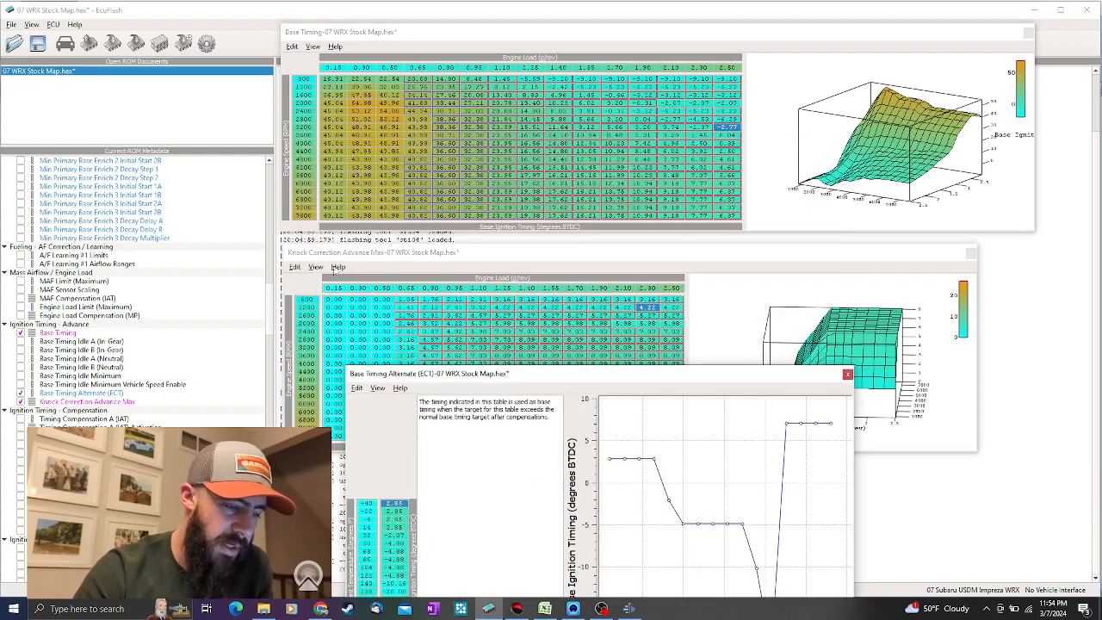
{"action": "left_click_drag", "start_coordinate": [637, 379], "coordinate": [836, 471]}
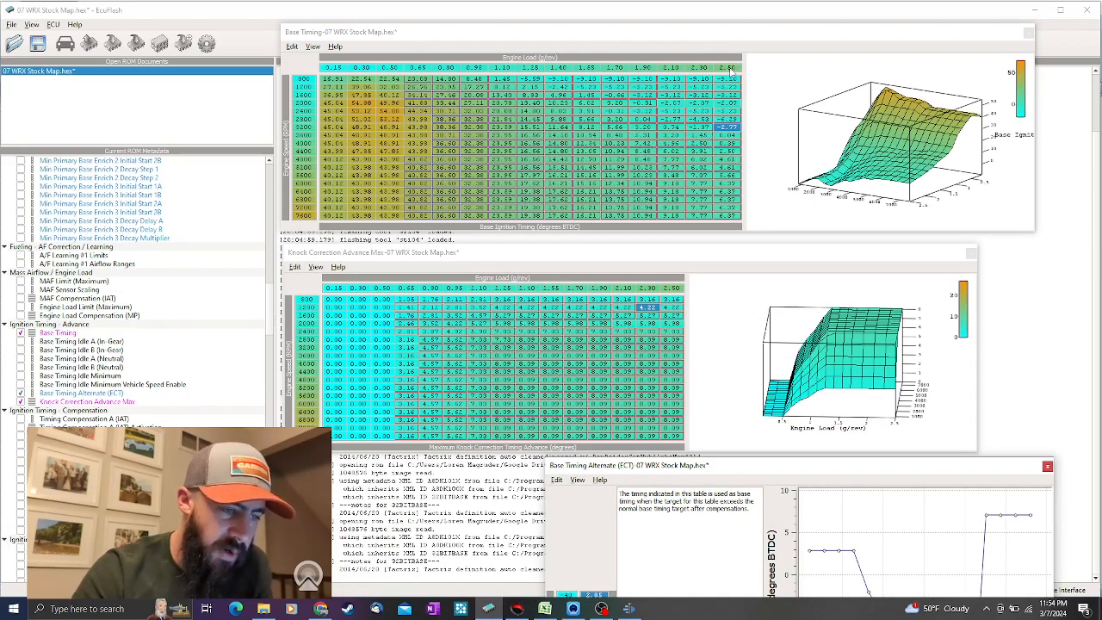
Compare the Base Timing cell at 5200 rpm and 2.50 load with the warm-coolant values in Base Timing Alternate (ECT)
{"action": "left_click", "coordinate": [728, 168]}
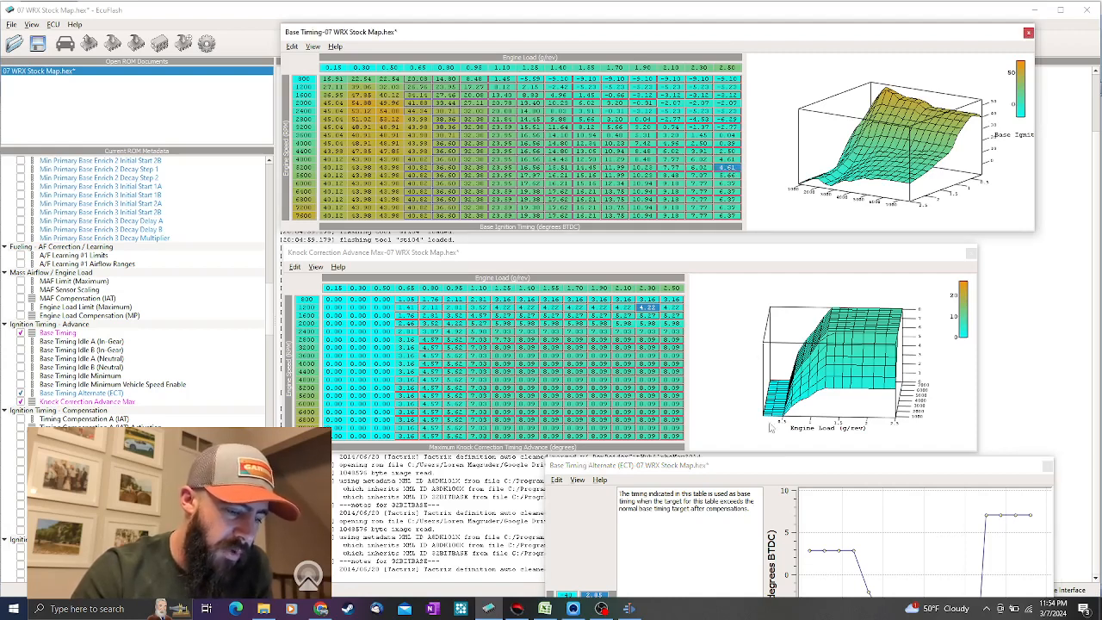
{"action": "left_click_drag", "start_coordinate": [776, 477], "coordinate": [833, 198]}
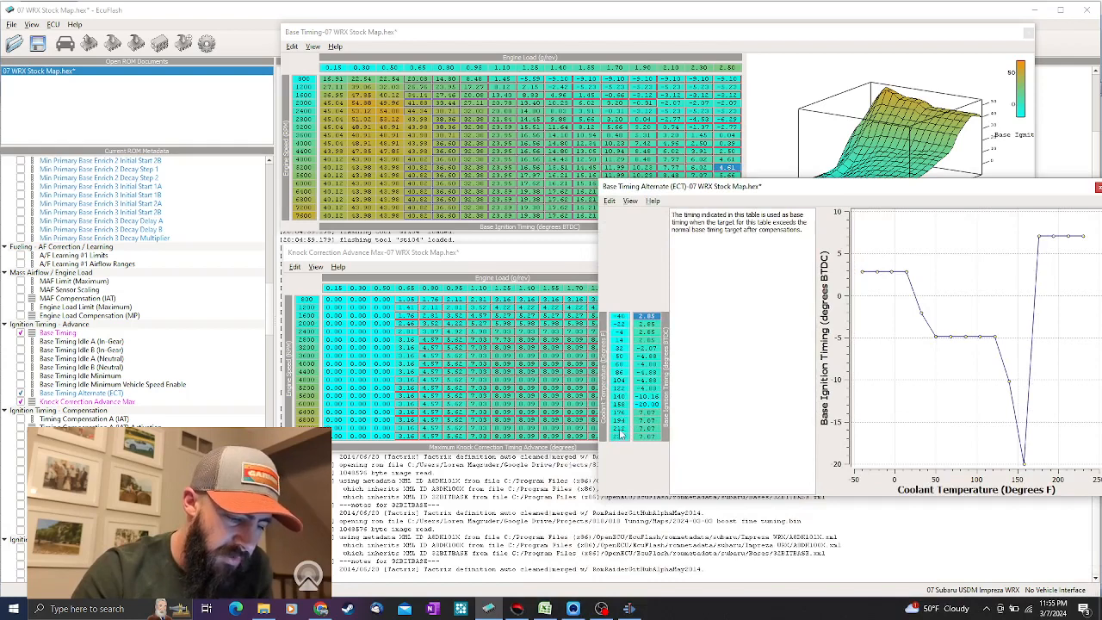
{"action": "left_click_drag", "start_coordinate": [757, 186], "coordinate": [820, 355]}
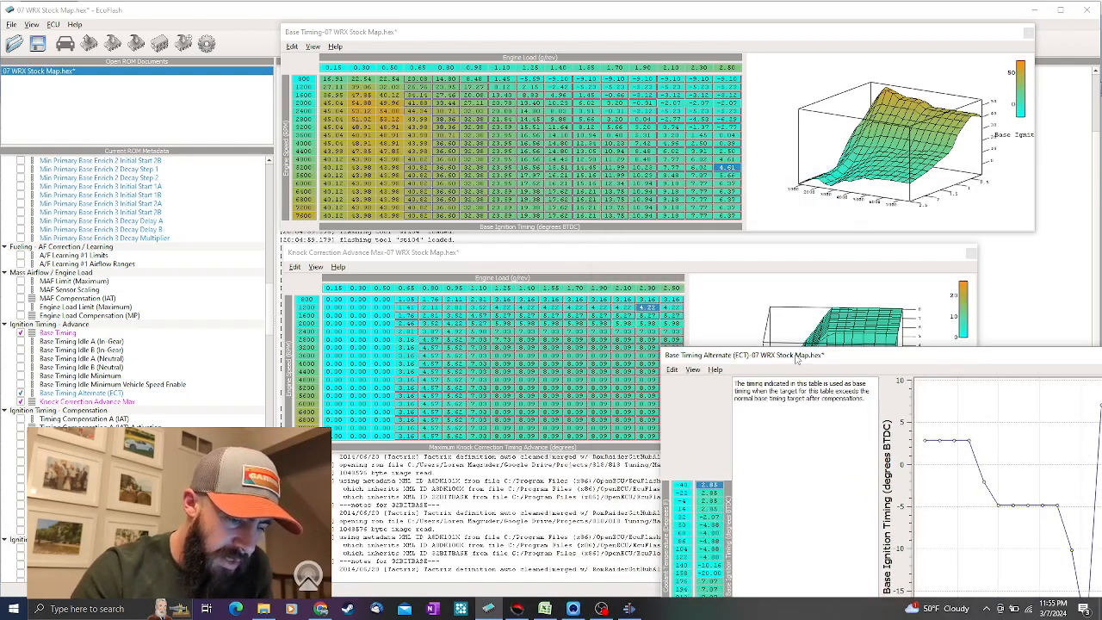
{"action": "left_click_drag", "start_coordinate": [798, 357], "coordinate": [847, 223]}
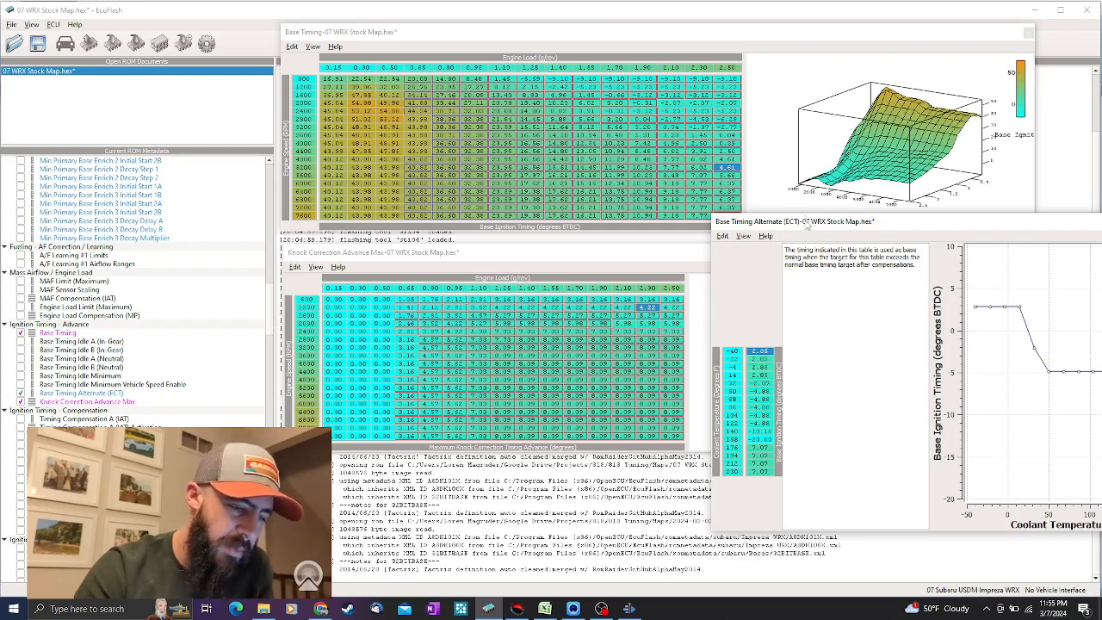
Set the Base Timing Alternate (ECT) cells from 176 to 230 °F to 0.04 degrees
{"action": "left_click_drag", "start_coordinate": [806, 223], "coordinate": [569, 147]}
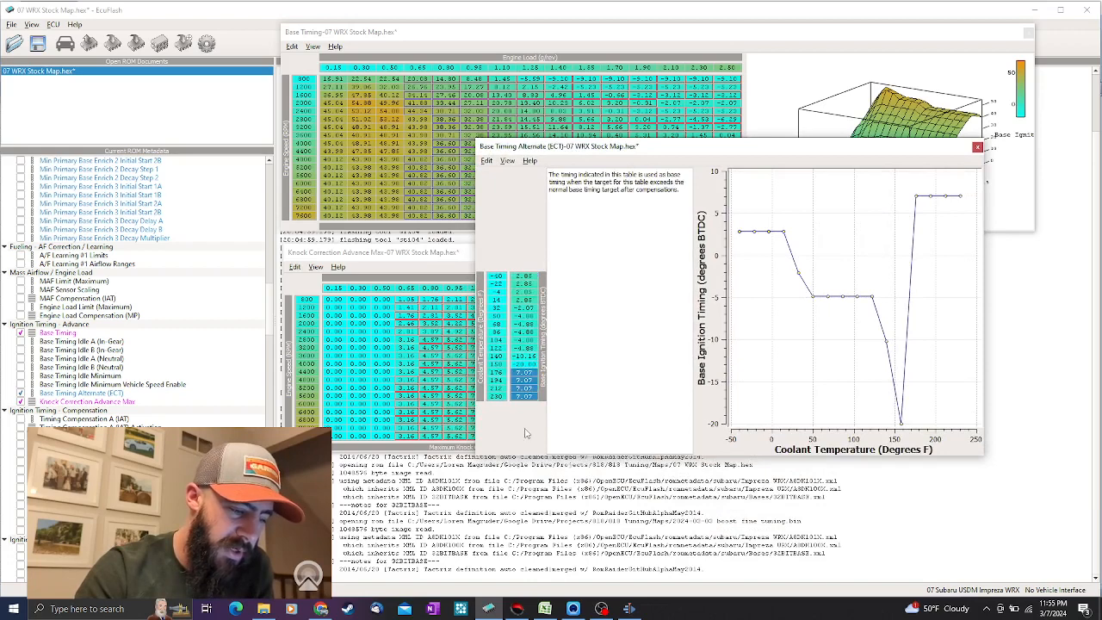
{"action": "key", "text": "equal"}
{"action": "key", "text": "Escape"}
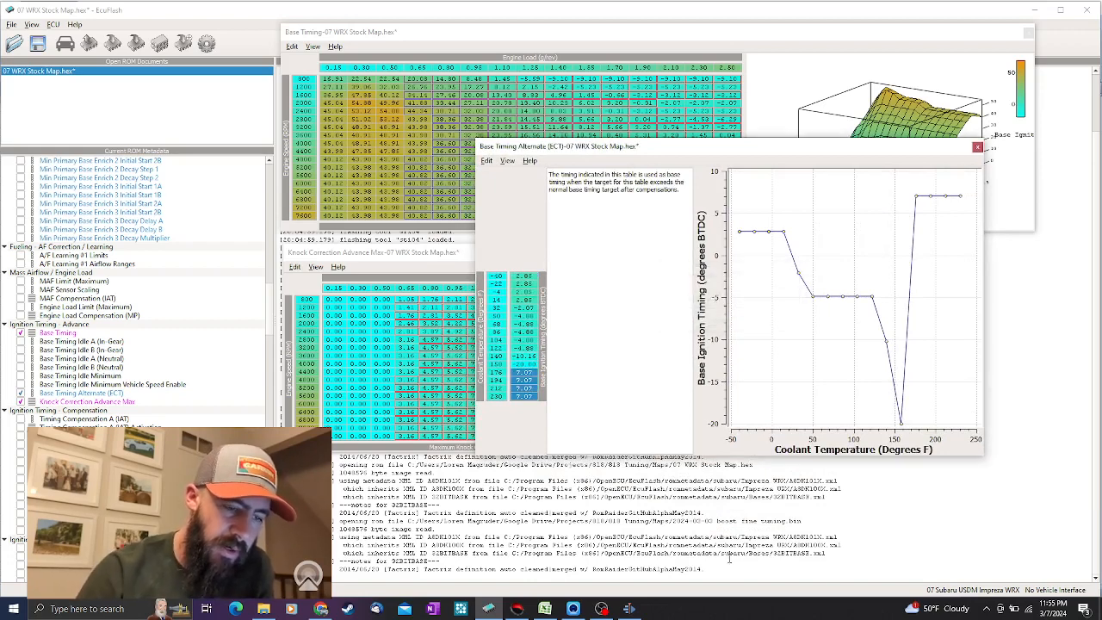
{"action": "key", "text": "equal"}
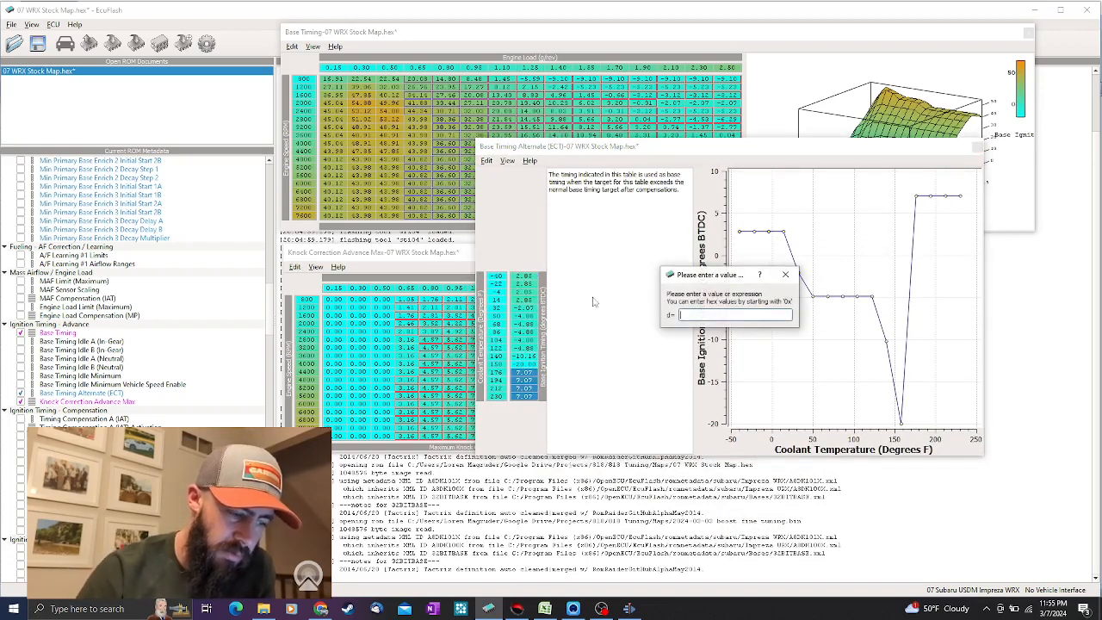
{"action": "type", "text": "6"}
{"action": "key", "text": "Return"}
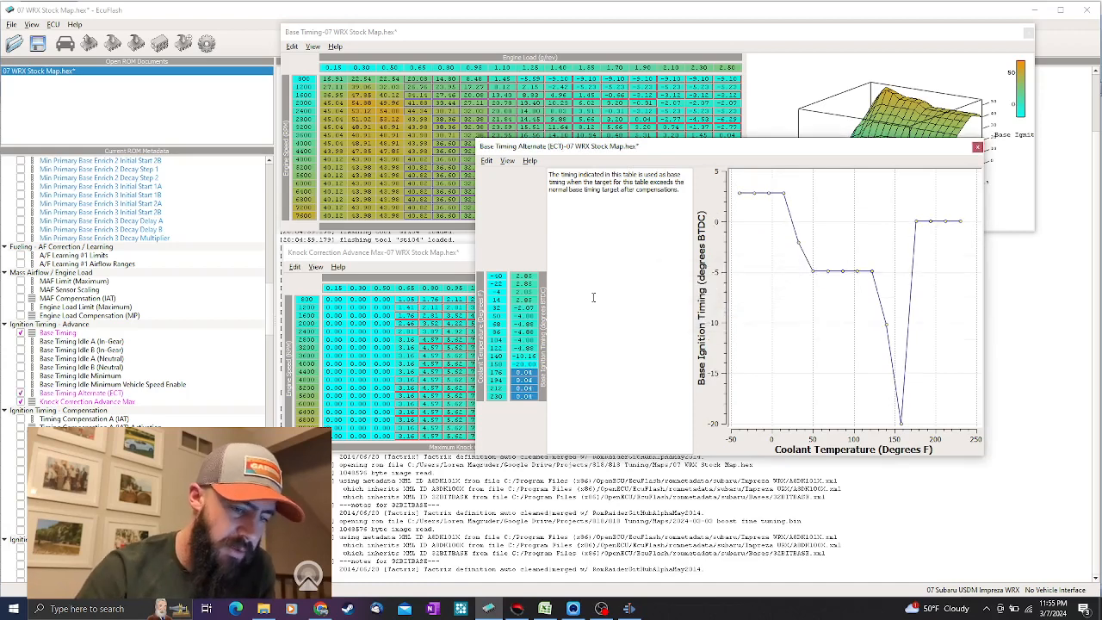
Review the edited Base Timing Alternate (ECT) curve alongside the Base Timing and Knock Correction Advance Max maps, and close the table
{"action": "left_click_drag", "start_coordinate": [777, 152], "coordinate": [690, 136]}
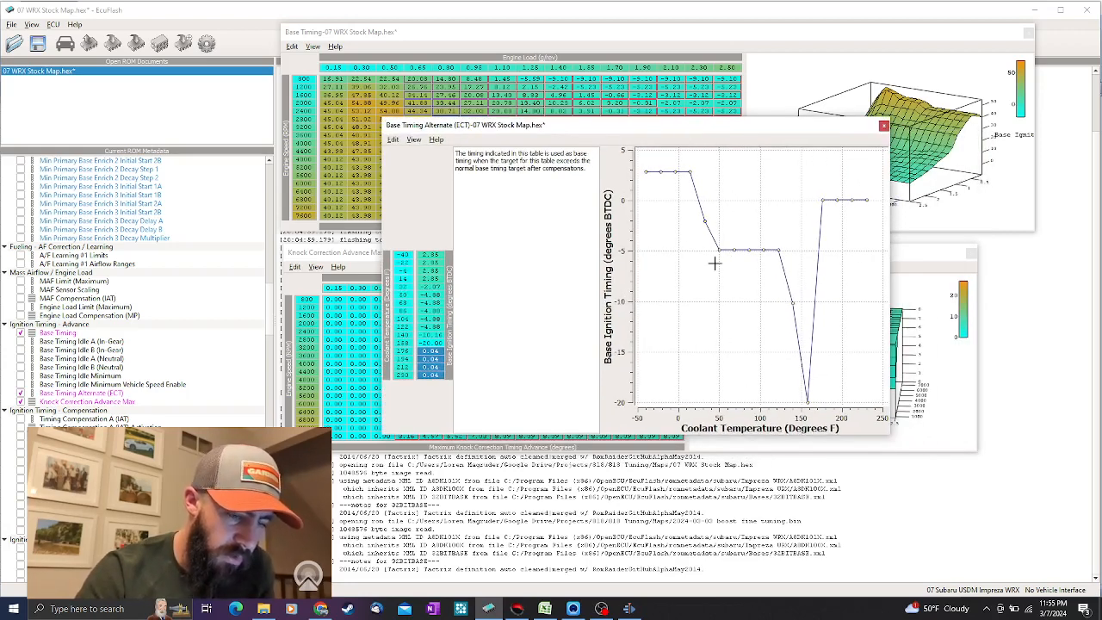
{"action": "left_click_drag", "start_coordinate": [694, 135], "coordinate": [1017, 318]}
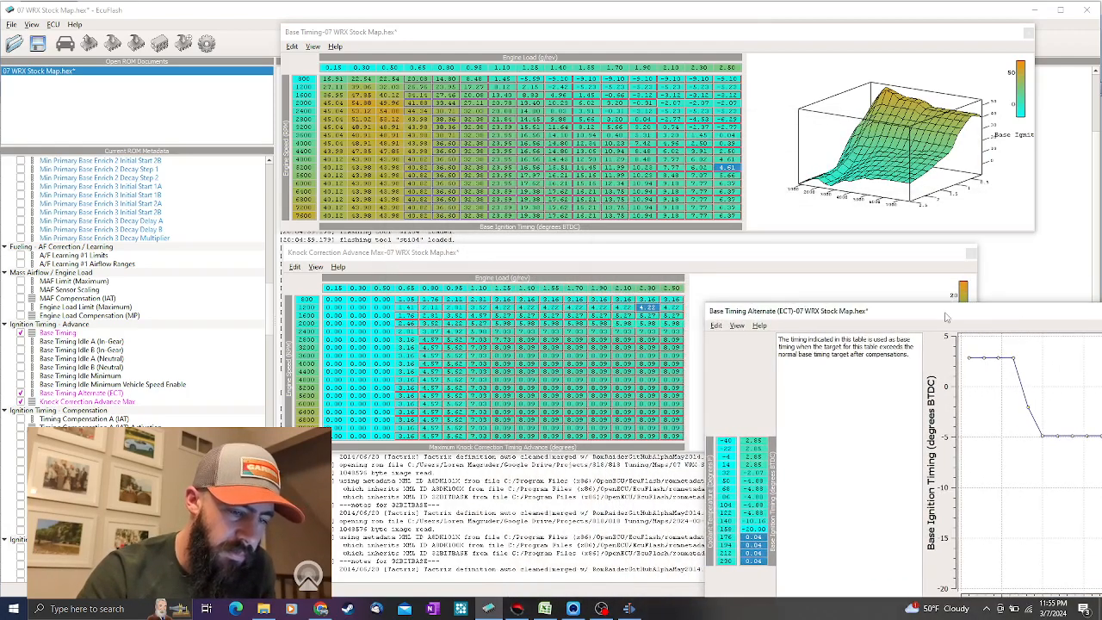
{"action": "left_click_drag", "start_coordinate": [945, 317], "coordinate": [792, 170]}
{"action": "mouse_move", "coordinate": [599, 609]}
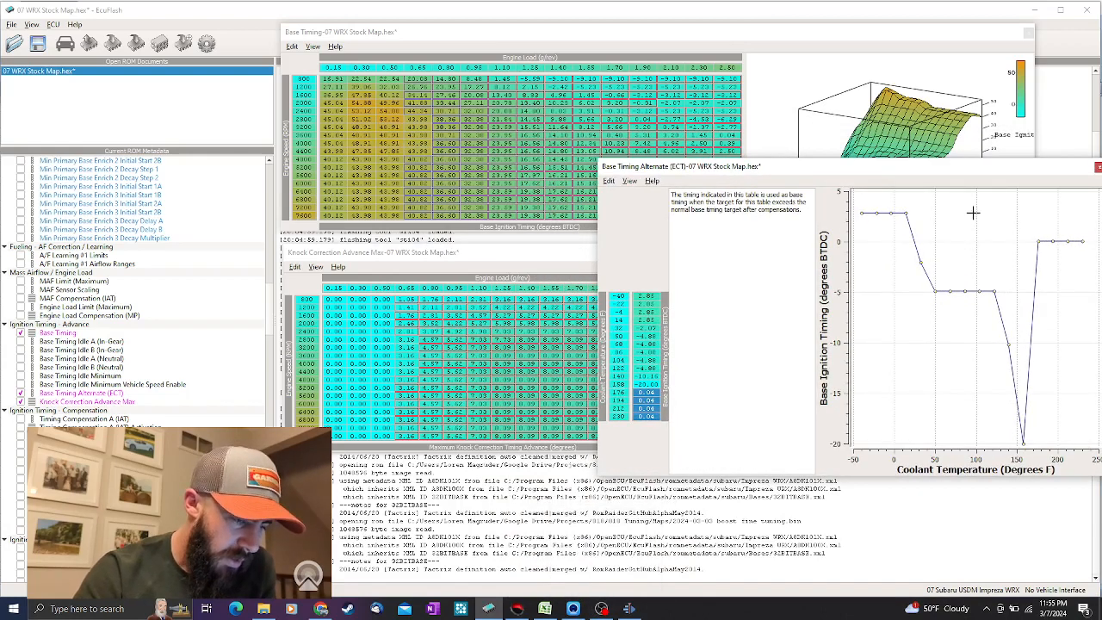
{"action": "left_click_drag", "start_coordinate": [1015, 177], "coordinate": [632, 208]}
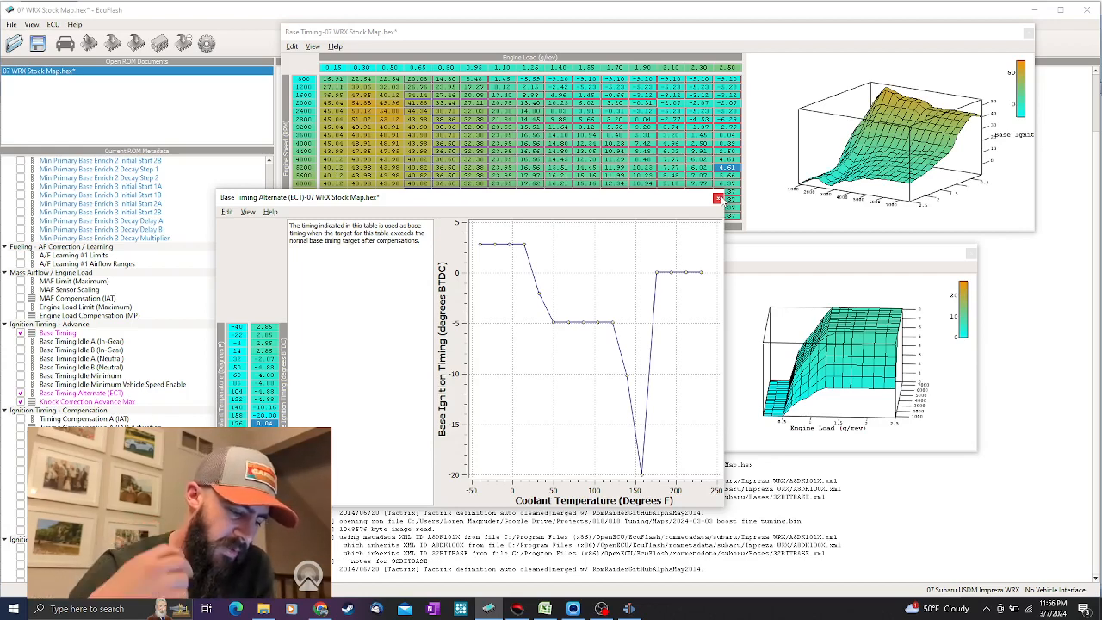
{"action": "left_click", "coordinate": [718, 199]}
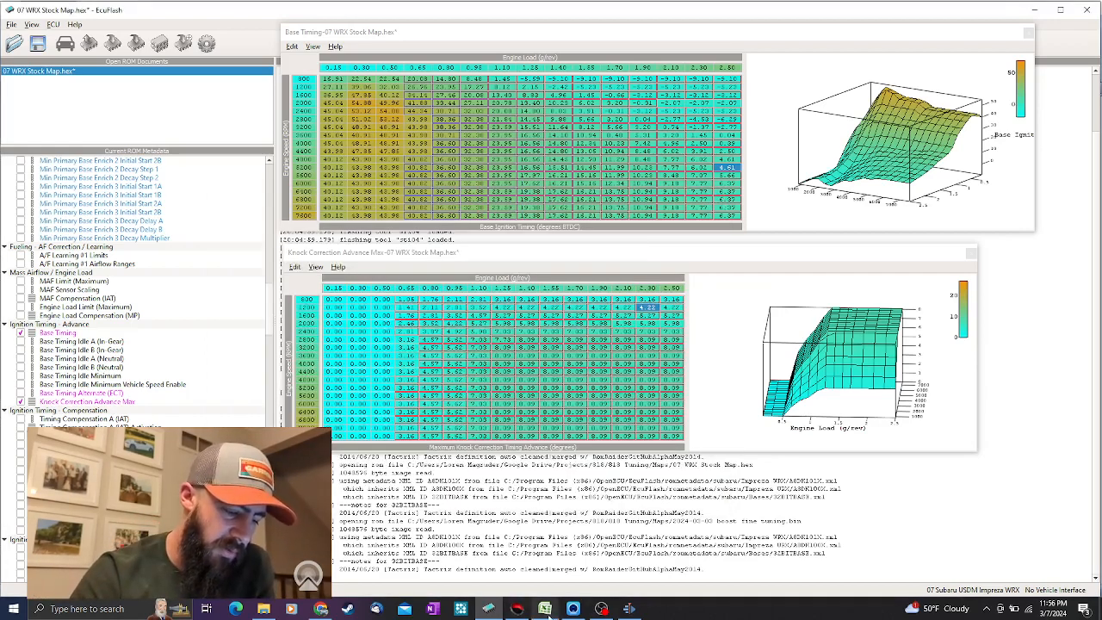
{"action": "mouse_move", "coordinate": [546, 611]}
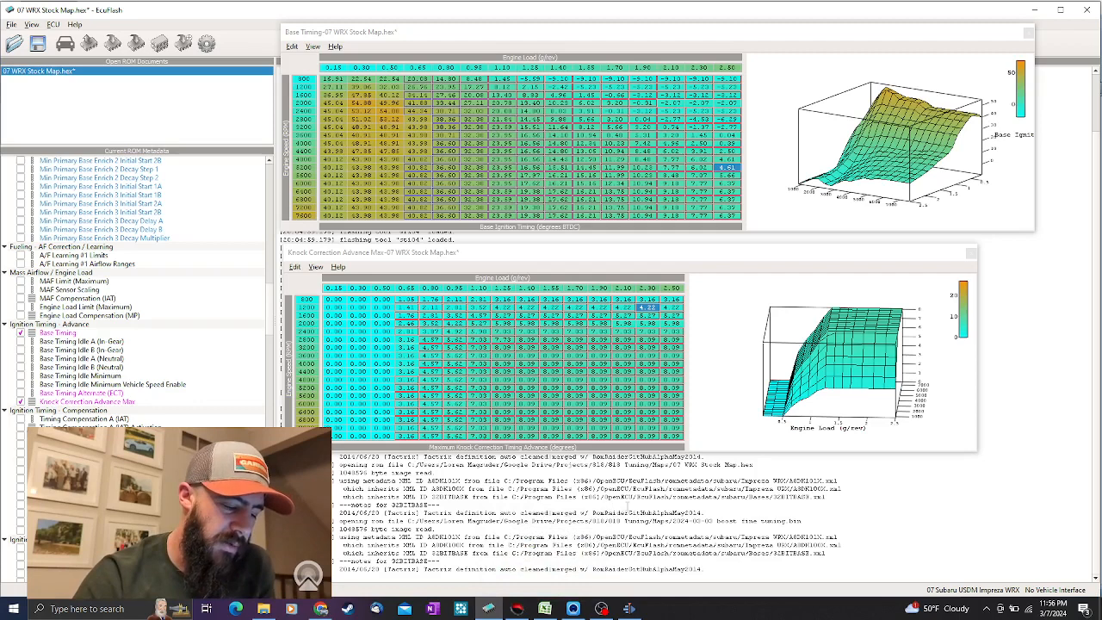
{"action": "mouse_move", "coordinate": [493, 611]}
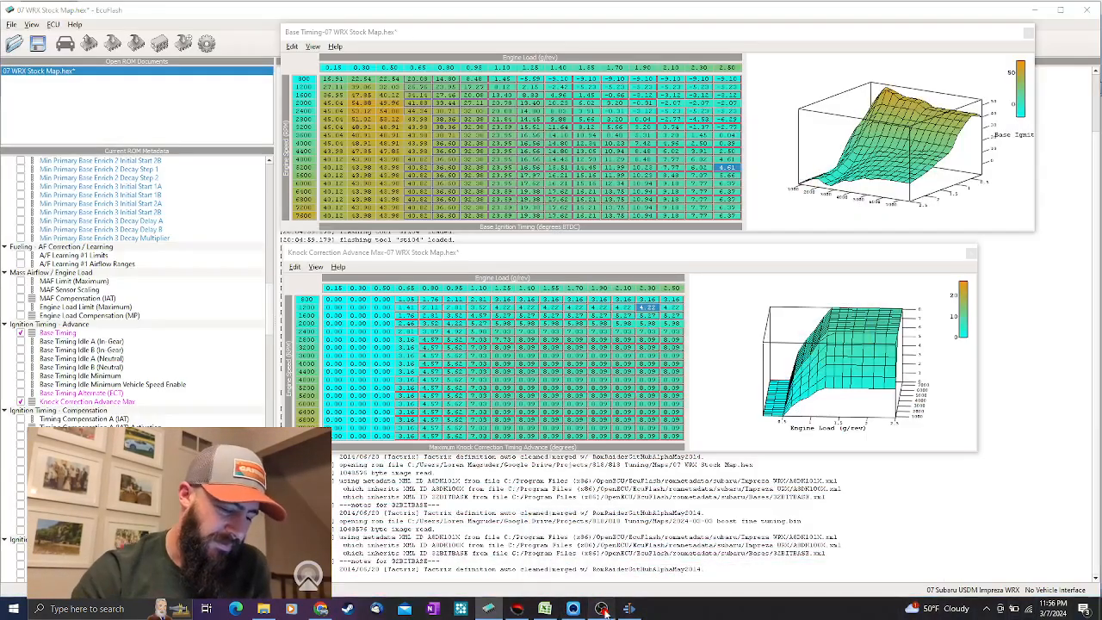
{"action": "left_click", "coordinate": [601, 608]}
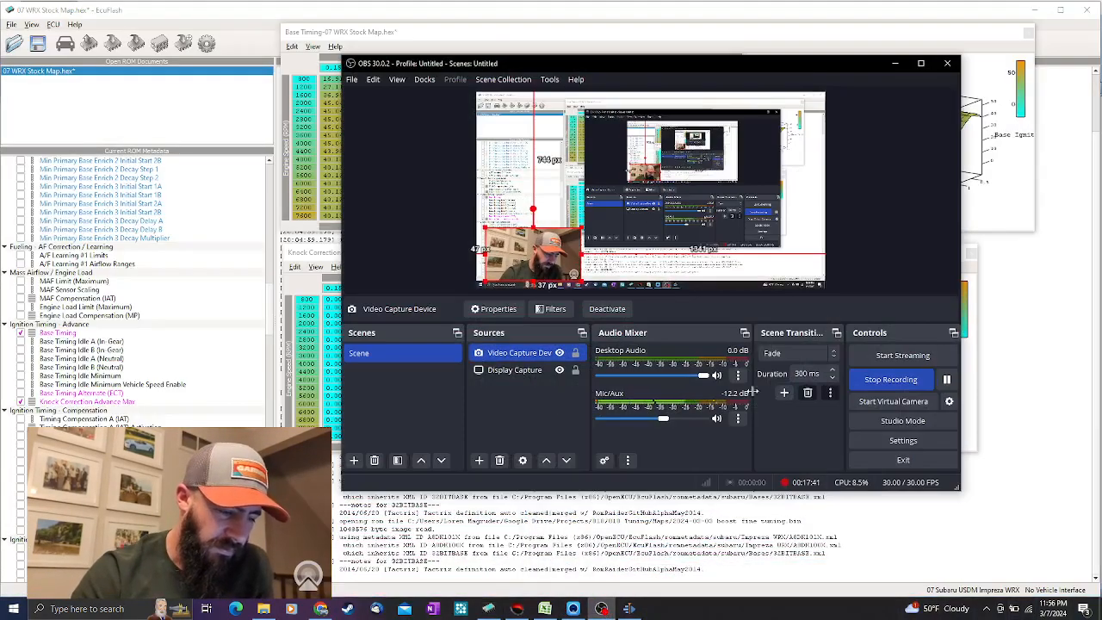